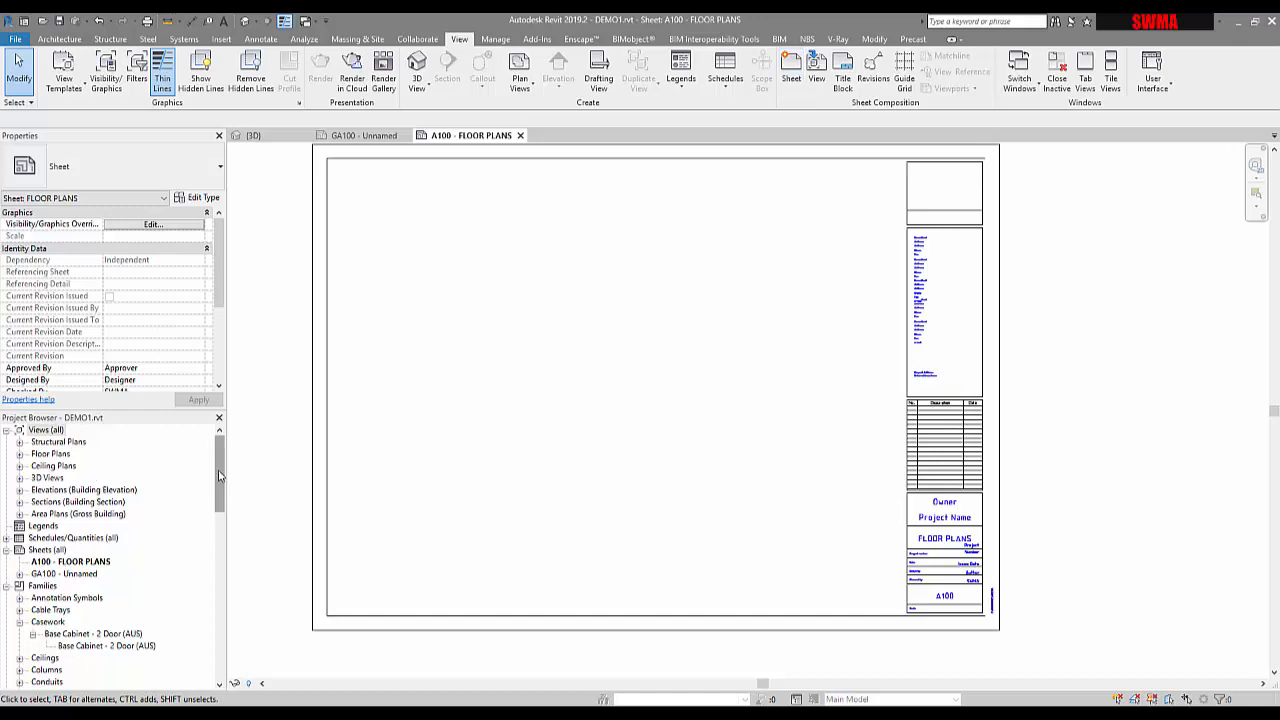
# - Open the Ground Floor plan from the project's floor plans to review it, and close it again
pyautogui.moveTo(220, 476); pyautogui.dragTo(222, 493)
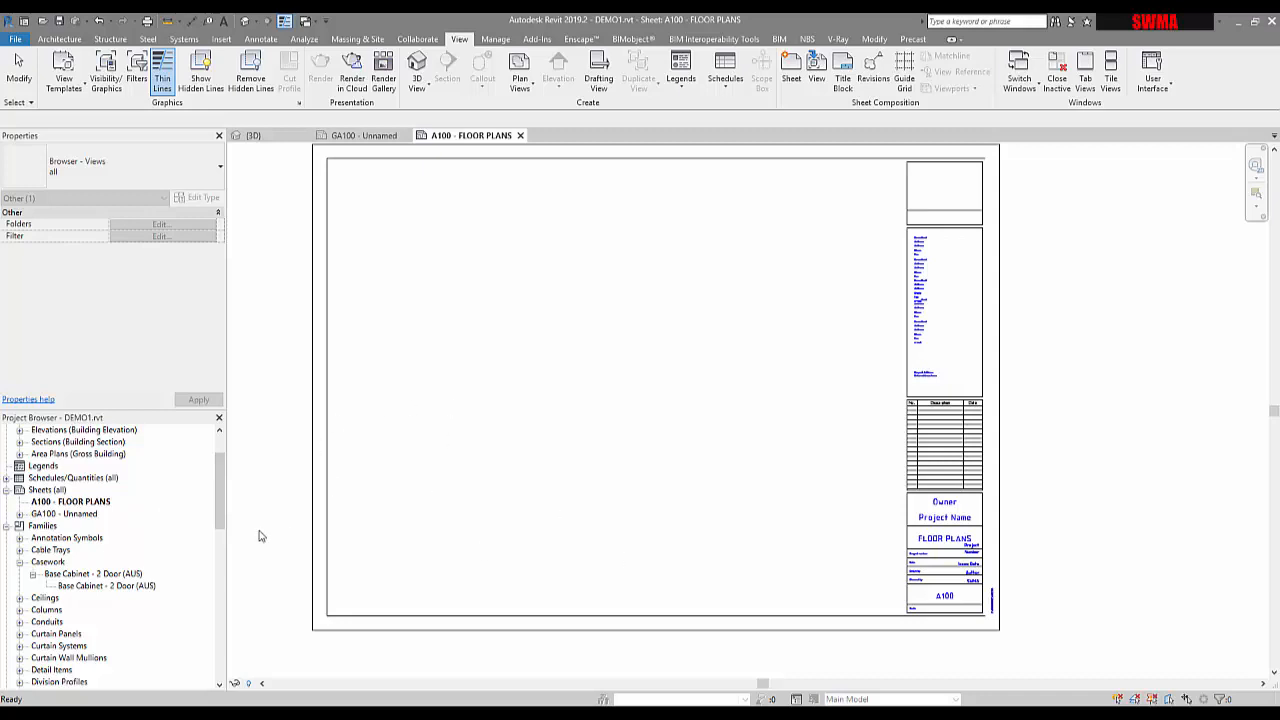
pyautogui.moveTo(225, 516); pyautogui.dragTo(230, 490)
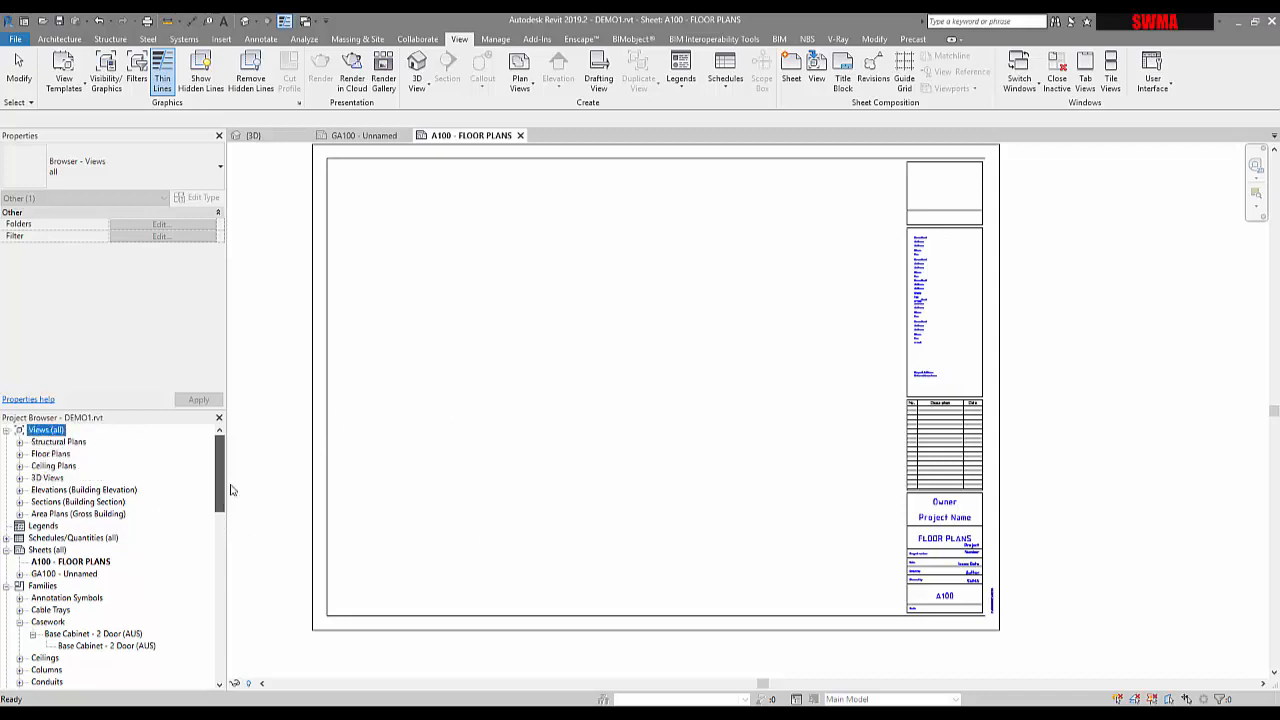
pyautogui.click(19, 454)
pyautogui.click(72, 478)
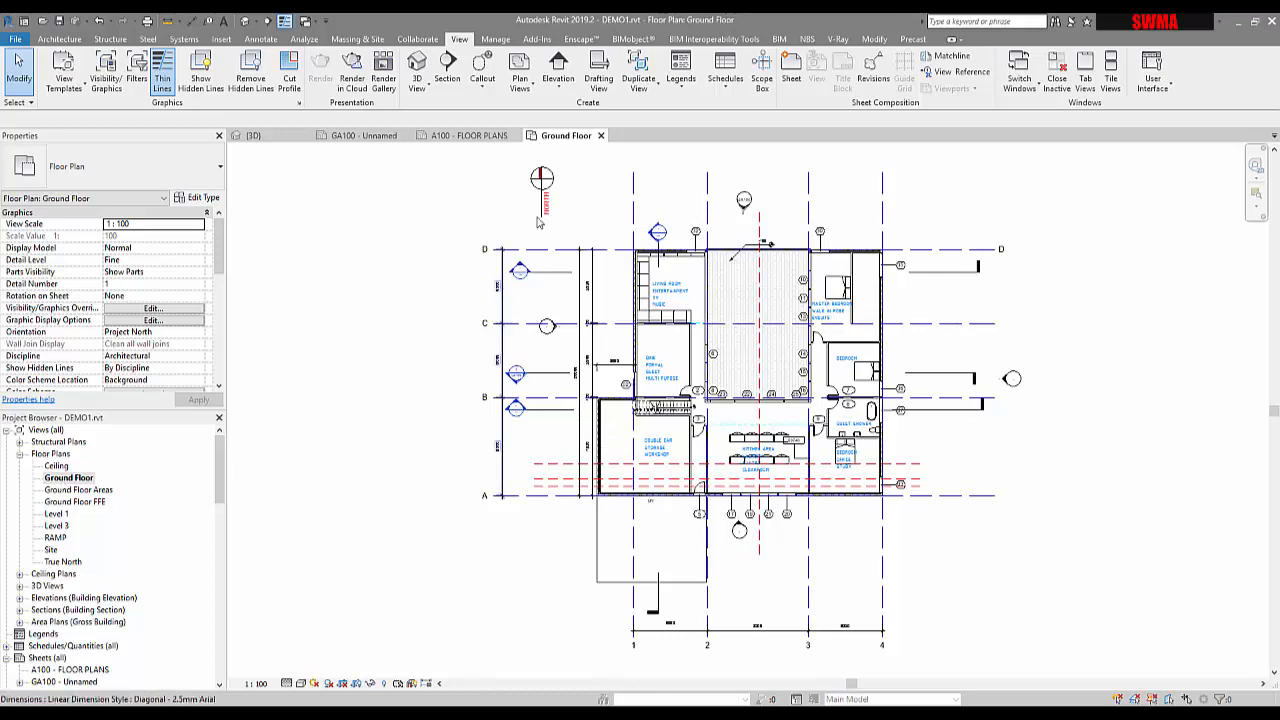
pyautogui.click(601, 135)
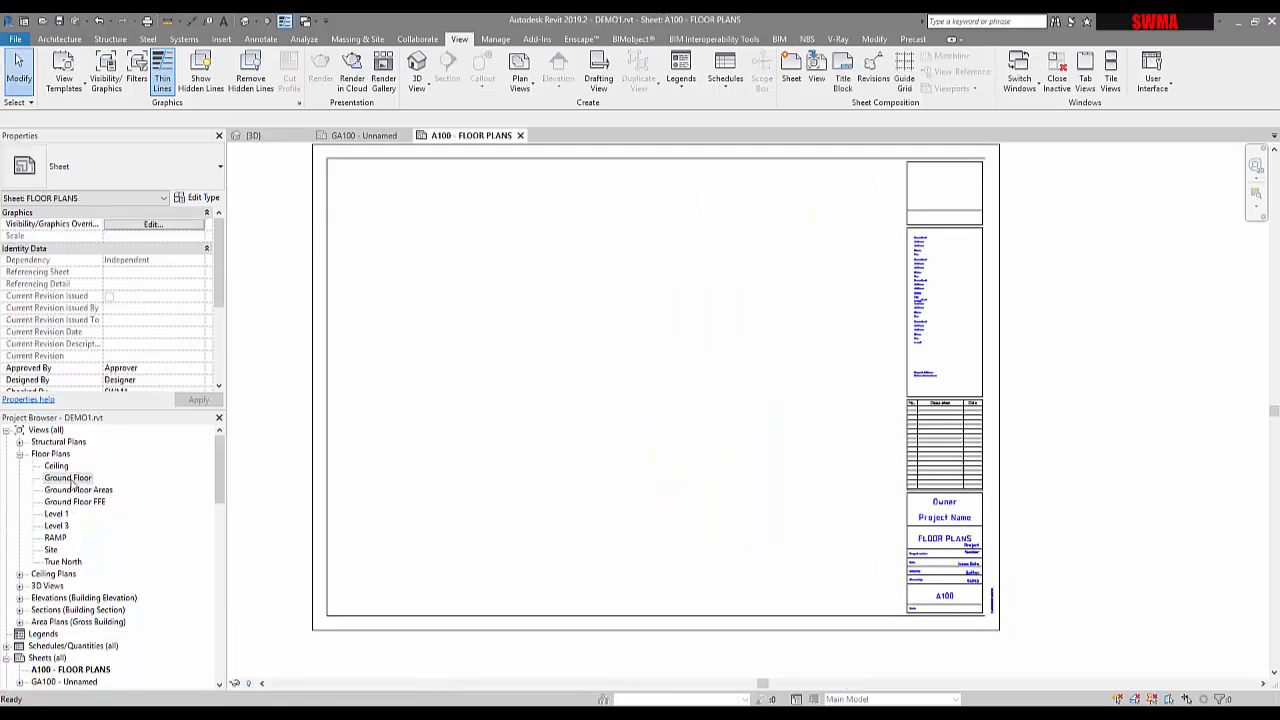
# - Try to place the Ground Floor plan view on sheet A100 - FLOOR PLANS
pyautogui.click(70, 478)
pyautogui.moveTo(577, 437); pyautogui.dragTo(577, 437)
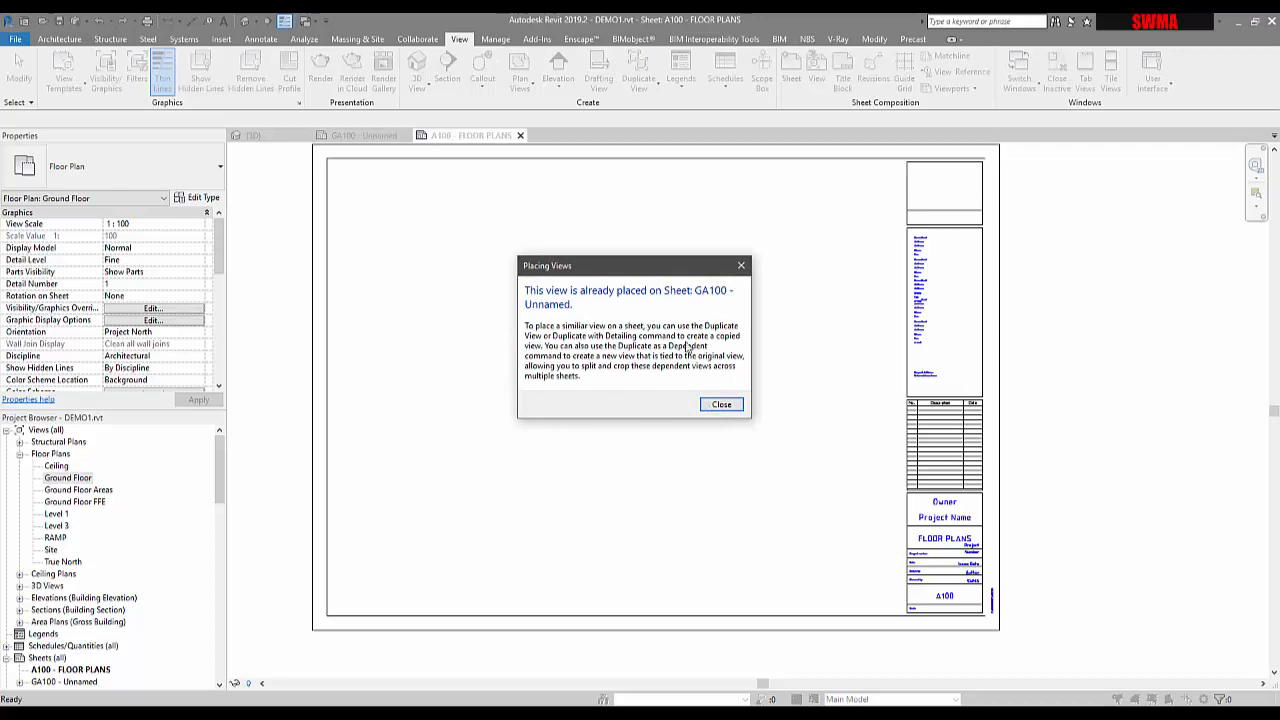
pyautogui.click(721, 405)
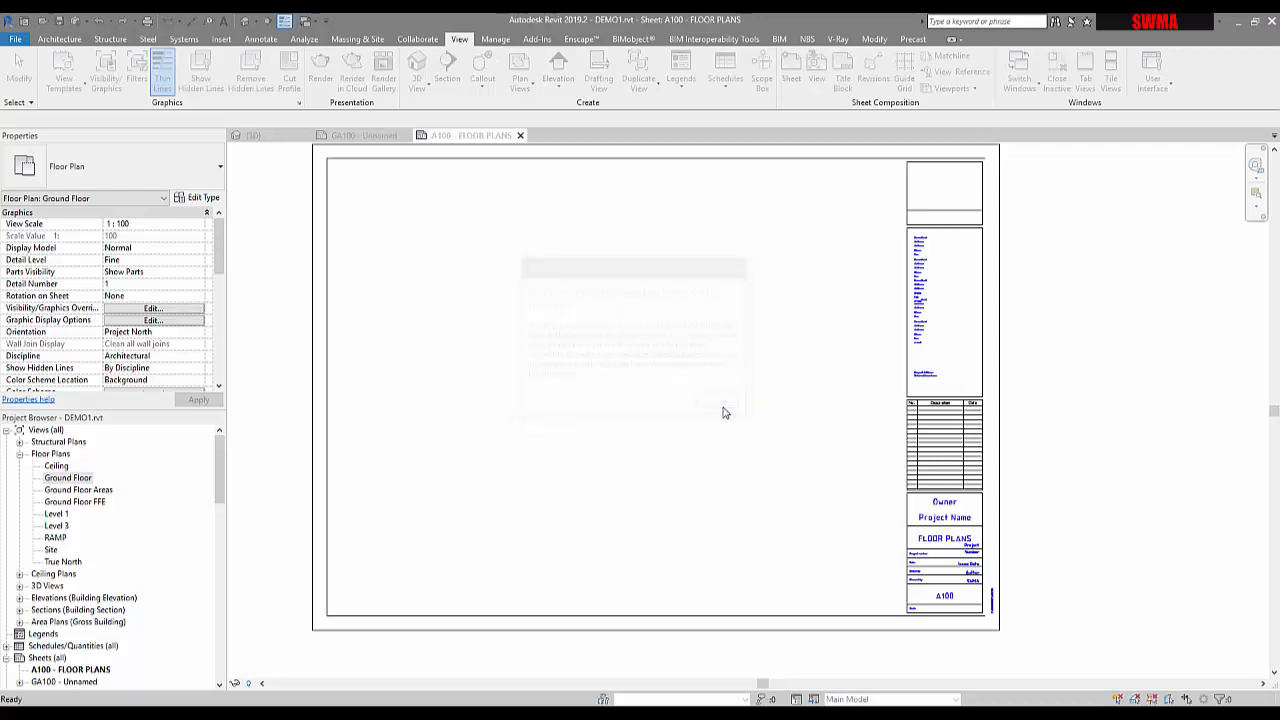
# - Delete the Ground Floor plan viewport and the two 3D image viewports from sheet GA100
pyautogui.click(382, 136)
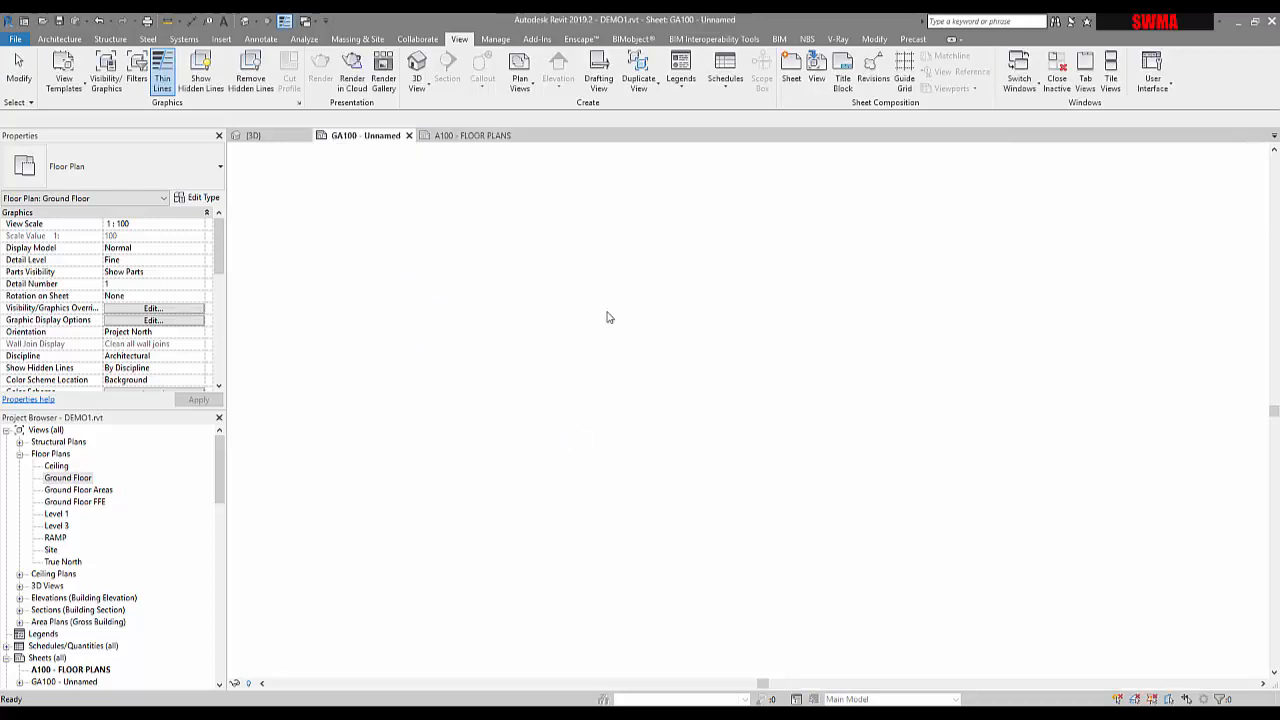
pyautogui.scroll(-4, 518, 298)
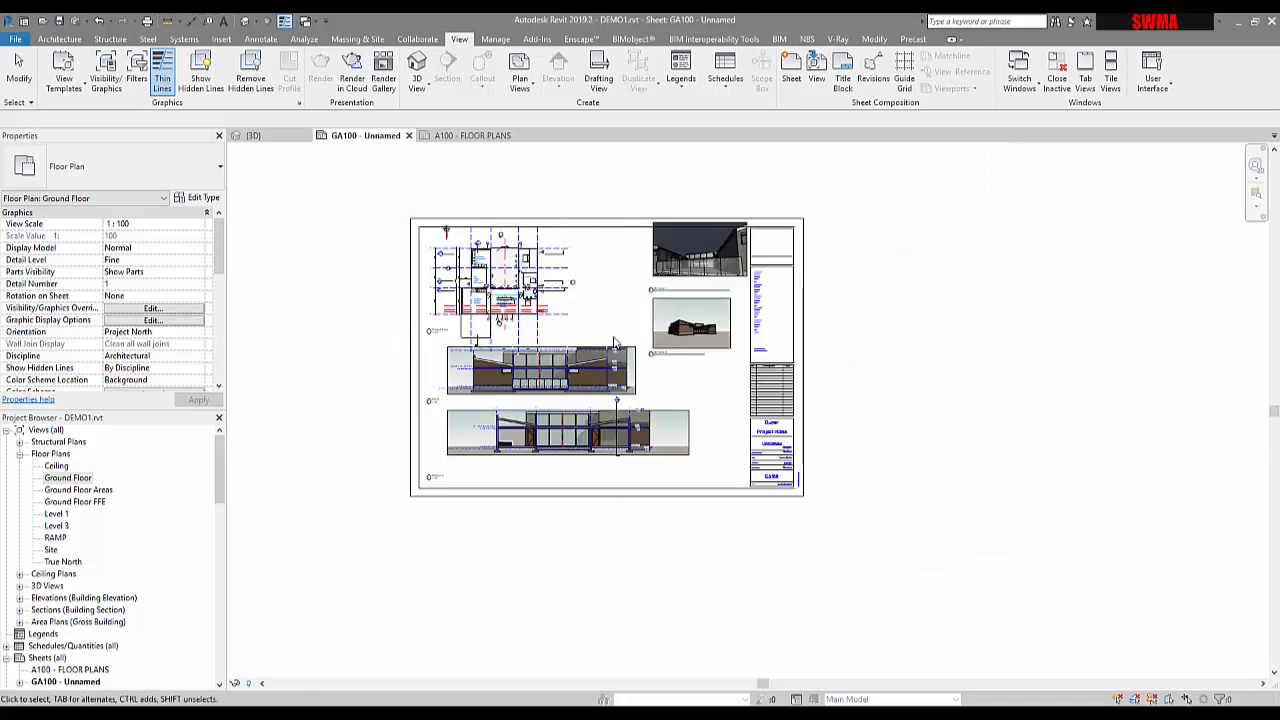
pyautogui.moveTo(360, 187); pyautogui.dragTo(748, 358)
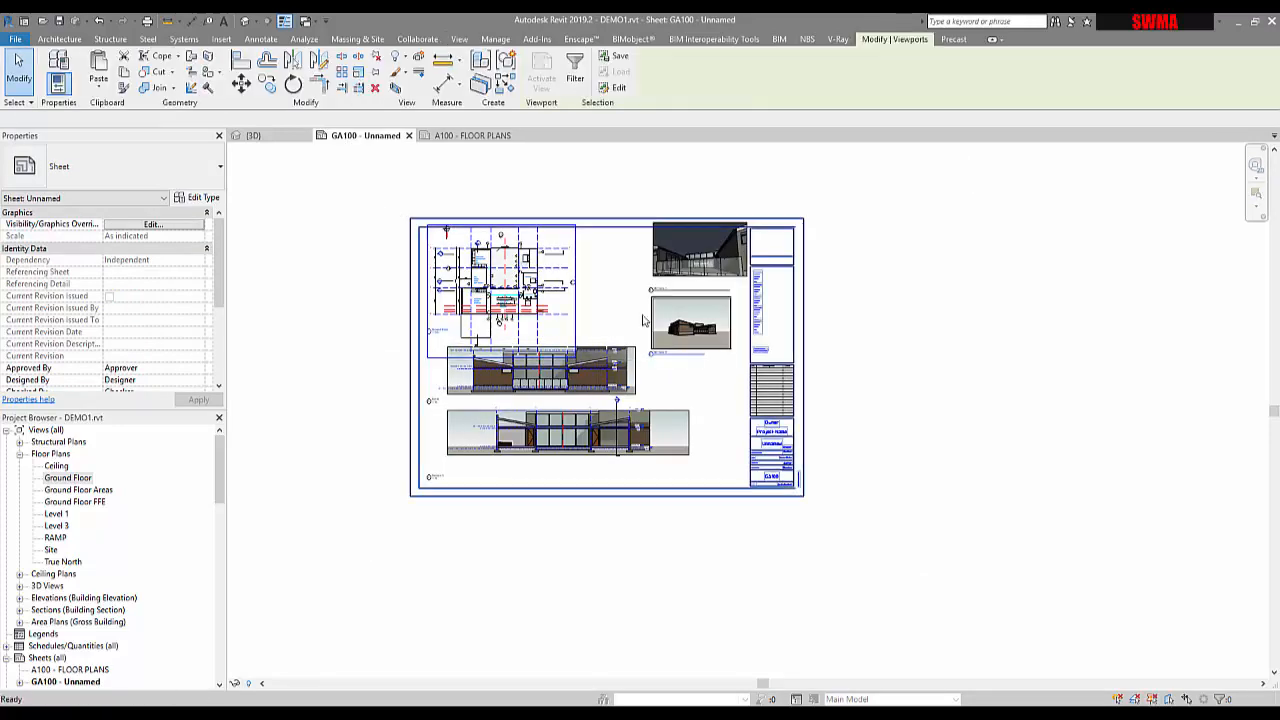
pyautogui.press('Delete')
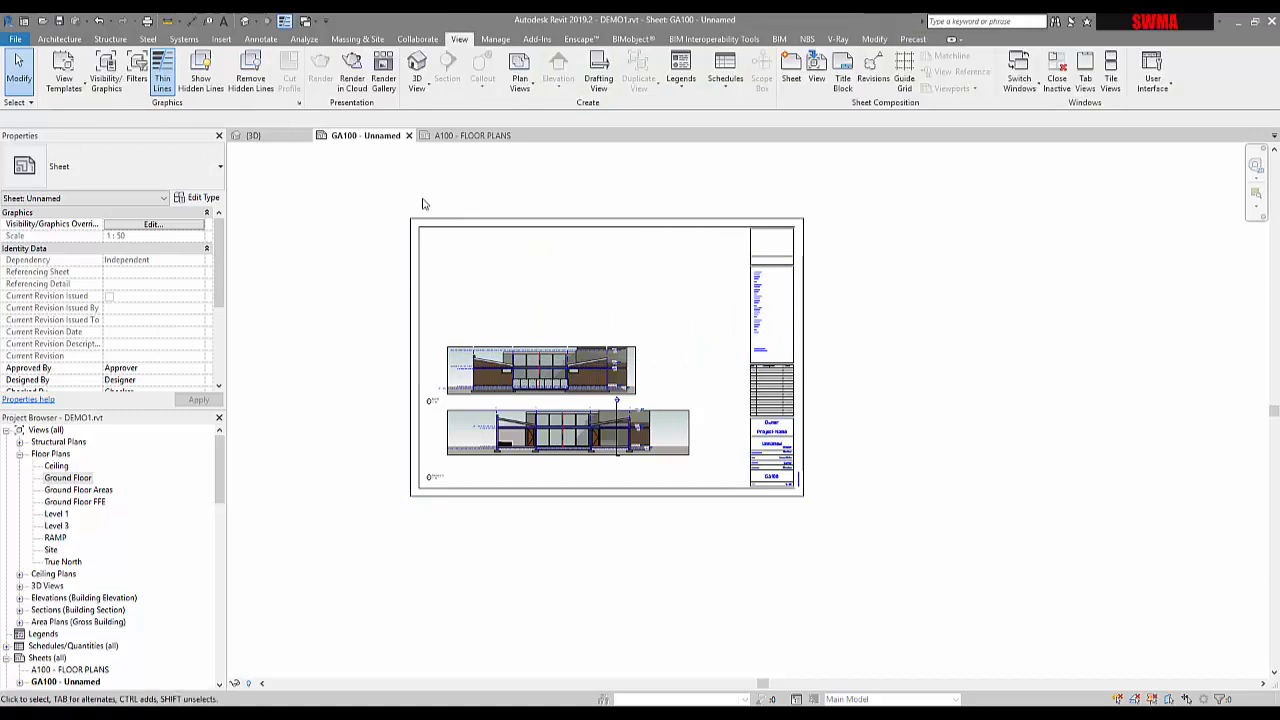
# - Place the Ground Floor plan view in the middle of sheet A100 - FLOOR PLANS
pyautogui.click(470, 135)
pyautogui.moveTo(68, 480); pyautogui.dragTo(544, 423)
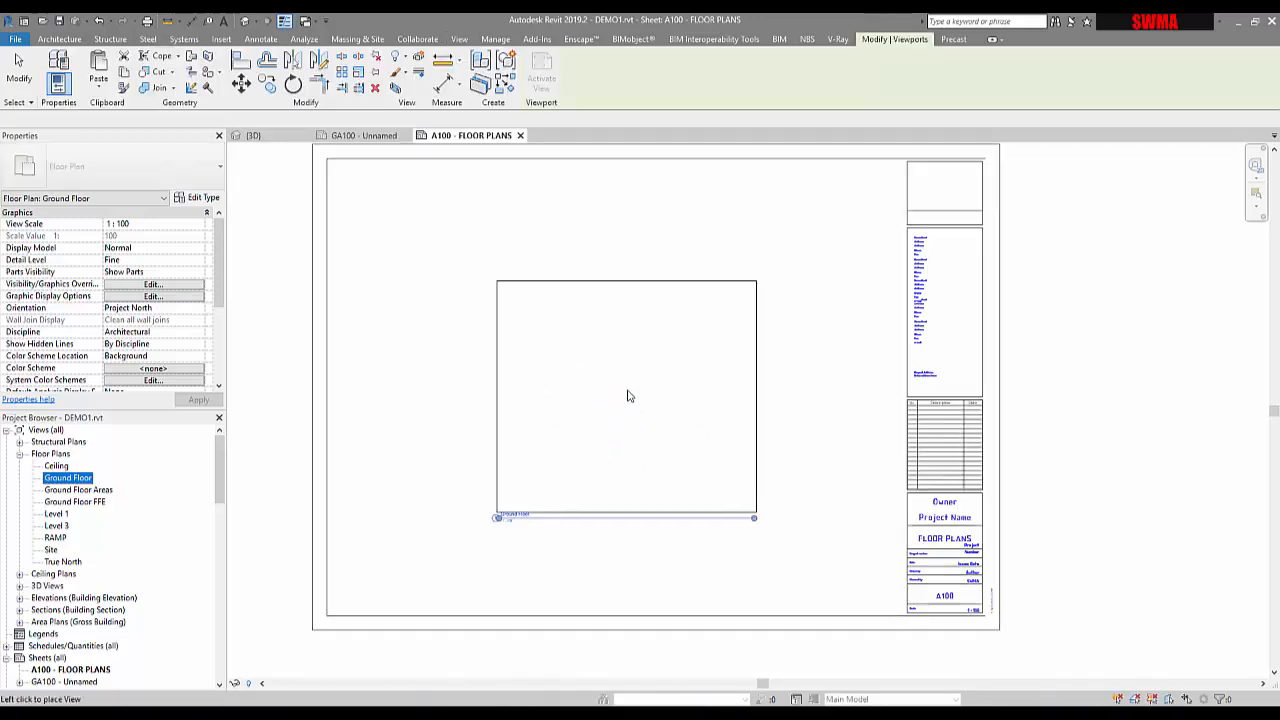
pyautogui.click(627, 394)
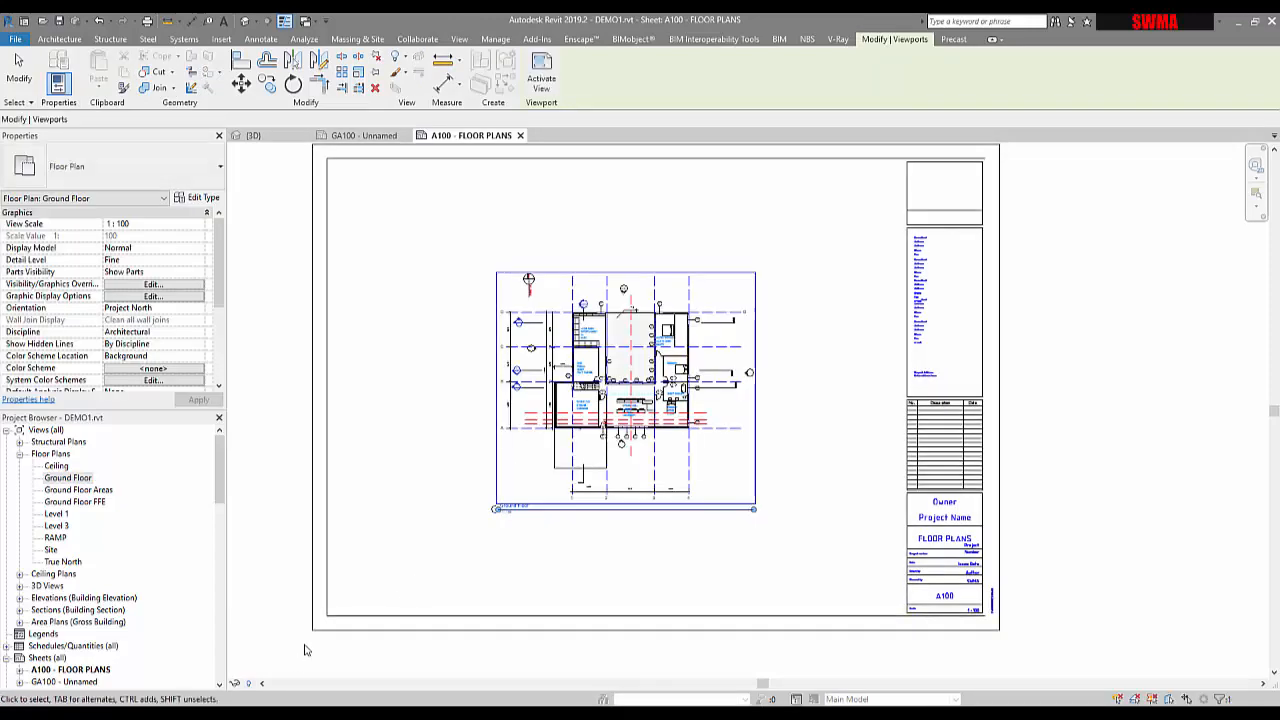
# - Activate the Ground Floor viewport, set its view scale to 1:50, and deactivate the view
pyautogui.scroll(3, 490, 525)
pyautogui.scroll(1, 488, 522)
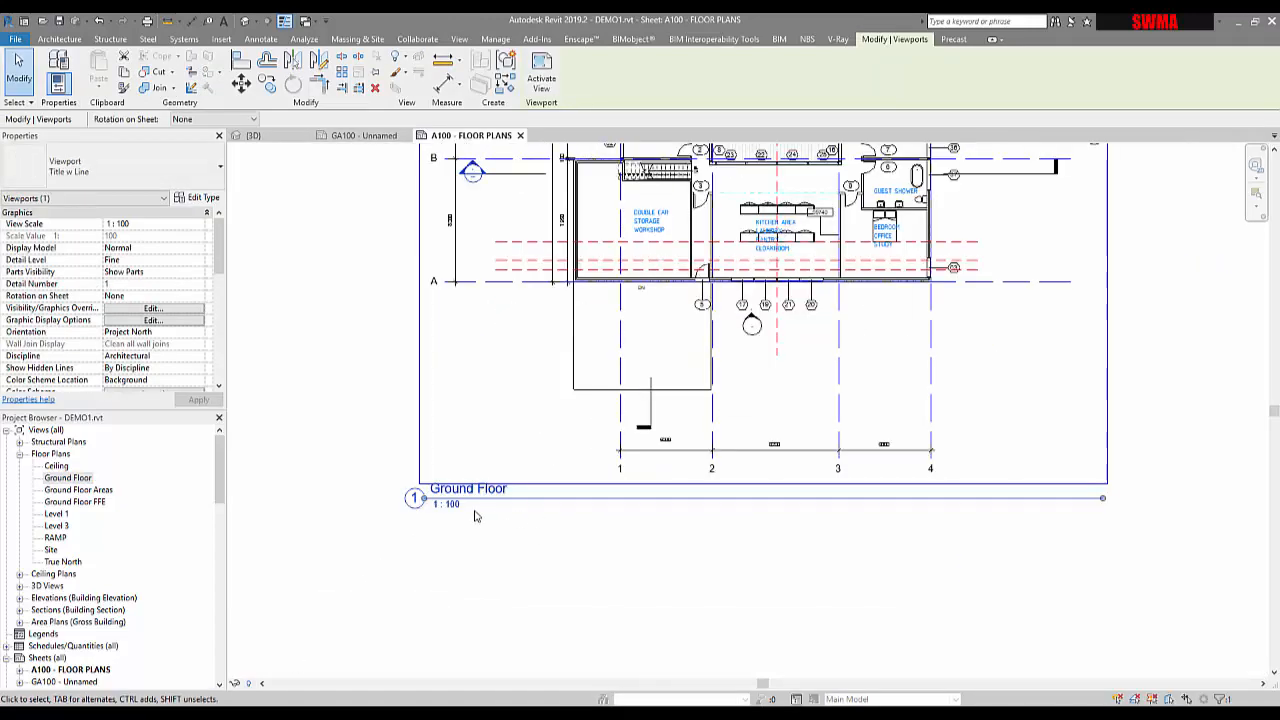
pyautogui.scroll(-2, 474, 516)
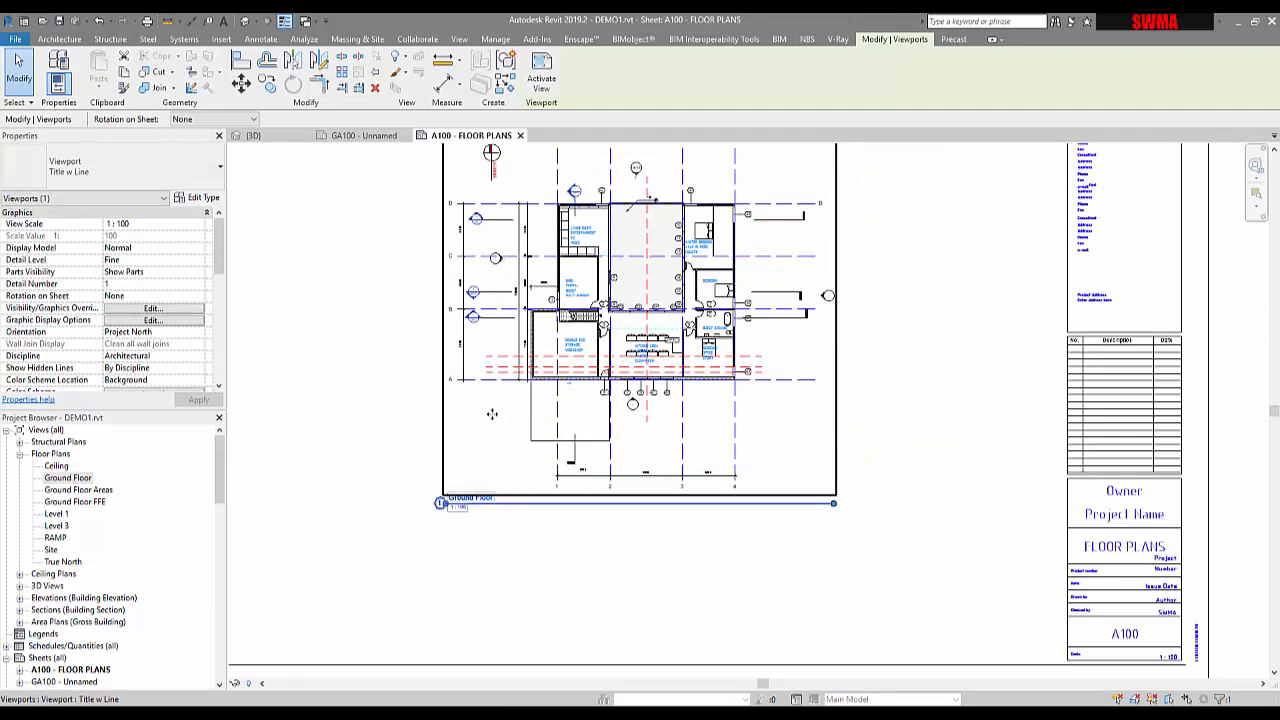
pyautogui.doubleClick(491, 414)
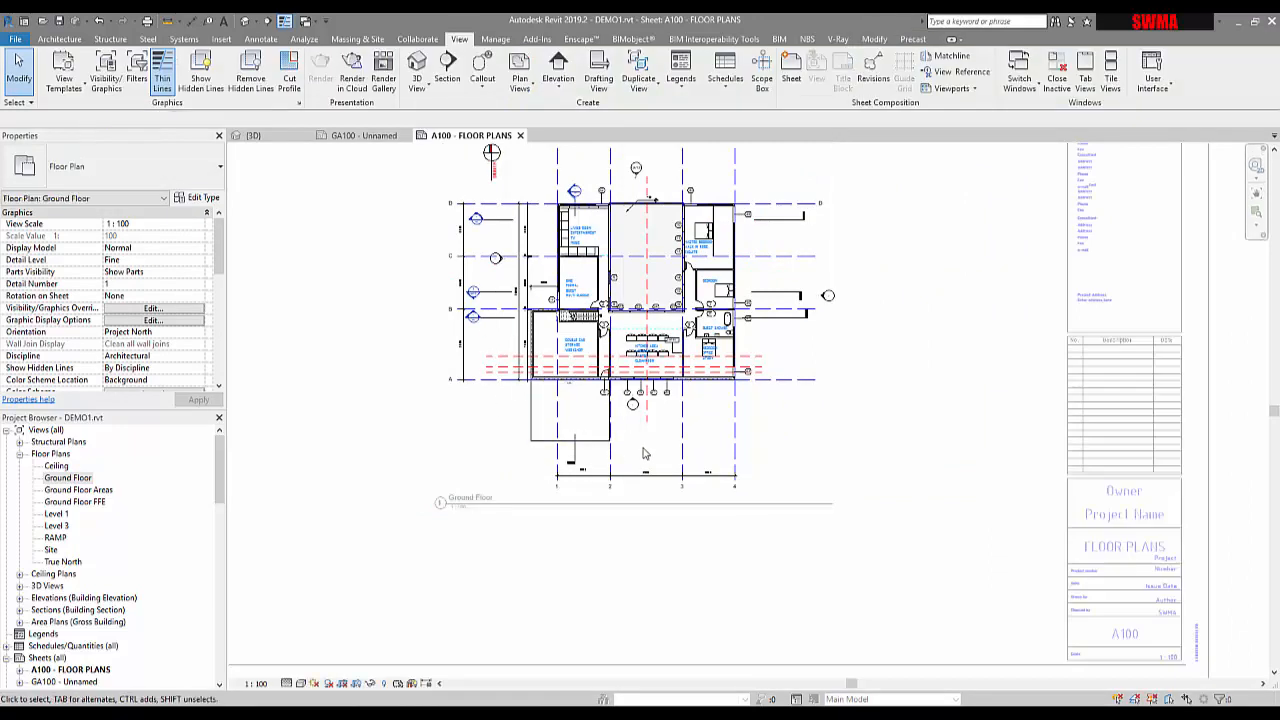
pyautogui.scroll(-2, 645, 453)
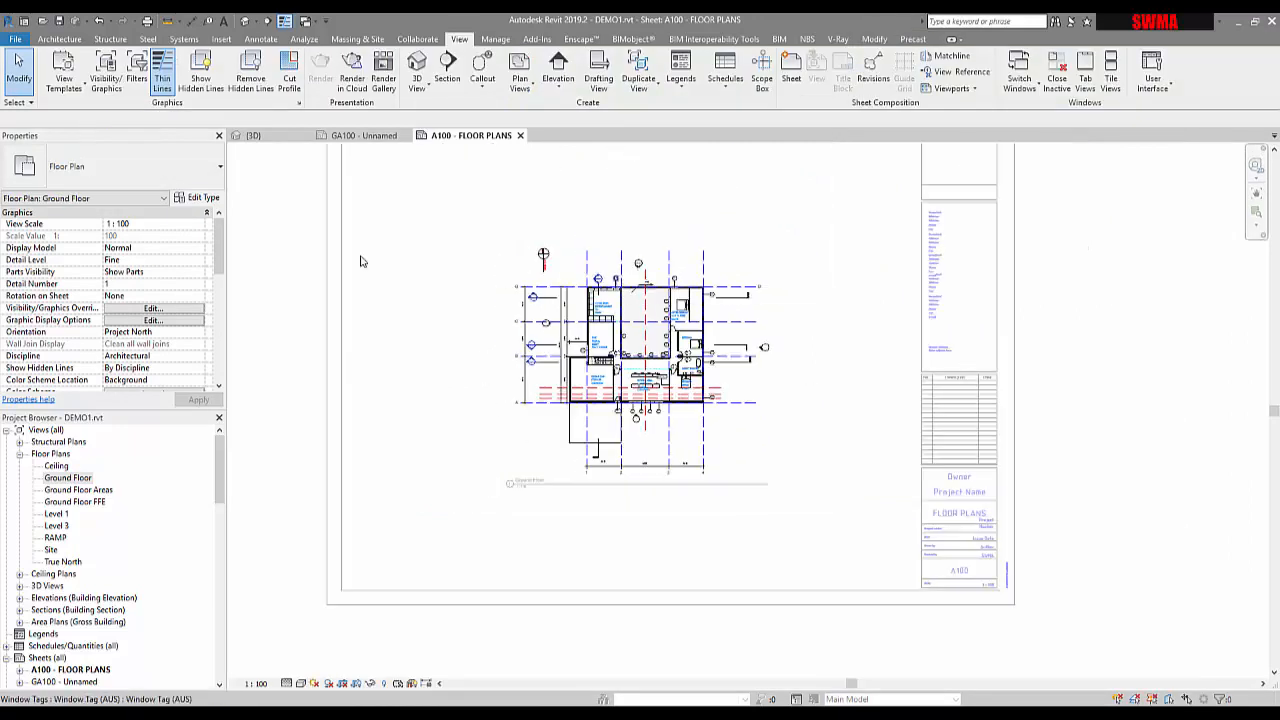
pyautogui.click(200, 225)
pyautogui.click(112, 236)
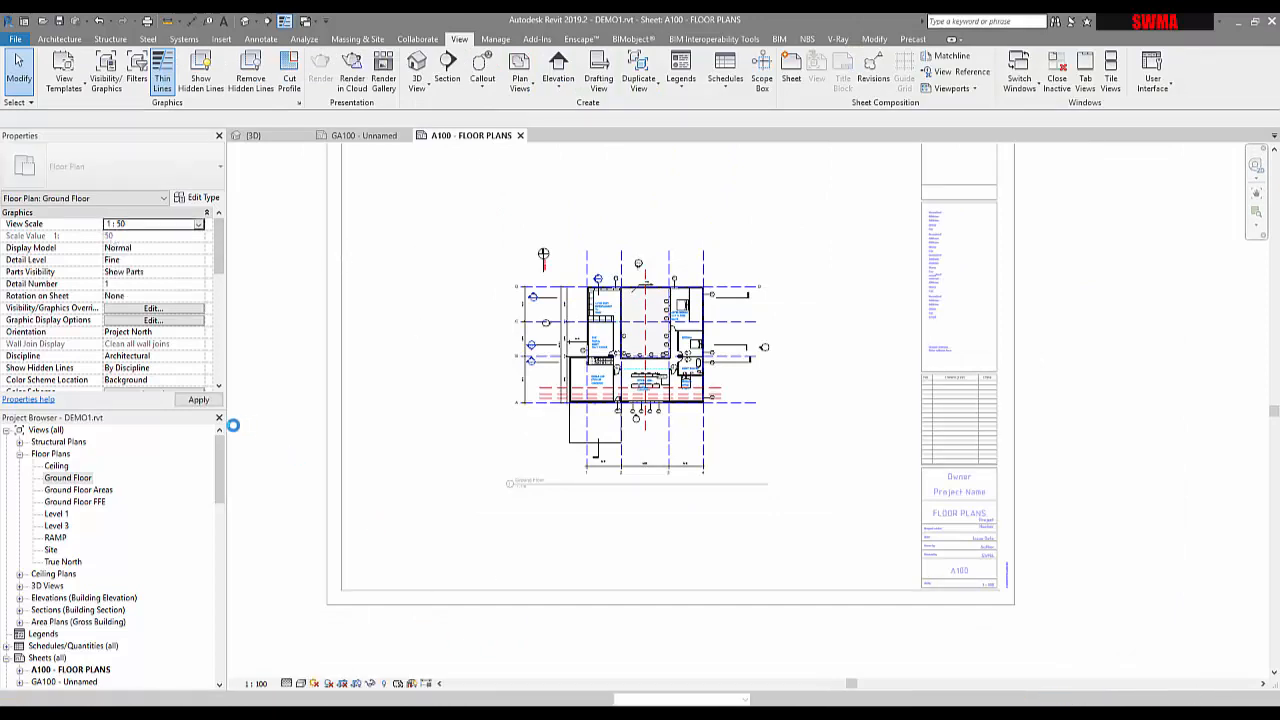
pyautogui.click(199, 399)
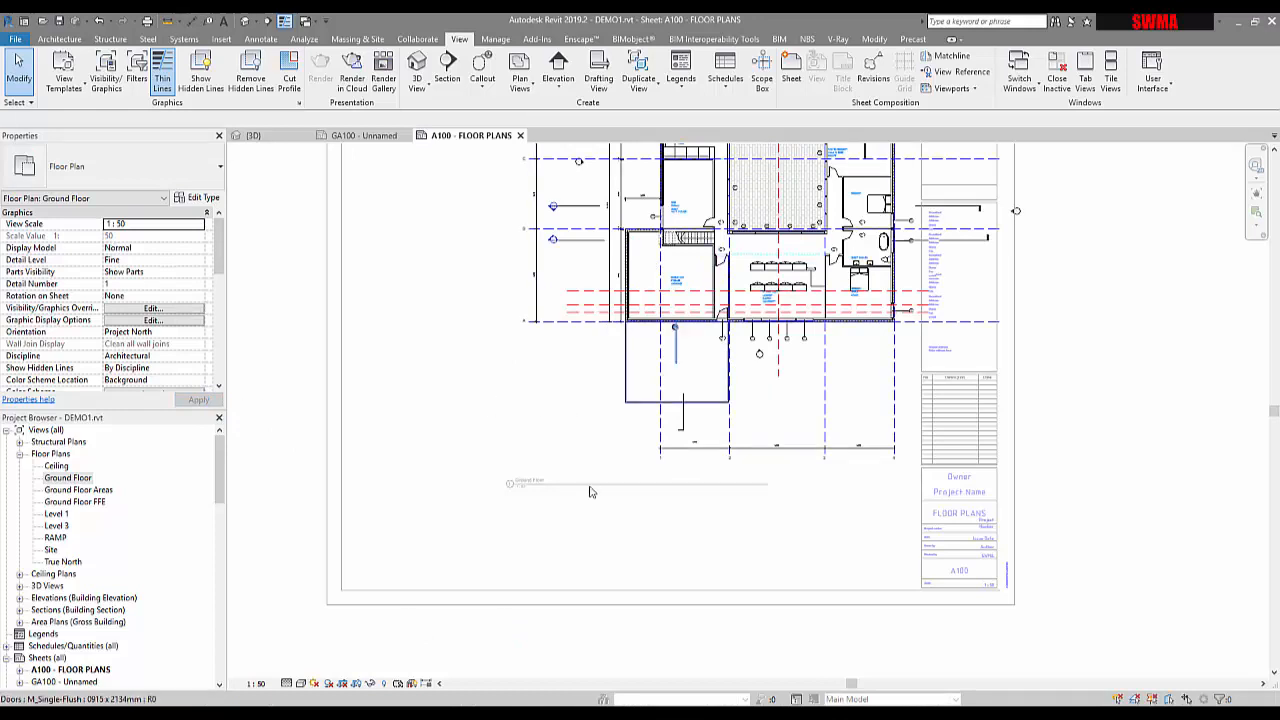
pyautogui.scroll(-2, 589, 490)
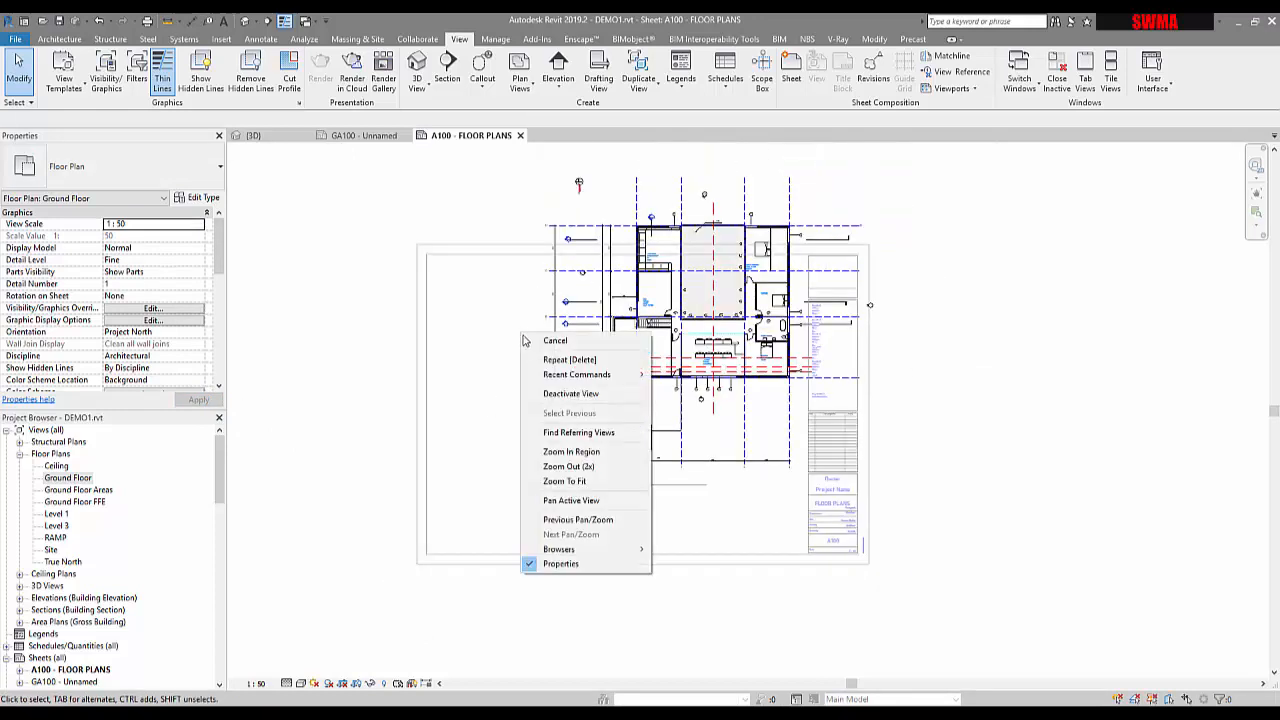
pyautogui.click(565, 393)
# - Move the Ground Floor viewport inside the sheet border, clear of the title block
pyautogui.click(605, 378)
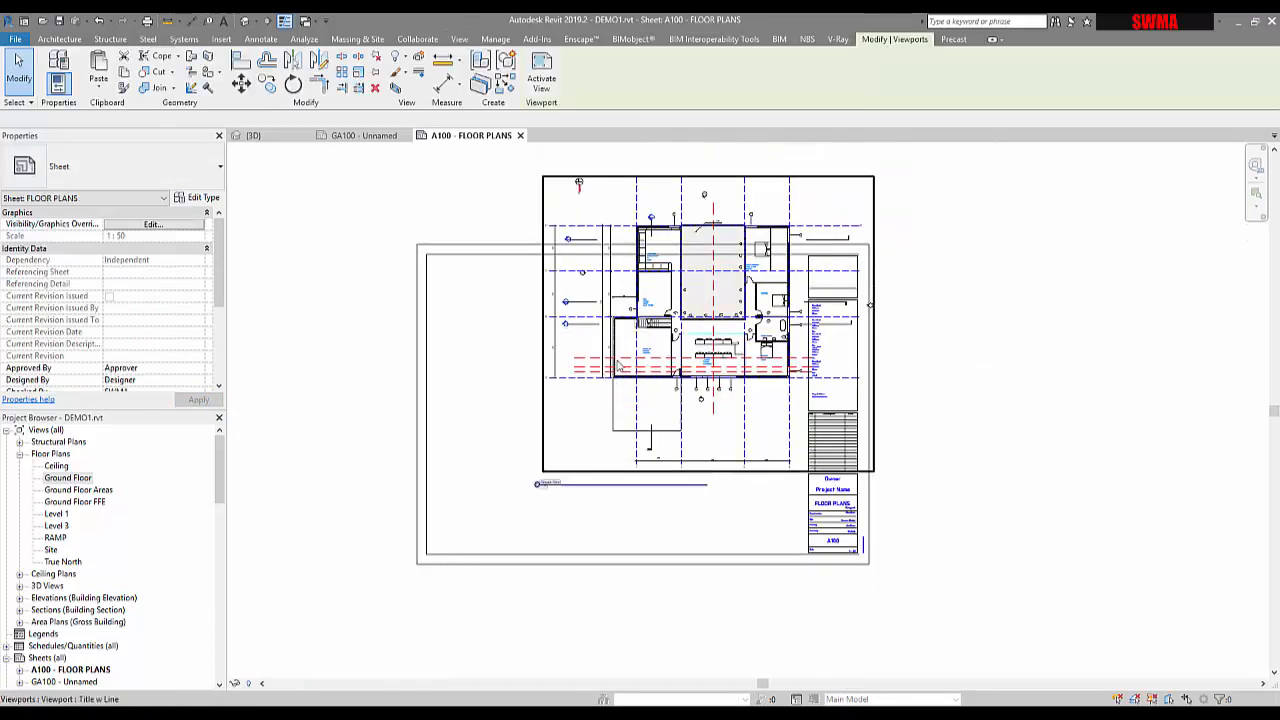
pyautogui.moveTo(607, 360); pyautogui.dragTo(495, 433)
pyautogui.click(320, 379)
# - Change the viewport type to Title No Line and move the view title into the sheet border's lower-left corner
pyautogui.scroll(1, 320, 379)
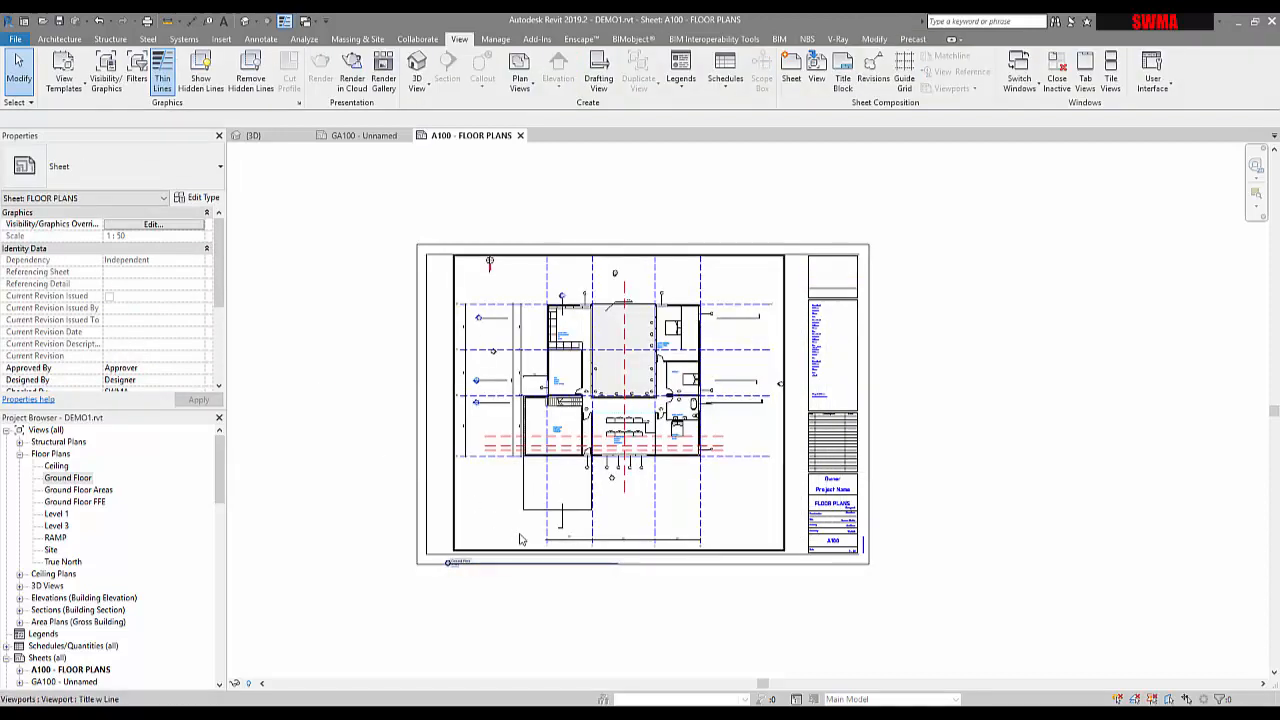
pyautogui.scroll(3, 452, 590)
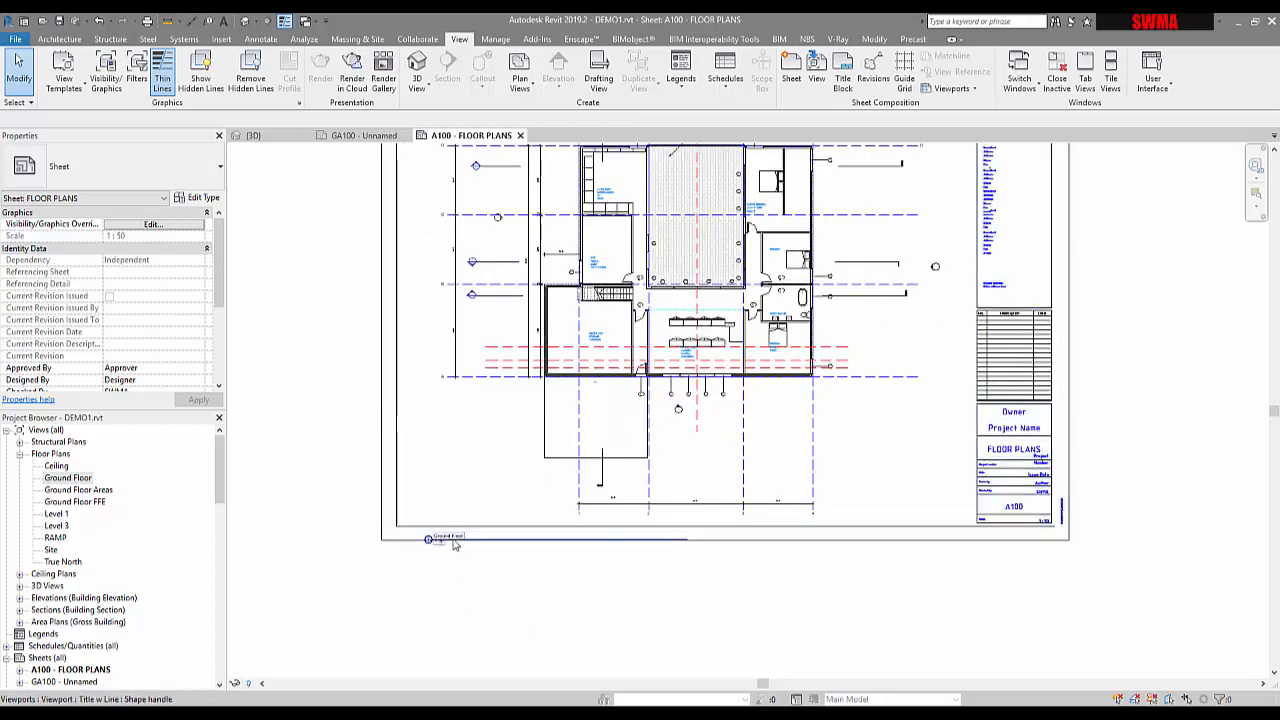
pyautogui.click(448, 538)
pyautogui.click(152, 184)
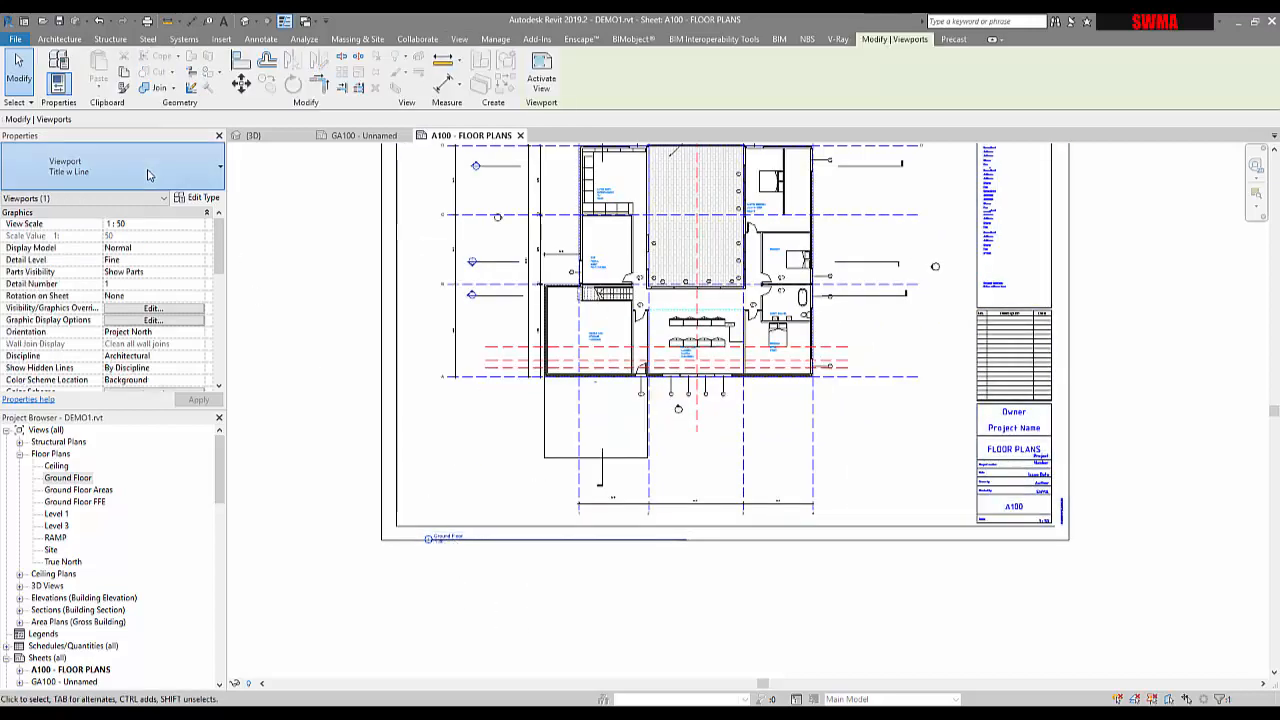
pyautogui.click(72, 249)
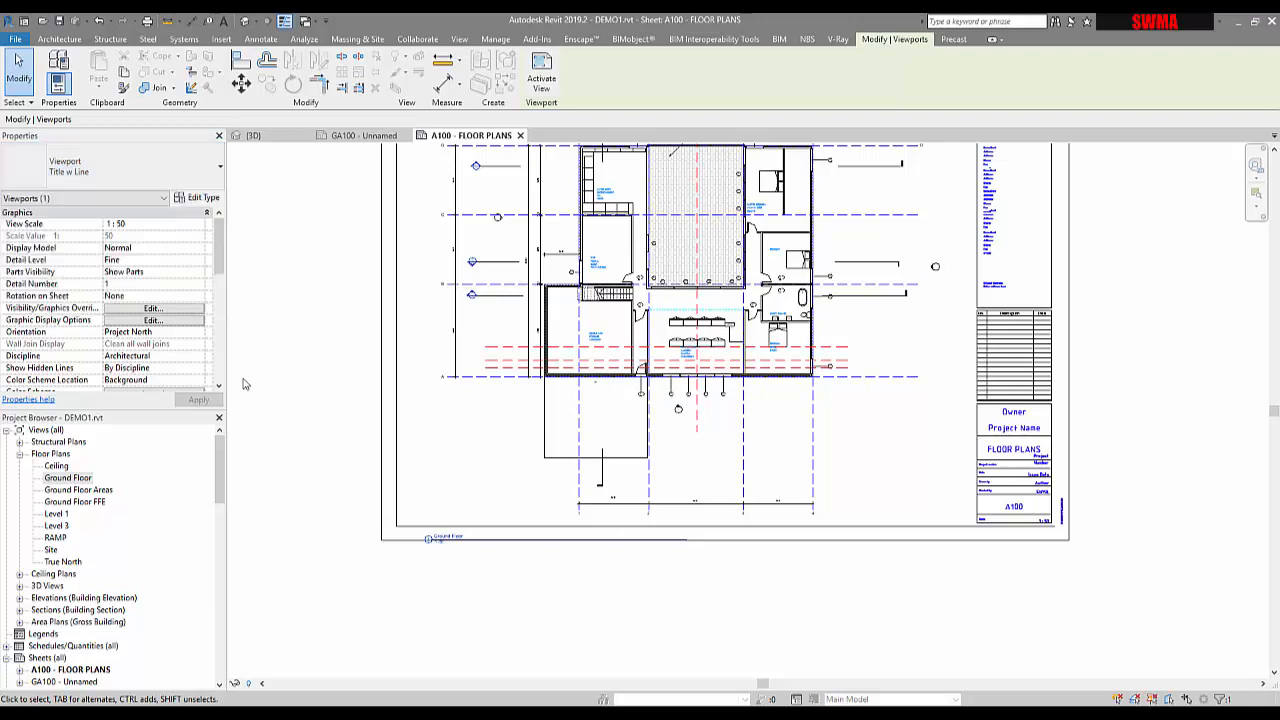
pyautogui.moveTo(441, 537); pyautogui.dragTo(421, 512)
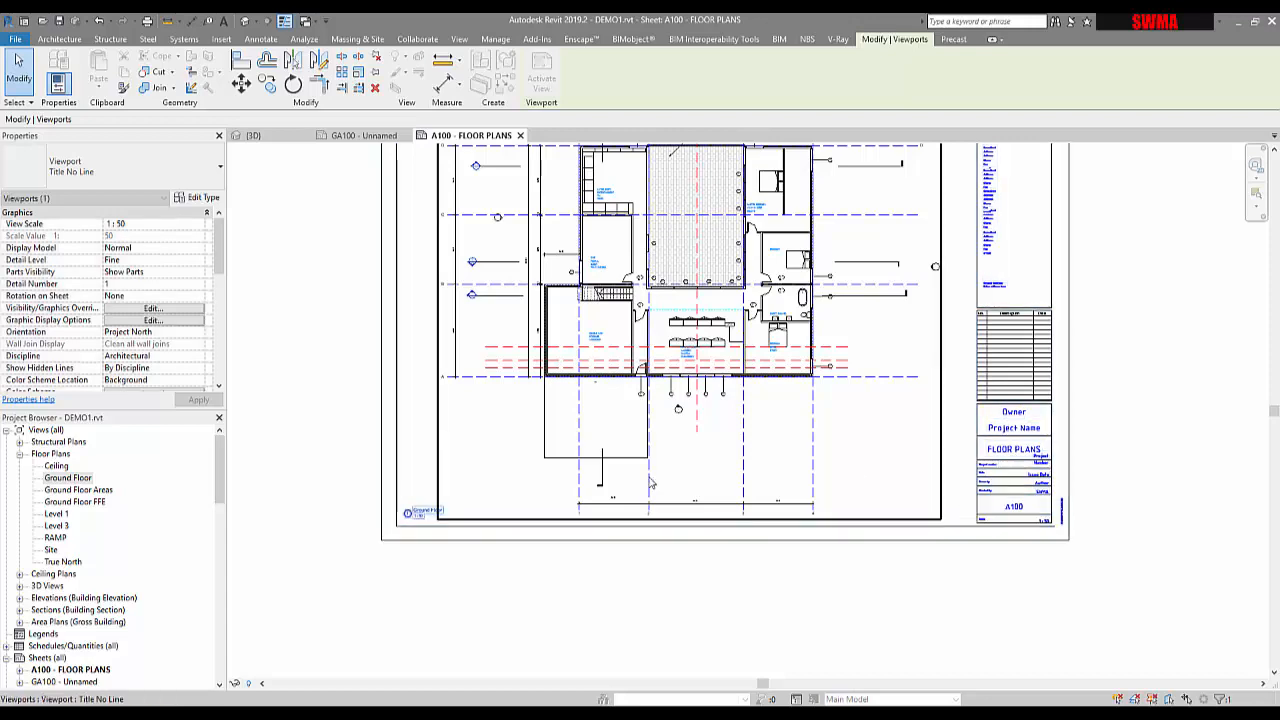
pyautogui.click(305, 461)
# - Turn on Annotation Crop and Crop Region Visible for the Ground Floor viewport
pyautogui.moveTo(543, 565); pyautogui.dragTo(536, 678, button='middle')
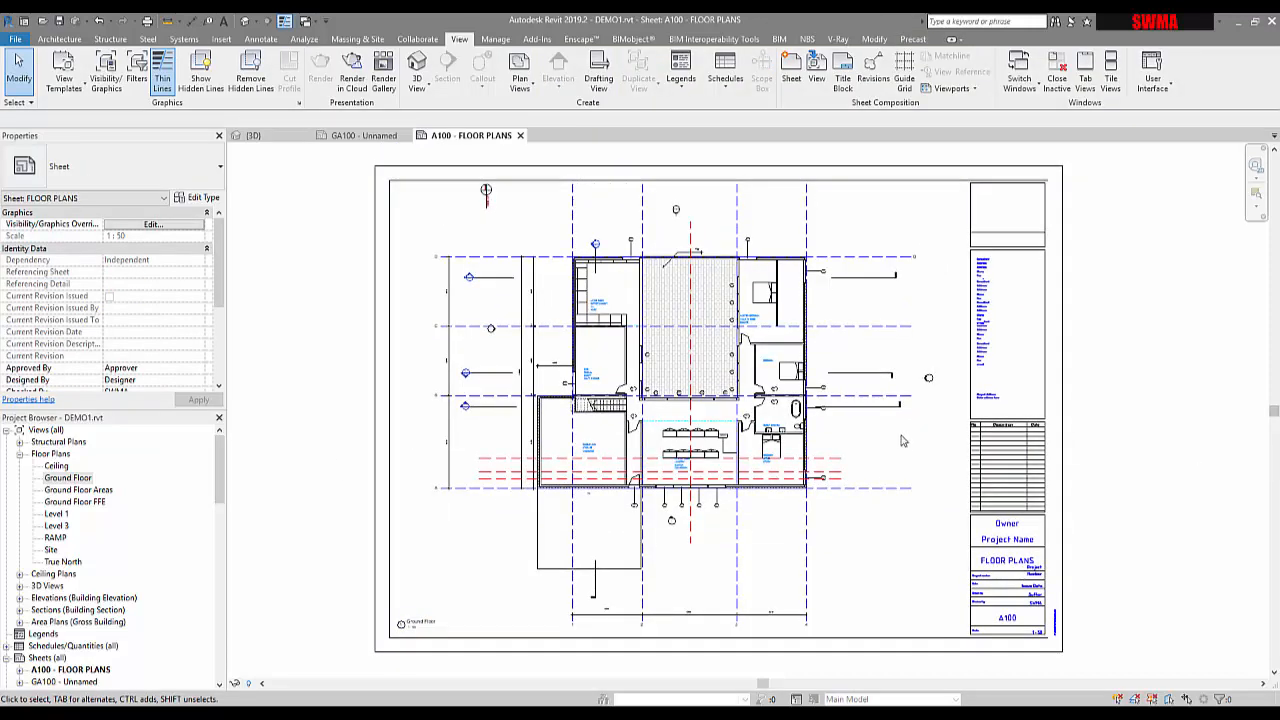
pyautogui.click(815, 440)
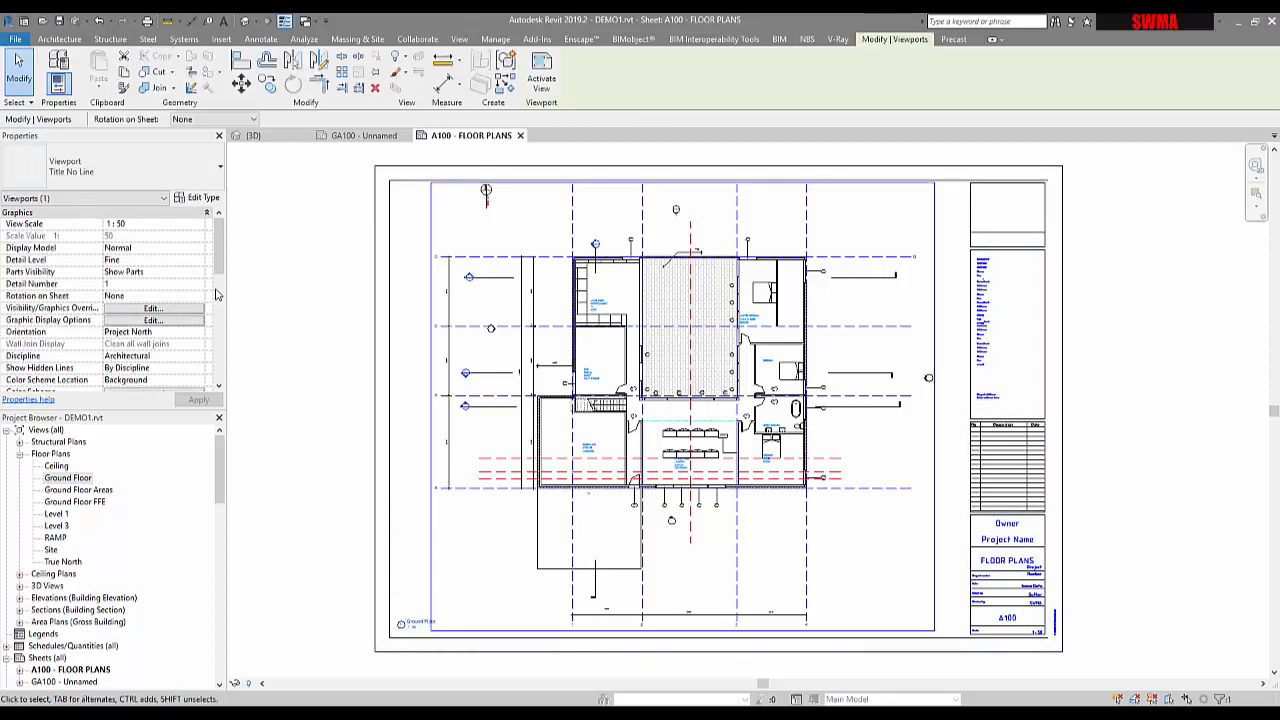
pyautogui.scroll(-5, 130, 352)
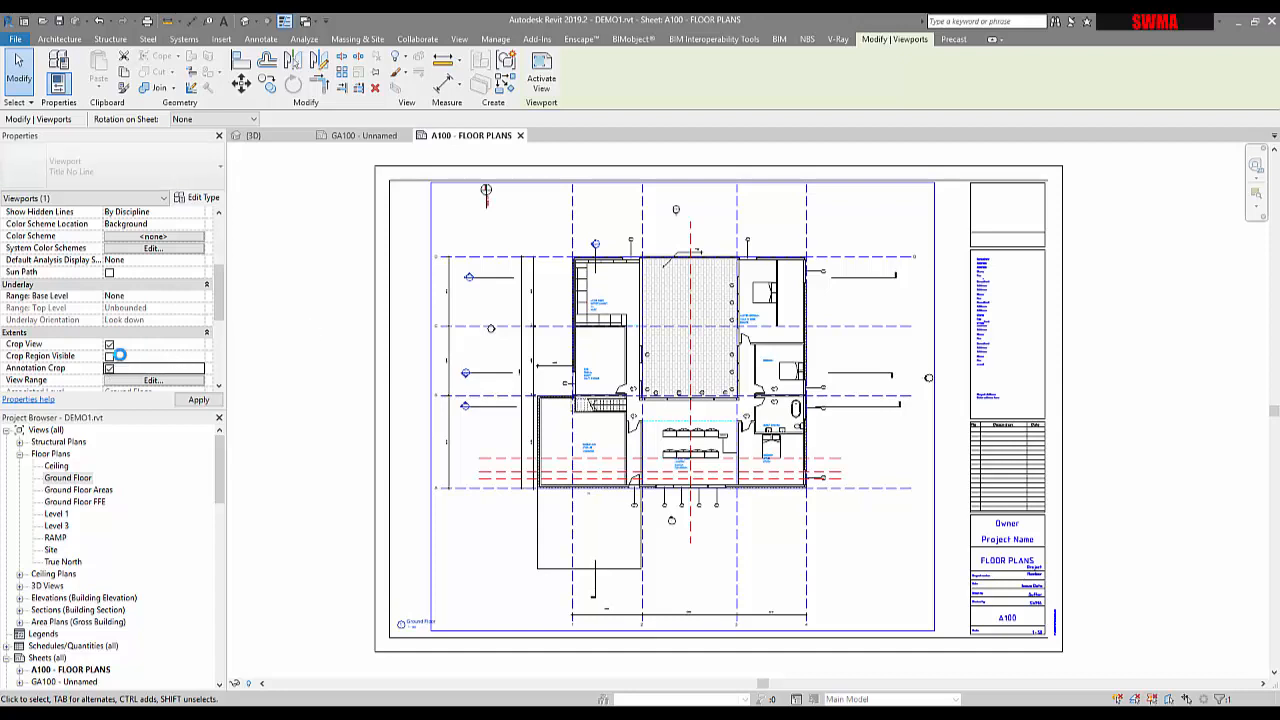
pyautogui.click(110, 356)
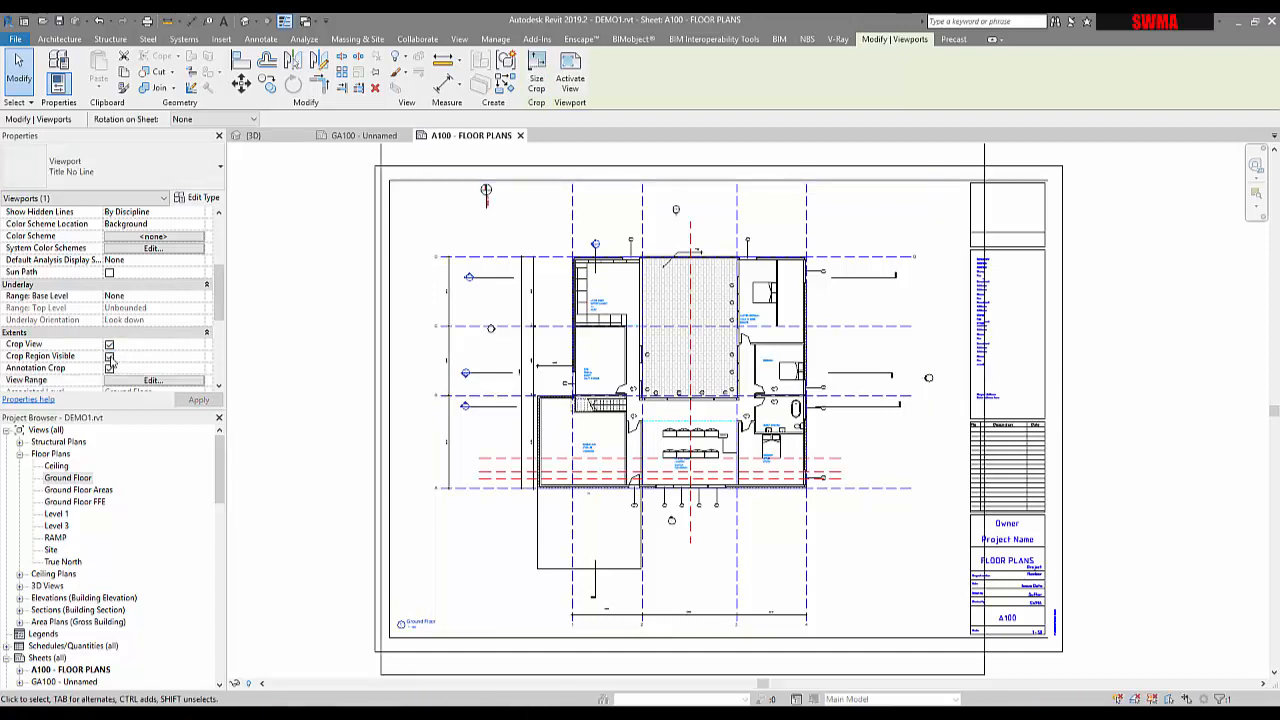
# - Activate the Ground Floor view within its viewport on the sheet
pyautogui.click(315, 346)
pyautogui.scroll(-2, 344, 422)
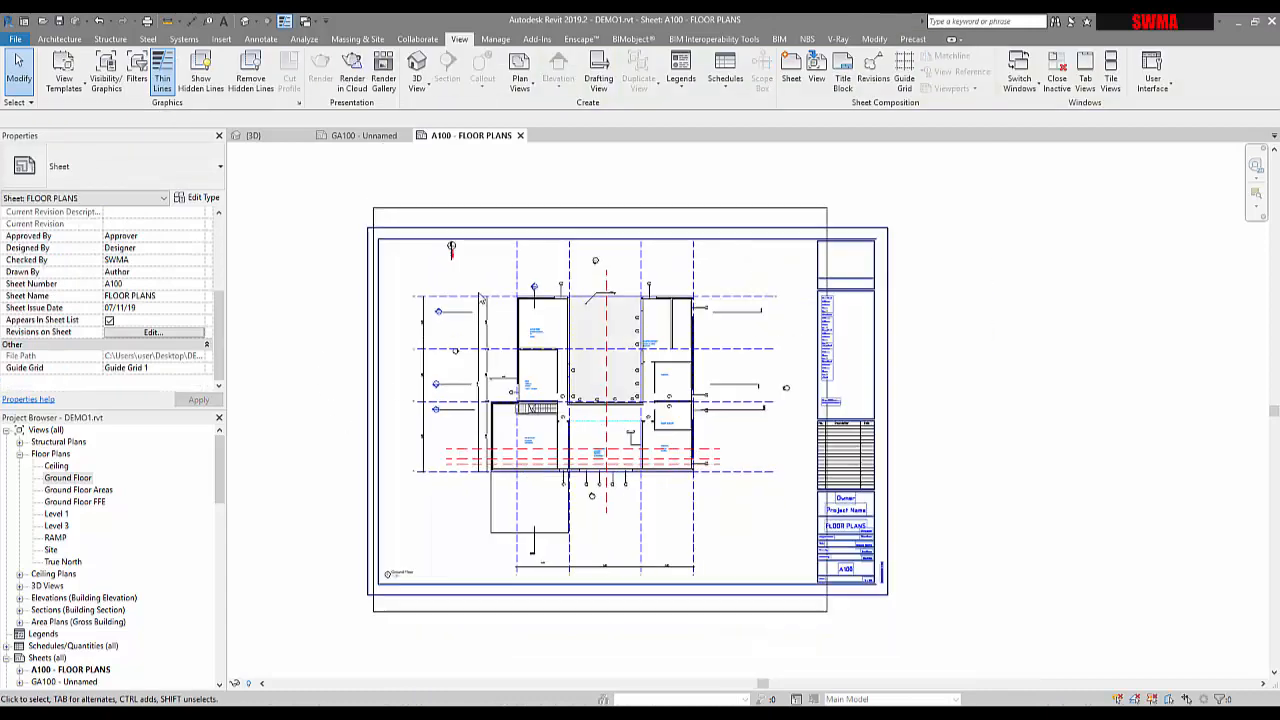
pyautogui.click(592, 212)
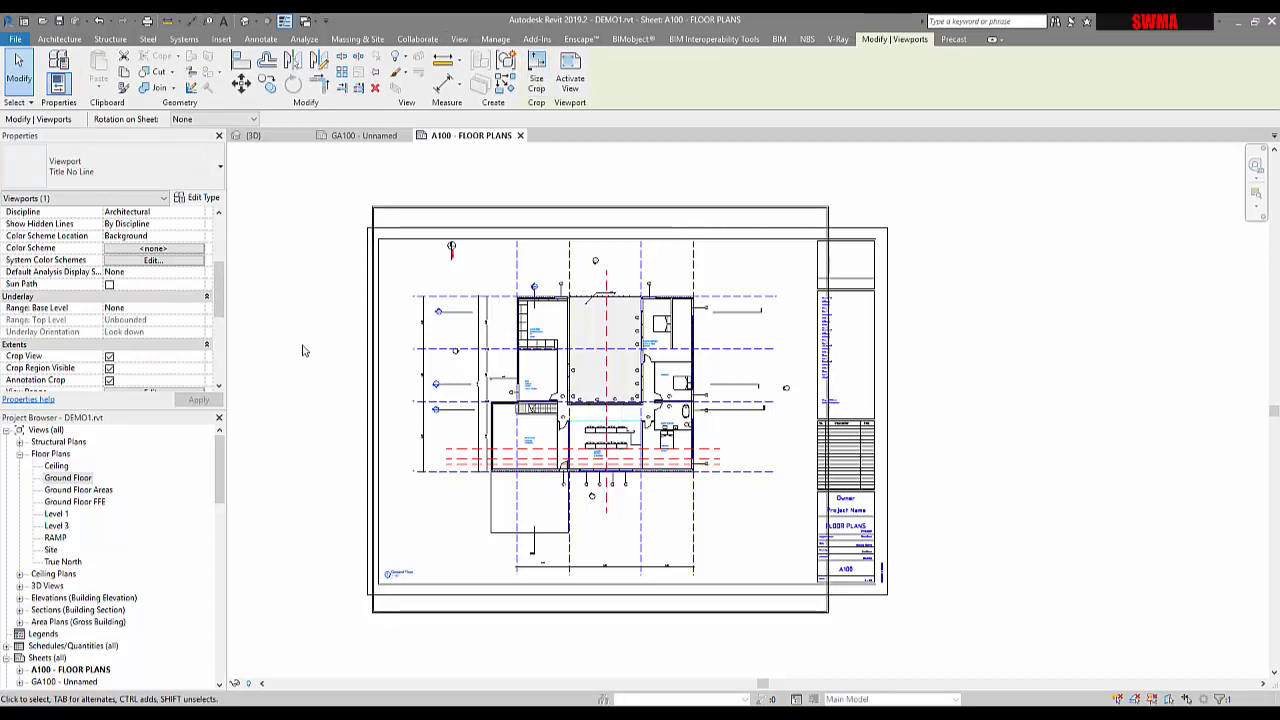
pyautogui.scroll(2, 300, 349)
pyautogui.scroll(-2, 540, 600)
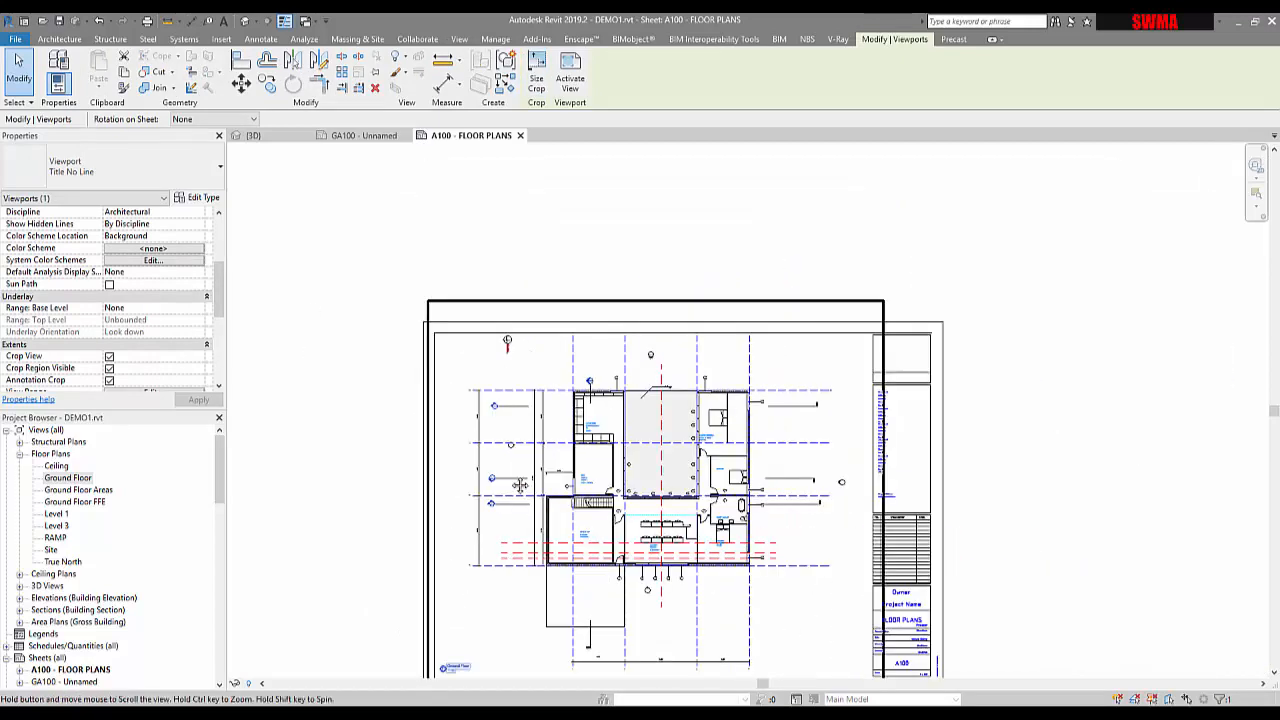
pyautogui.scroll(-1, 540, 600)
pyautogui.doubleClick(540, 603)
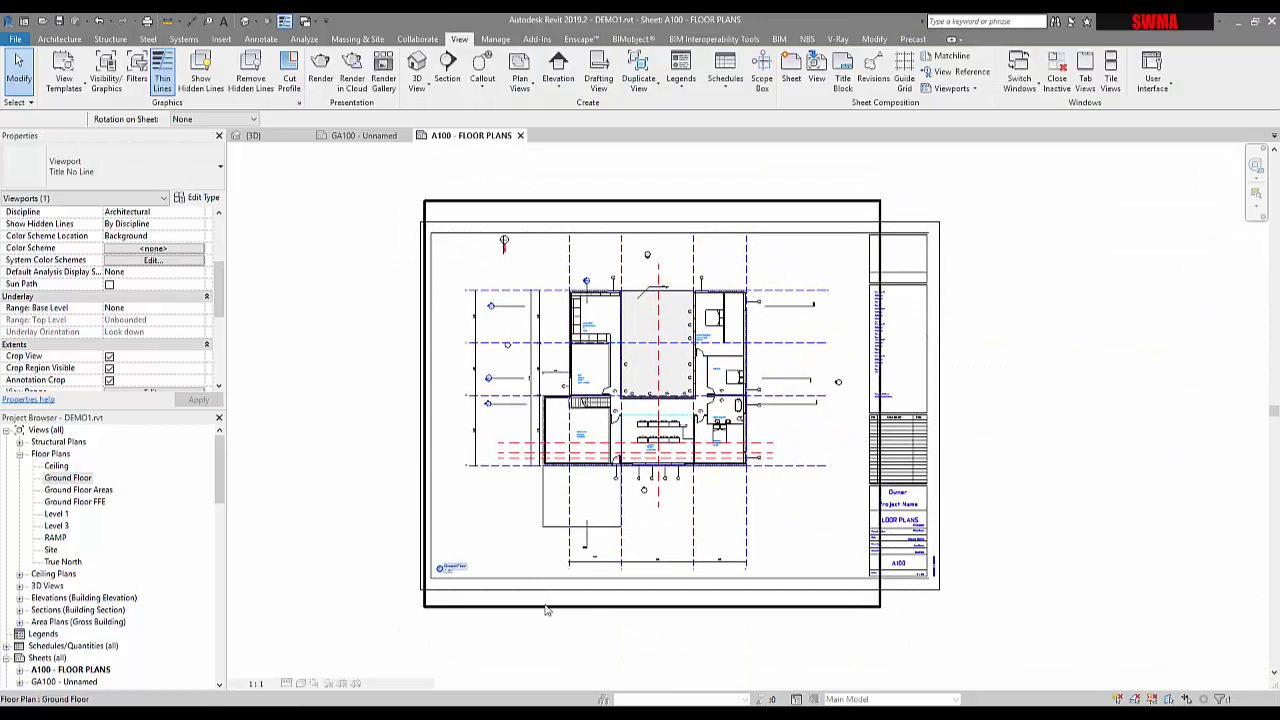
# - Pull all four sides of the Ground Floor crop region in close around the building plan
pyautogui.click(648, 612)
pyautogui.moveTo(648, 612); pyautogui.dragTo(652, 487)
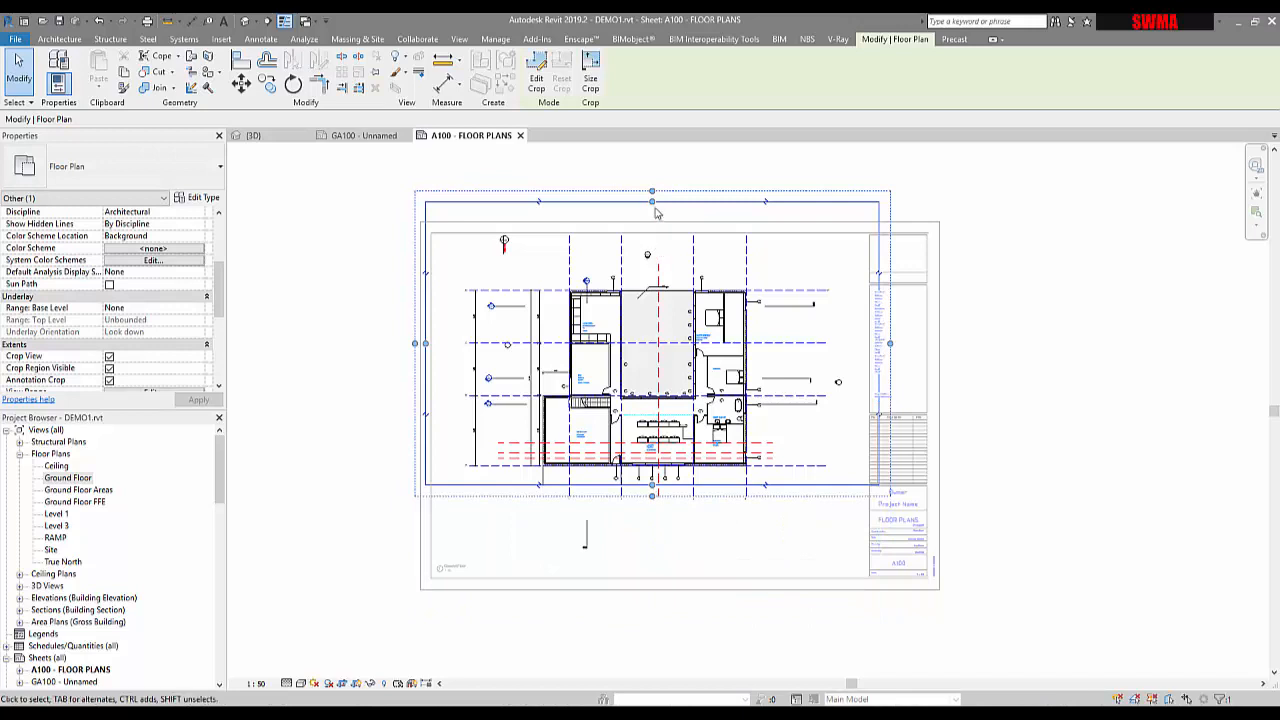
pyautogui.moveTo(653, 201); pyautogui.dragTo(653, 273)
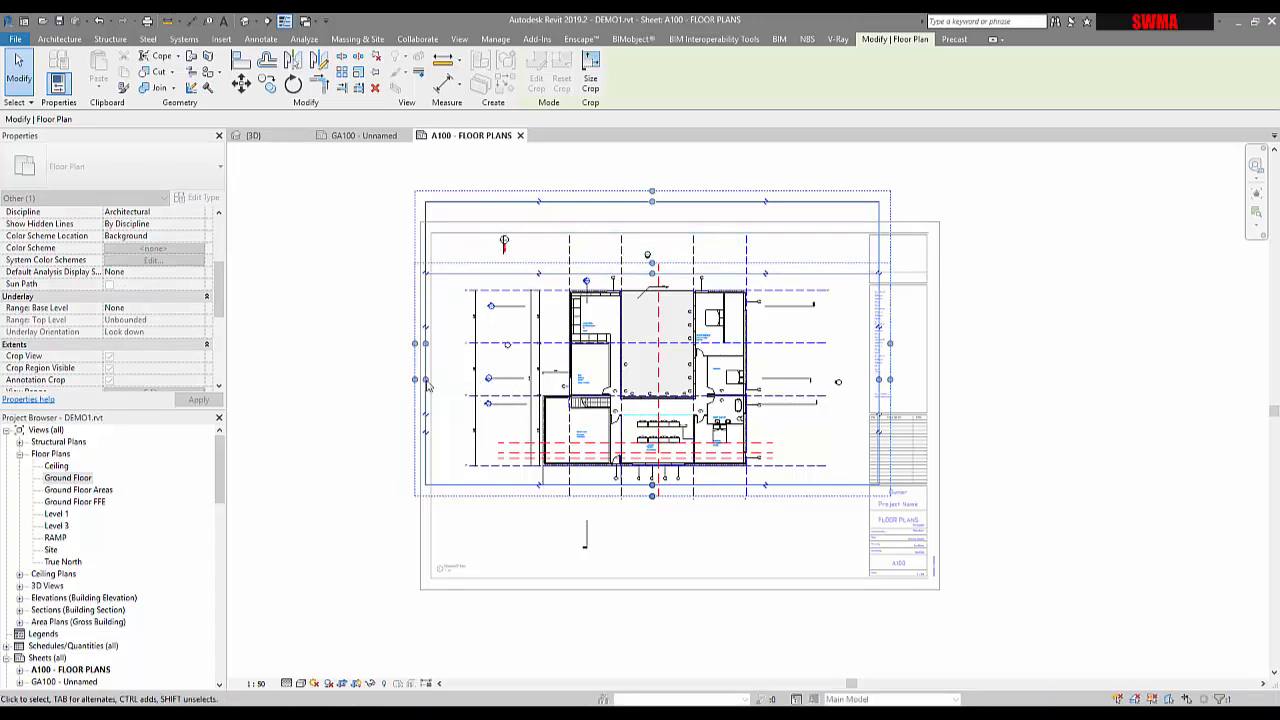
pyautogui.moveTo(427, 381); pyautogui.dragTo(521, 381)
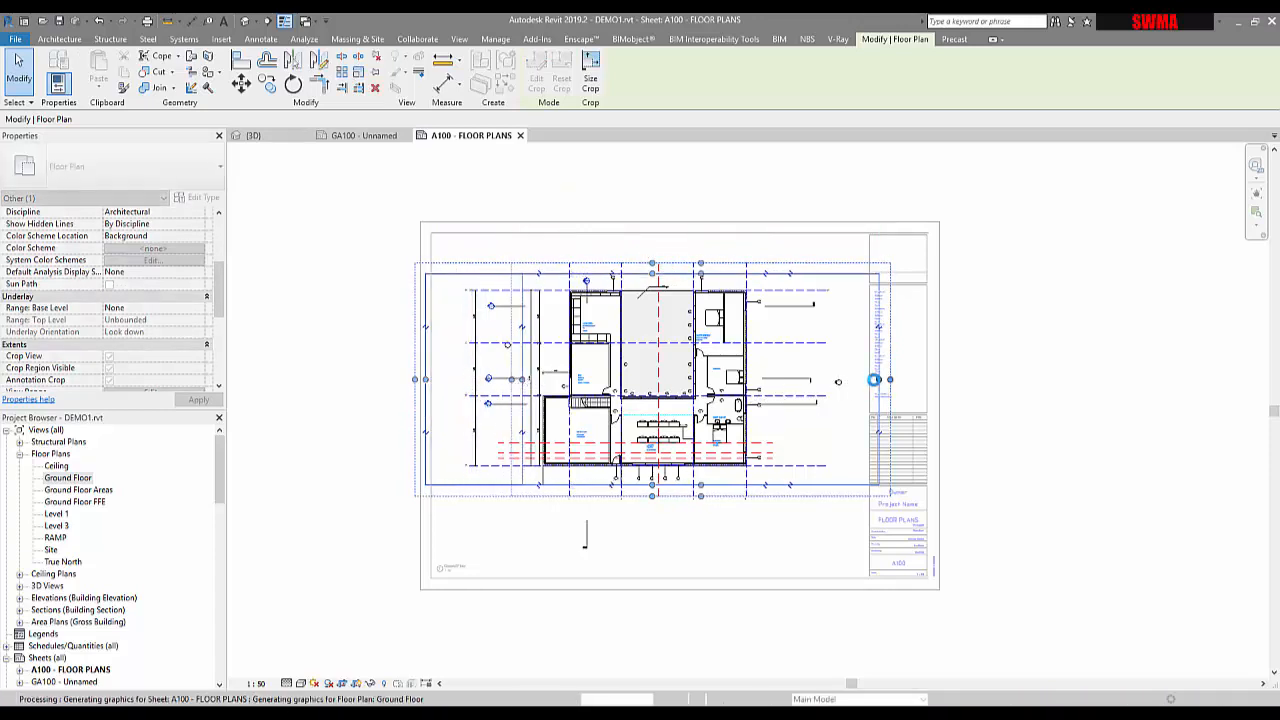
pyautogui.moveTo(880, 381); pyautogui.dragTo(770, 380)
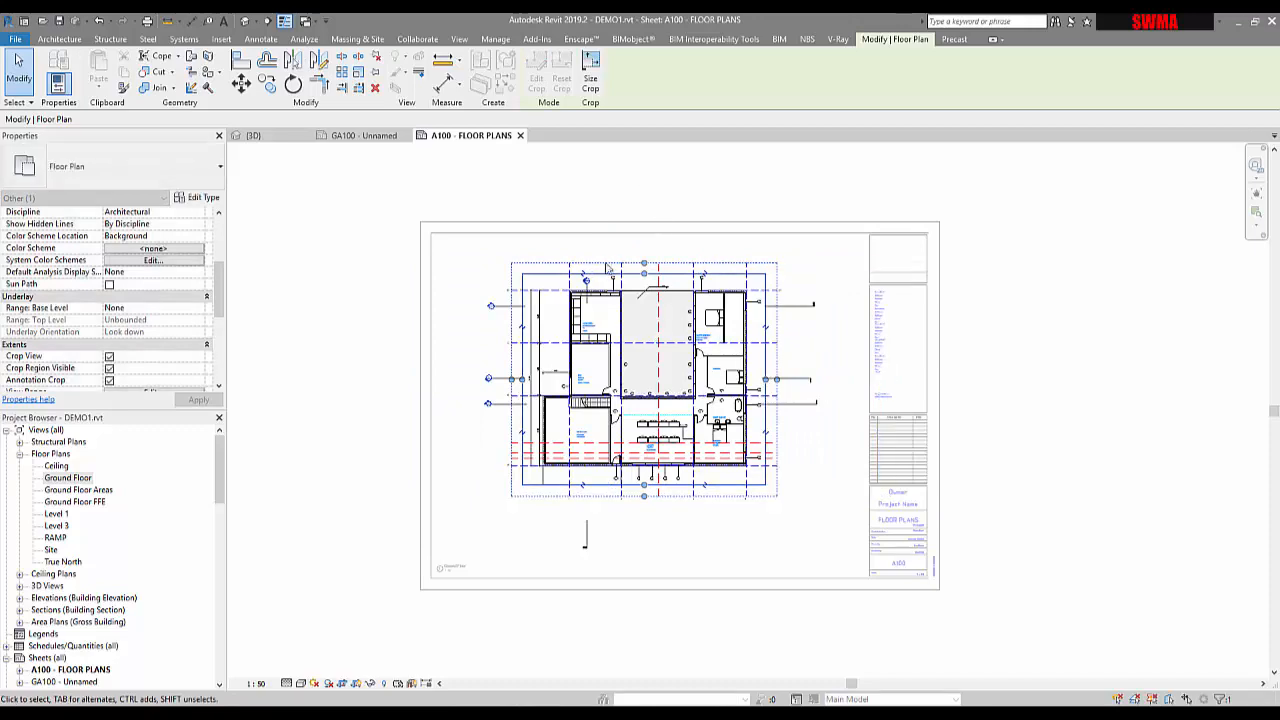
# - Extend the annotation crop below and to both sides of the plan to take in the dimensions and section marks
pyautogui.scroll(3, 665, 560)
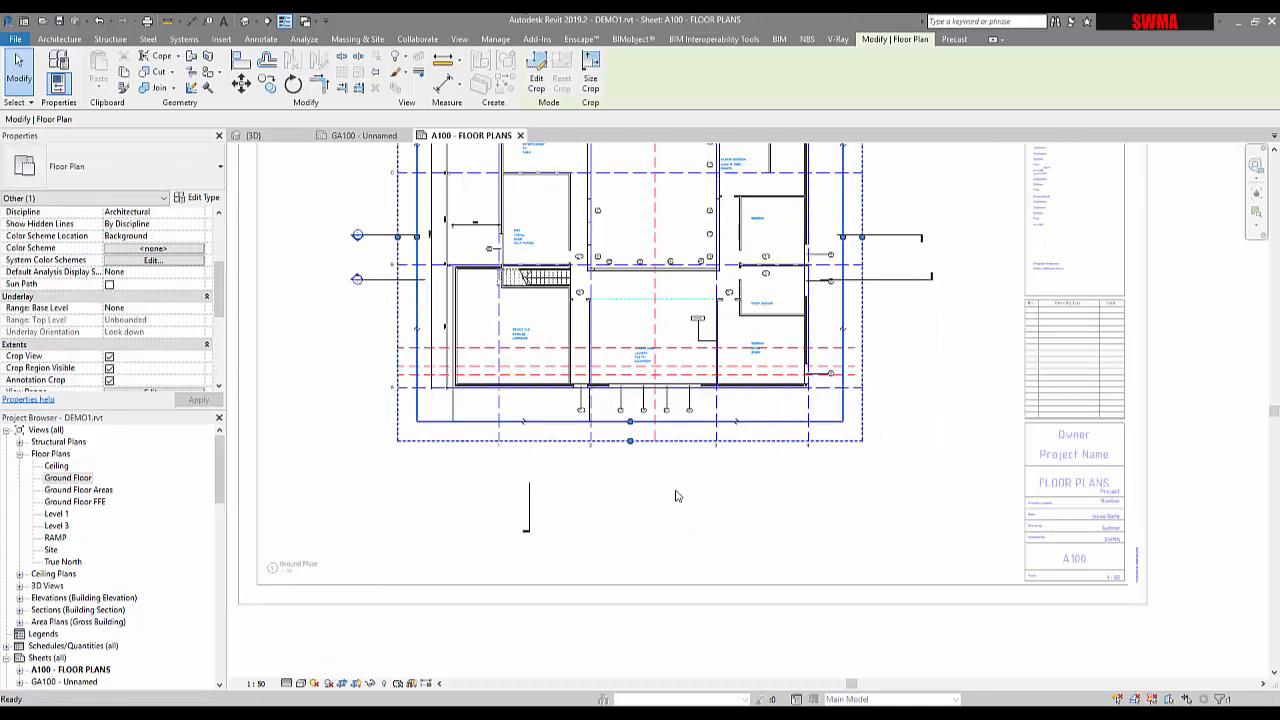
pyautogui.scroll(2, 675, 497)
pyautogui.moveTo(612, 421); pyautogui.dragTo(613, 531)
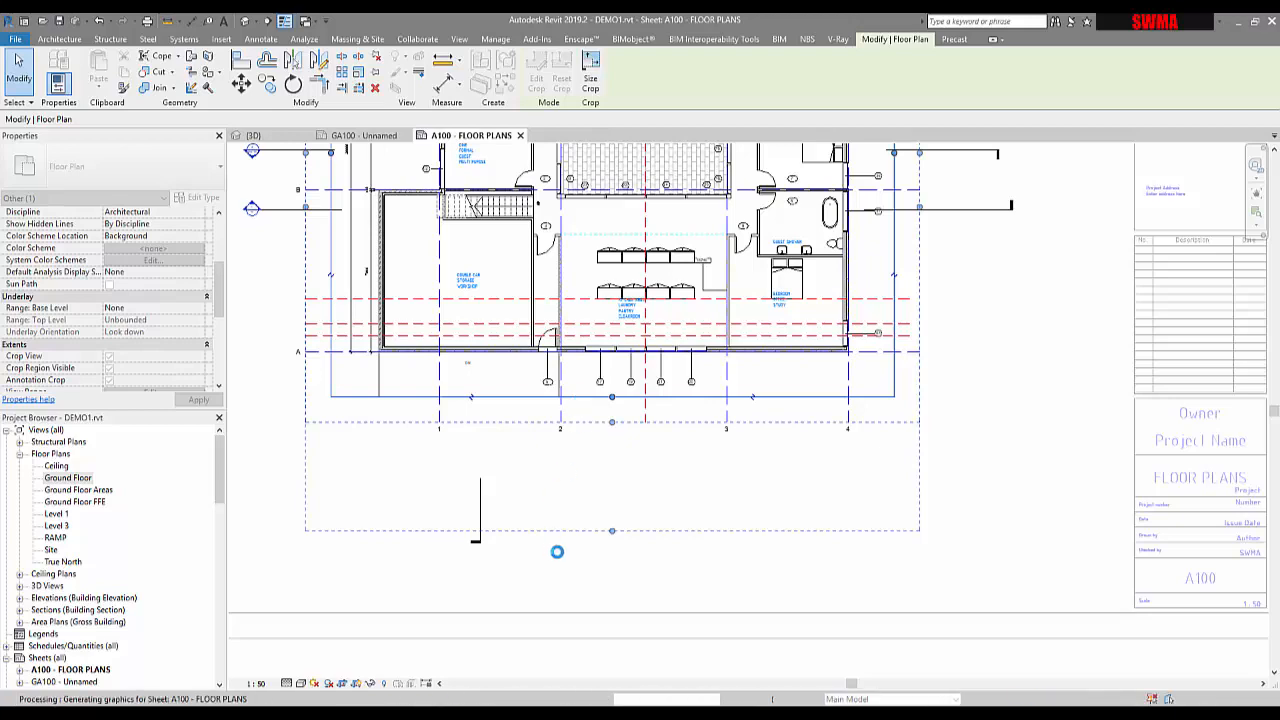
pyautogui.scroll(-2, 598, 438)
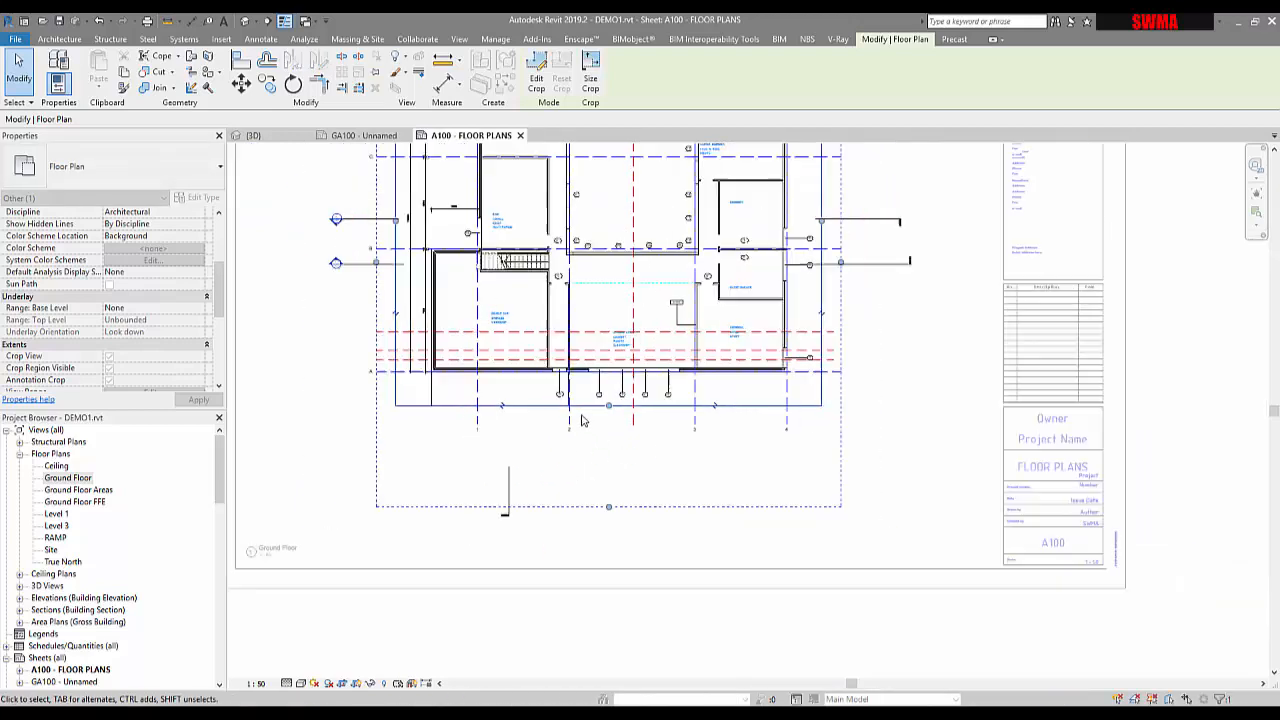
pyautogui.moveTo(402, 333)
pyautogui.mouseDown()
pyautogui.moveTo(330, 333)
pyautogui.moveTo(360, 333)
pyautogui.mouseUp()
pyautogui.moveTo(457, 333)
pyautogui.mouseDown()
pyautogui.moveTo(323, 332)
pyautogui.moveTo(369, 337)
pyautogui.mouseUp()
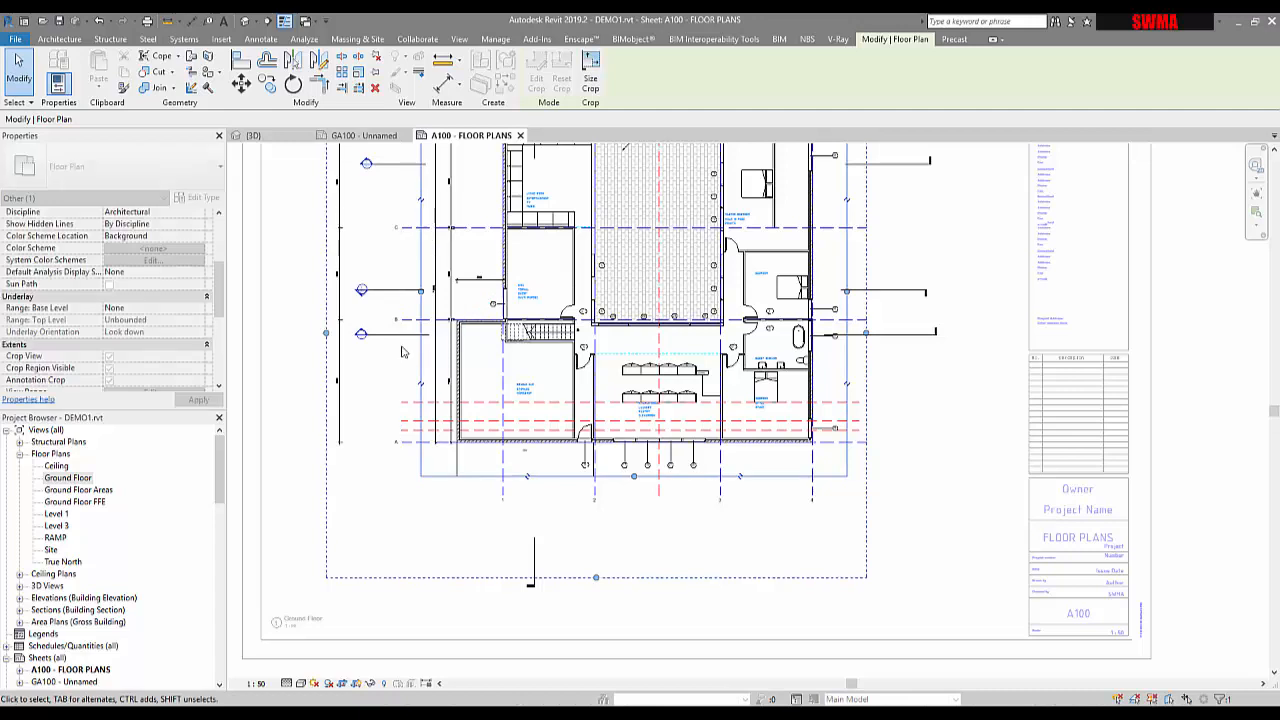
pyautogui.moveTo(326, 333); pyautogui.dragTo(307, 333)
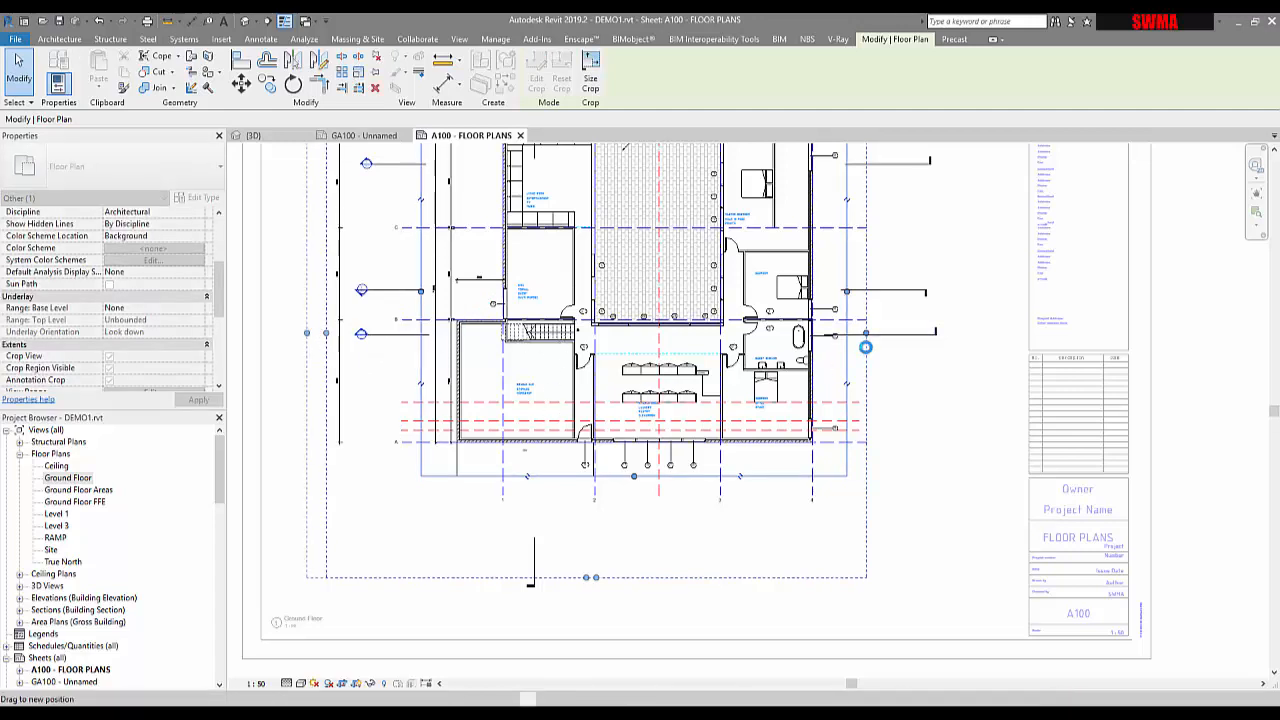
pyautogui.moveTo(820, 369); pyautogui.dragTo(804, 451, button='middle')
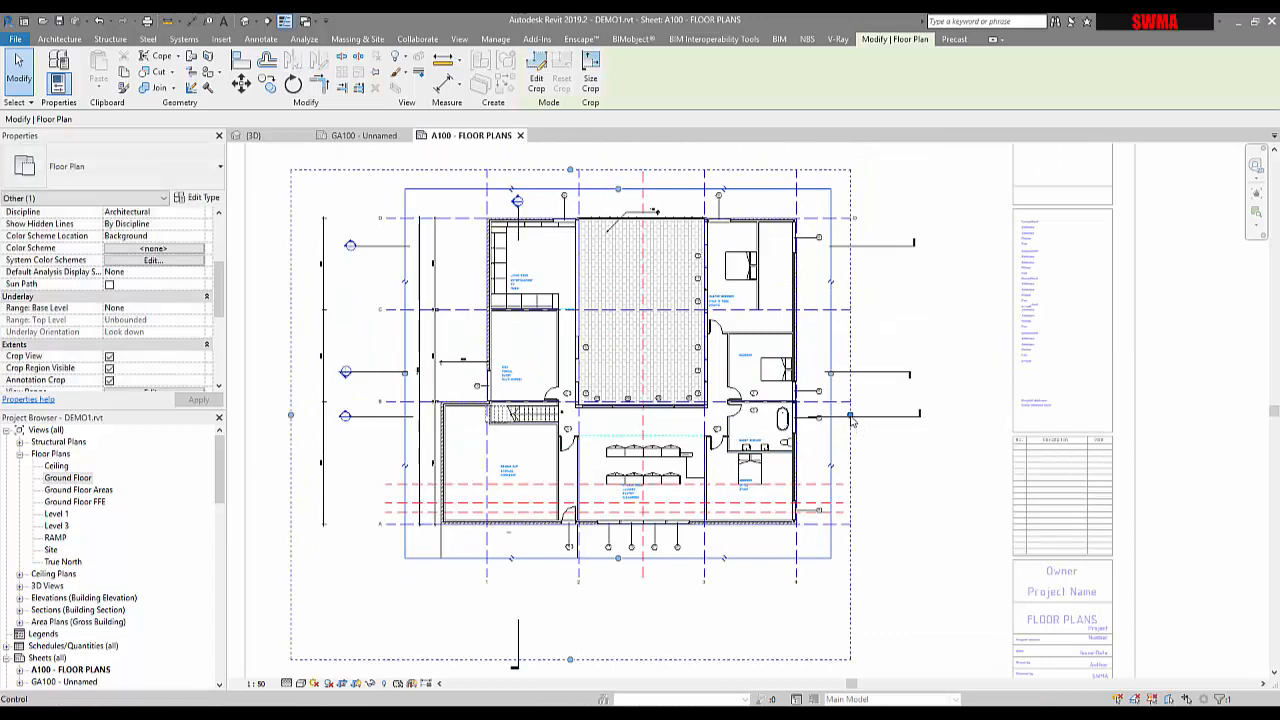
pyautogui.moveTo(851, 419); pyautogui.dragTo(946, 411)
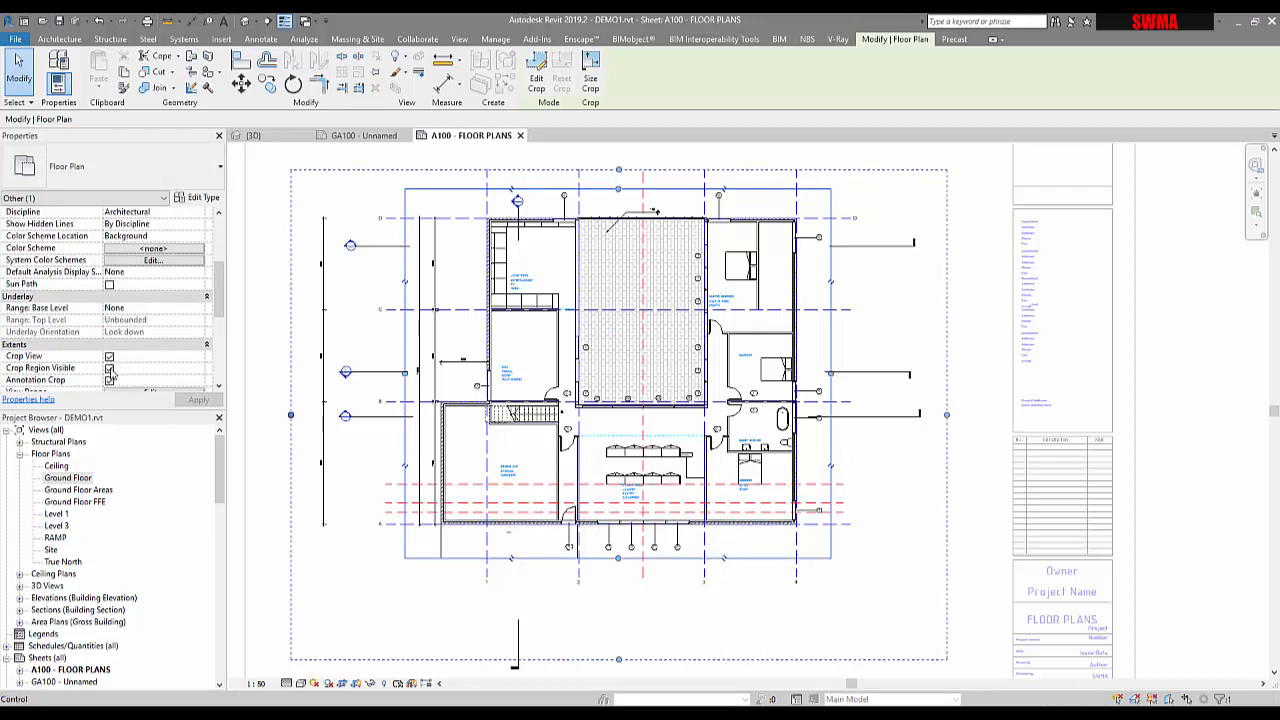
# - Turn off Crop Region Visible for the Ground Floor view
pyautogui.click(109, 369)
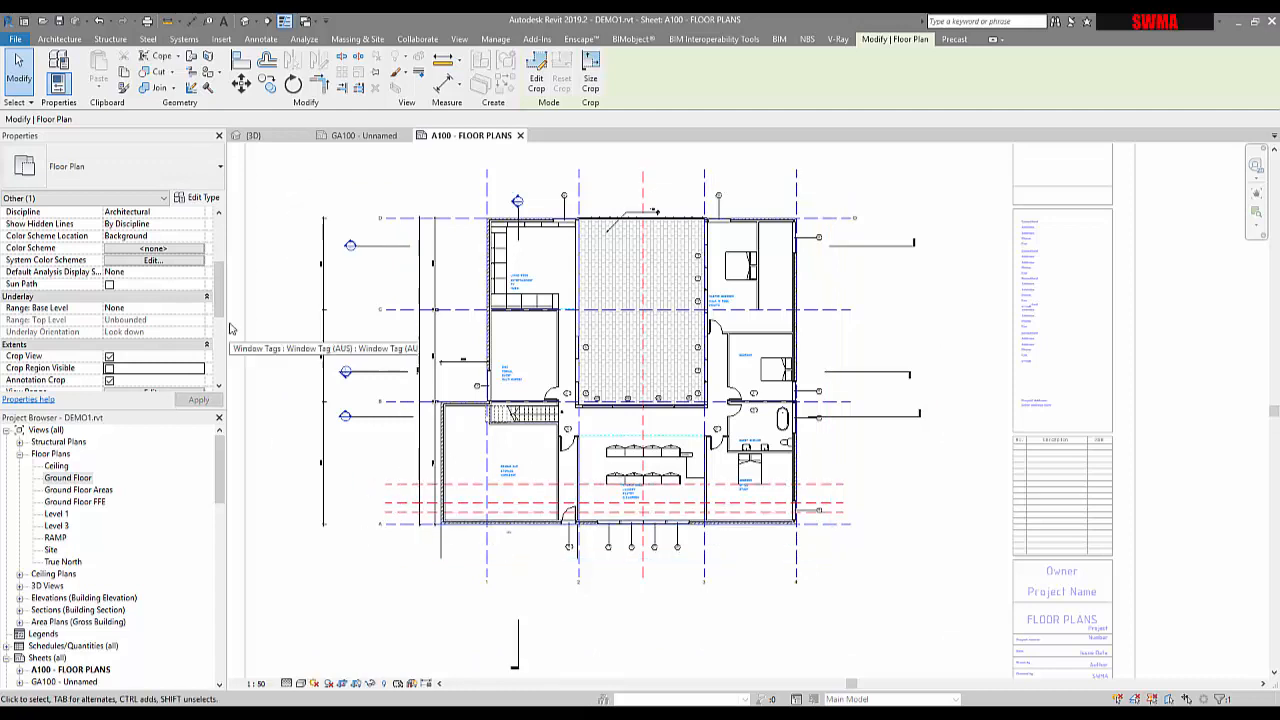
pyautogui.moveTo(221, 282); pyautogui.dragTo(219, 312)
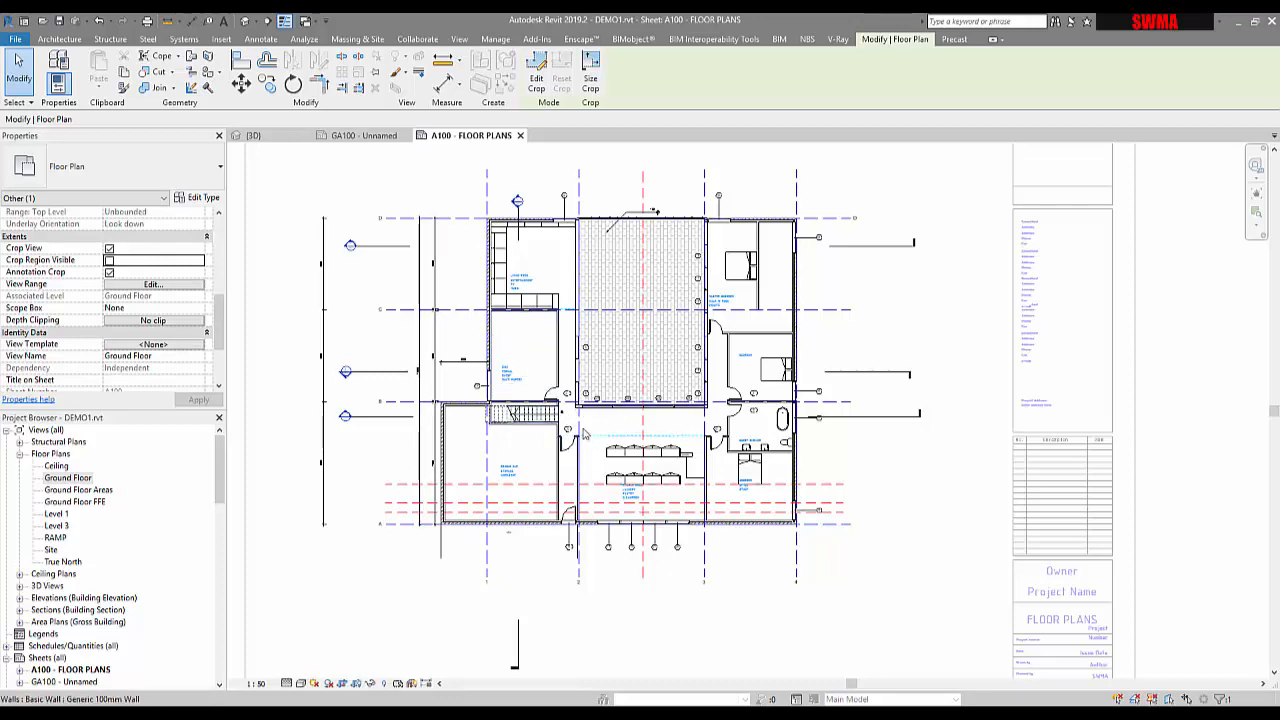
pyautogui.scroll(5, 585, 432)
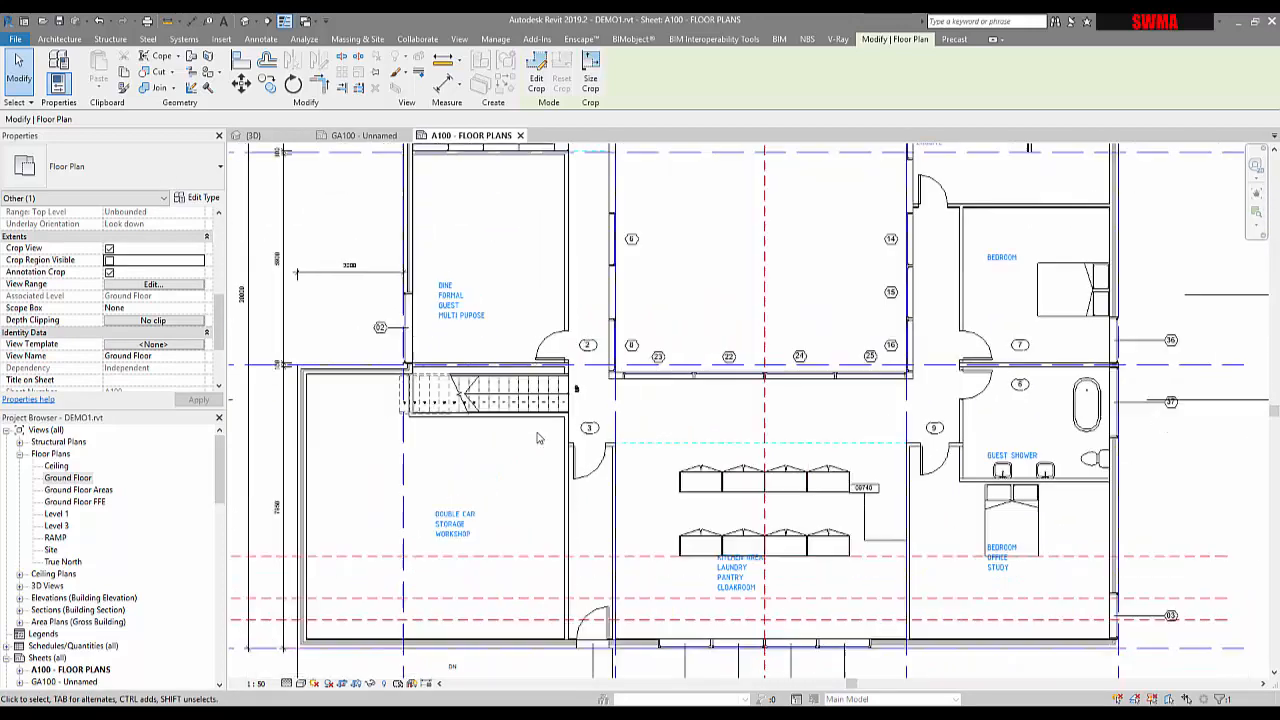
pyautogui.scroll(-3, 537, 438)
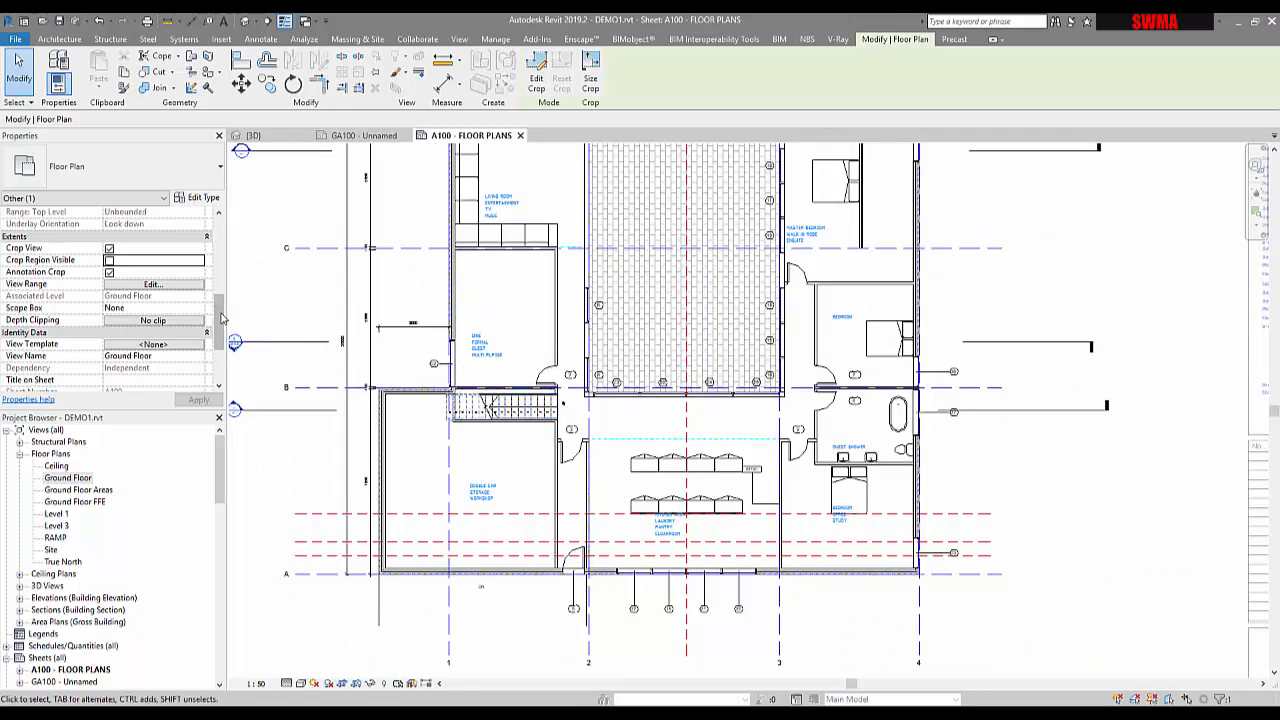
pyautogui.moveTo(221, 313)
pyautogui.mouseDown()
pyautogui.moveTo(219, 338)
pyautogui.moveTo(217, 307)
pyautogui.mouseUp()
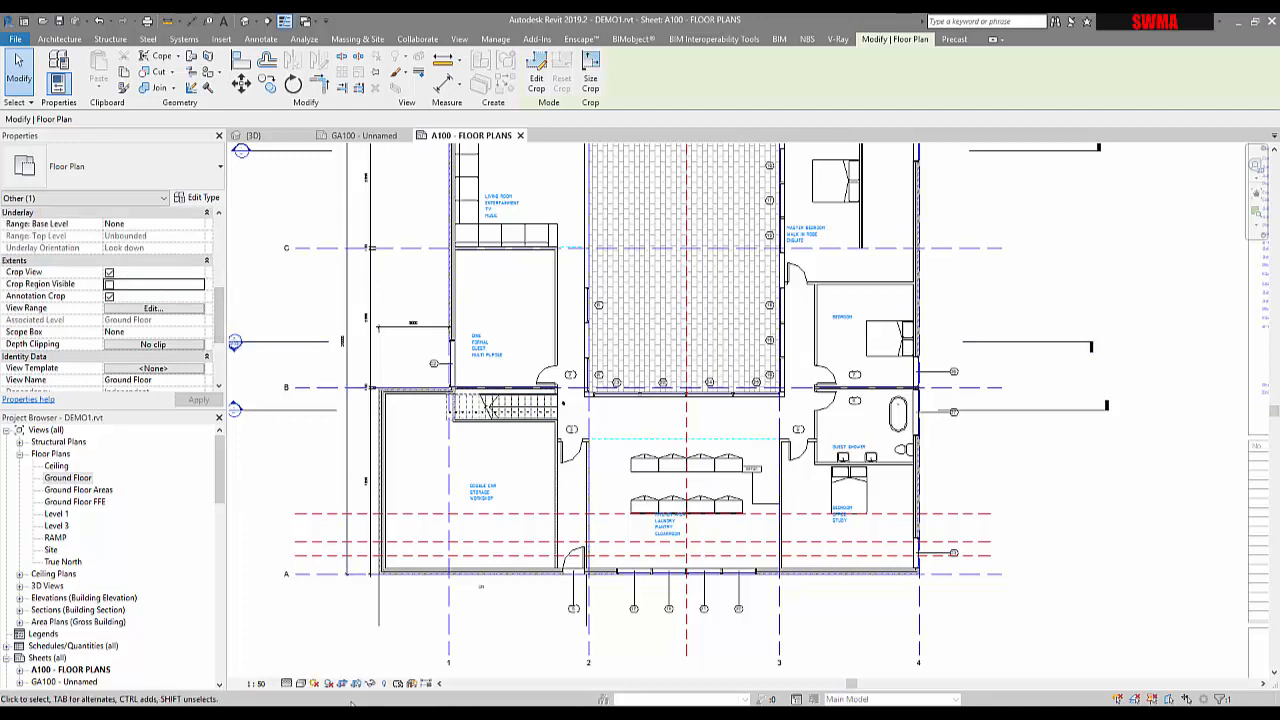
pyautogui.click(301, 684)
pyautogui.click(253, 622)
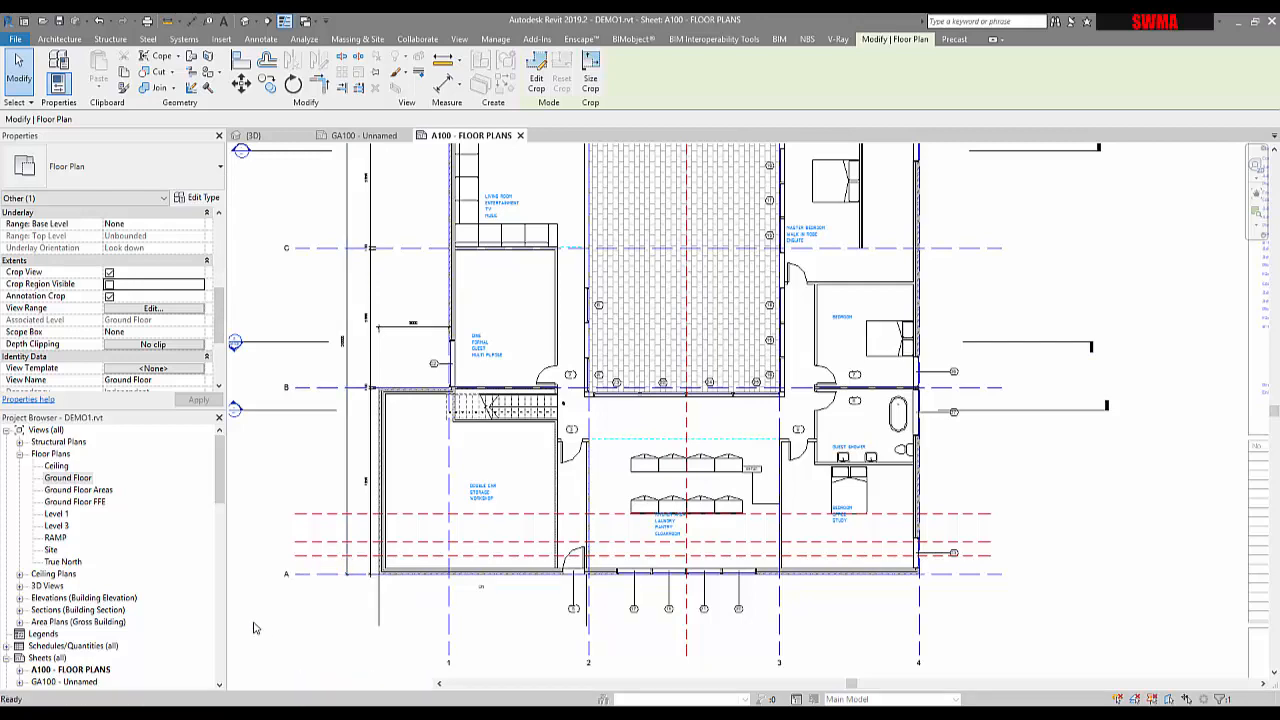
pyautogui.click(371, 450)
pyautogui.rightClick(373, 452)
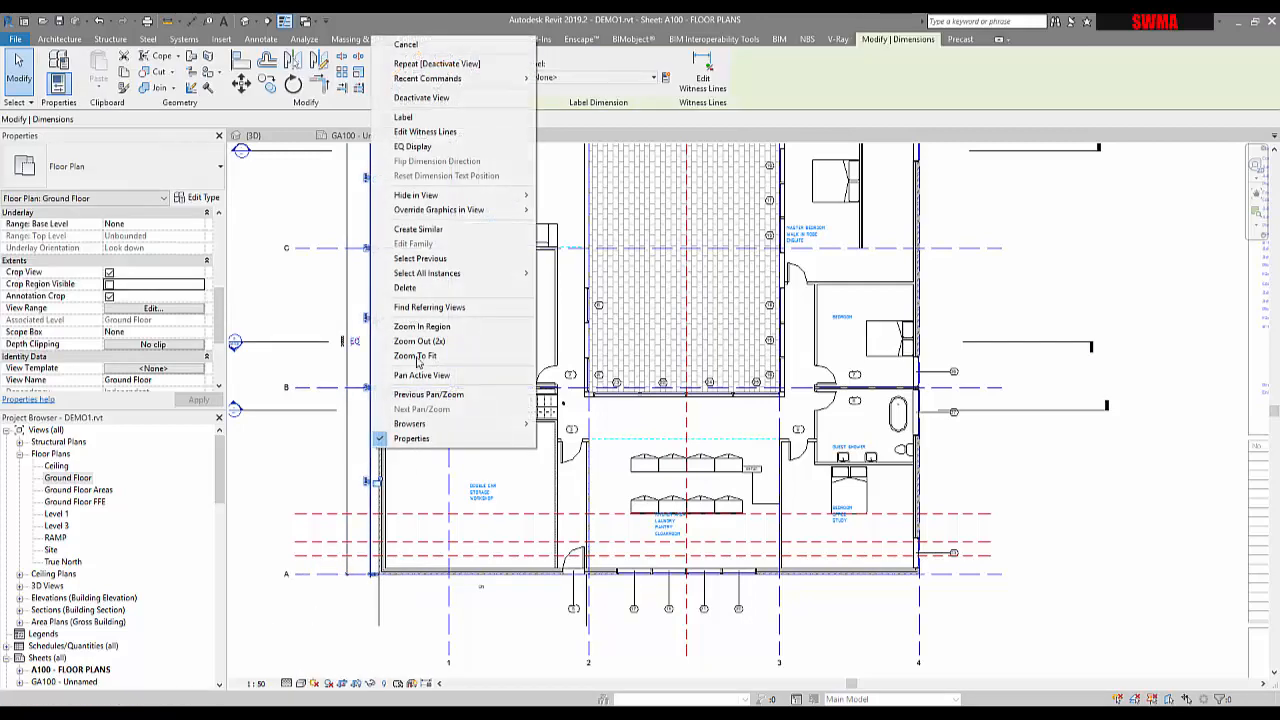
pyautogui.click(265, 300)
pyautogui.press('Escape')
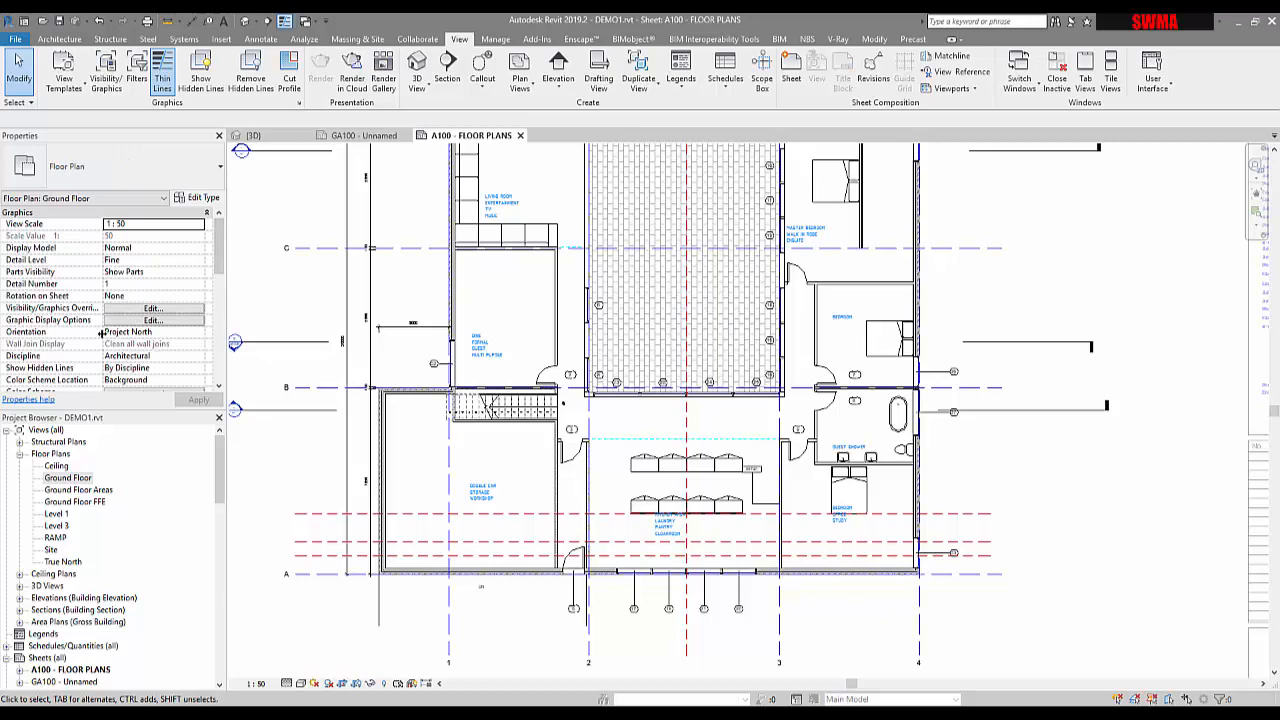
# - Review the model, annotation and analytical category visibility overrides of the Ground Floor view
pyautogui.press('v')
pyautogui.press('g')
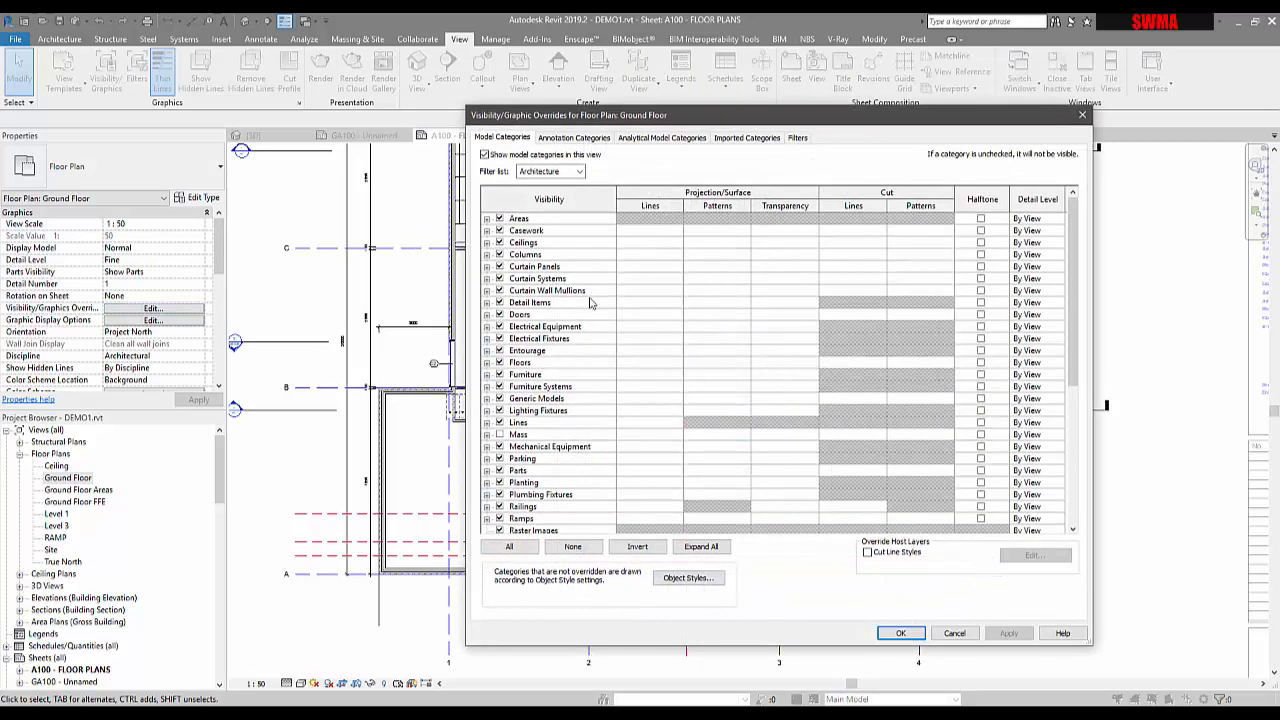
pyautogui.scroll(-4, 561, 300)
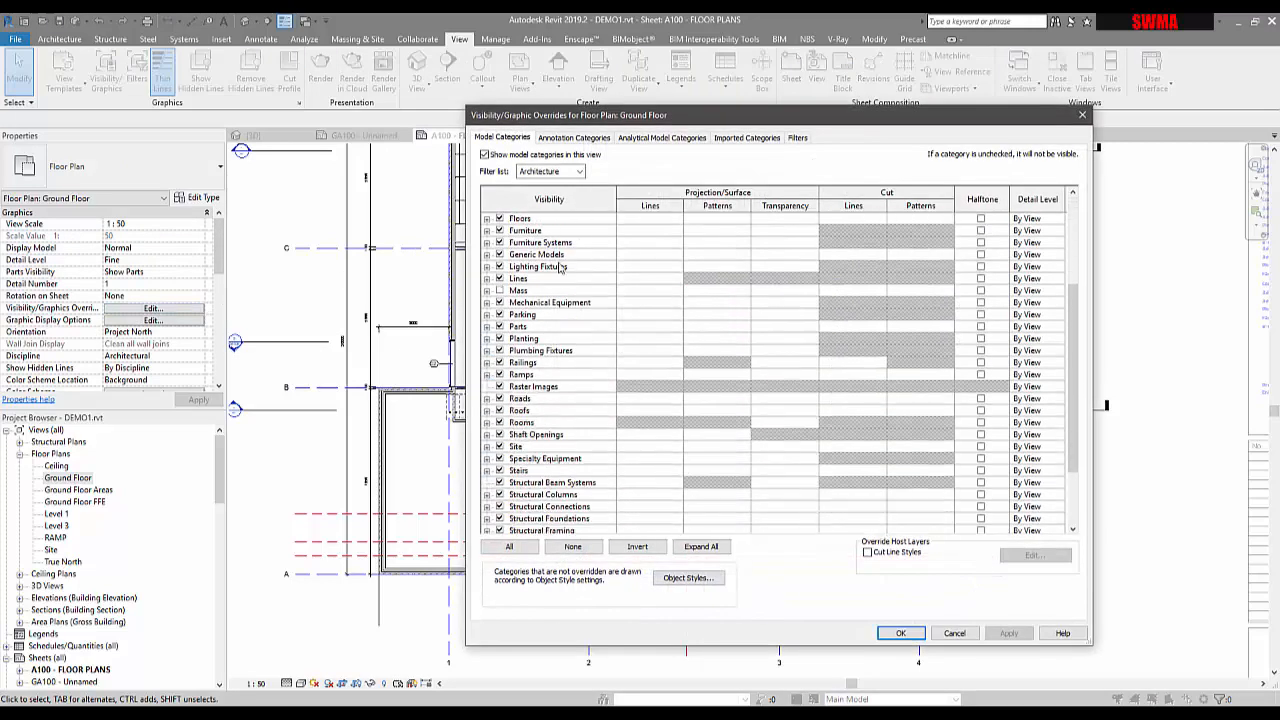
pyautogui.click(570, 138)
pyautogui.click(680, 138)
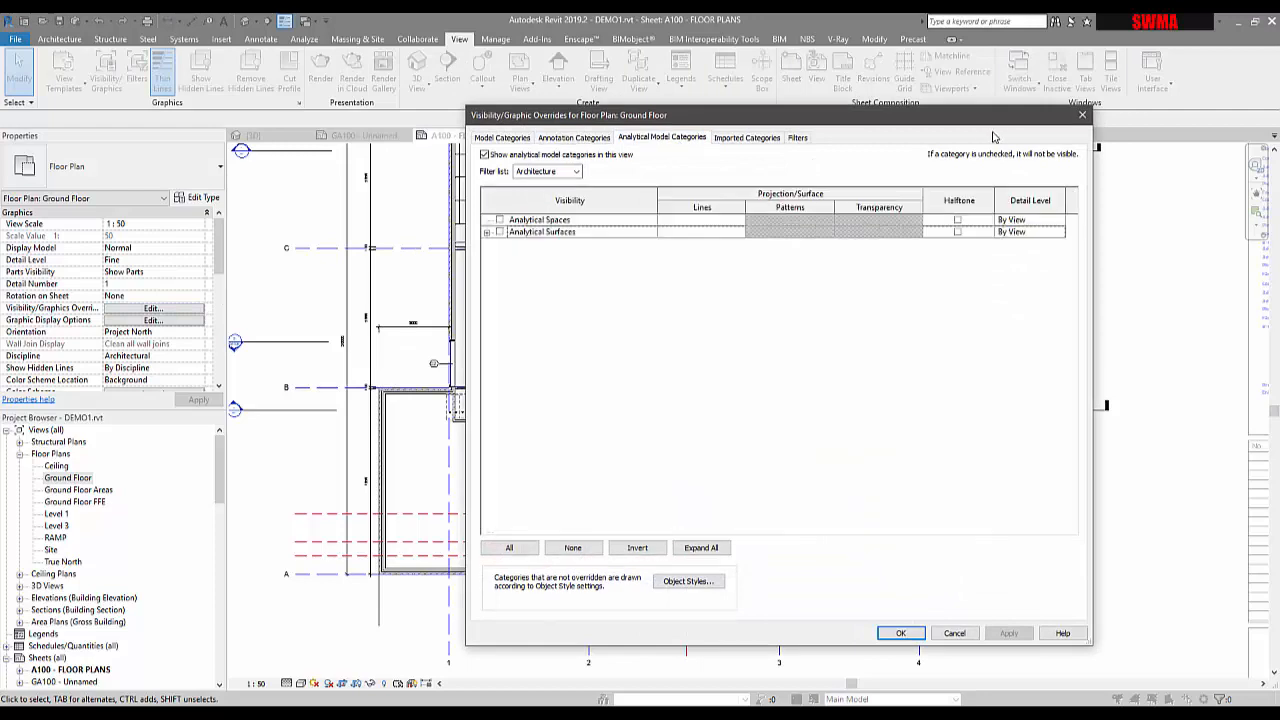
pyautogui.click(1082, 114)
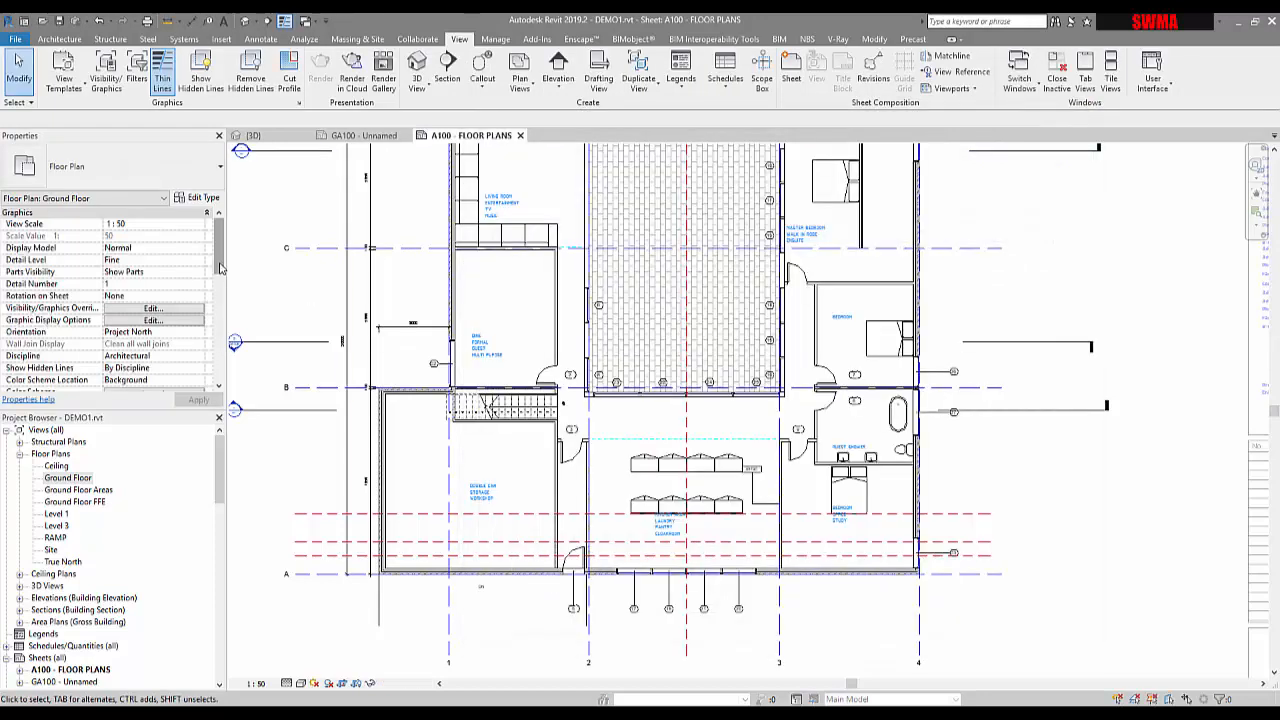
# - Apply the Architectural Plan view template to the Ground Floor view
pyautogui.scroll(-5, 203, 310)
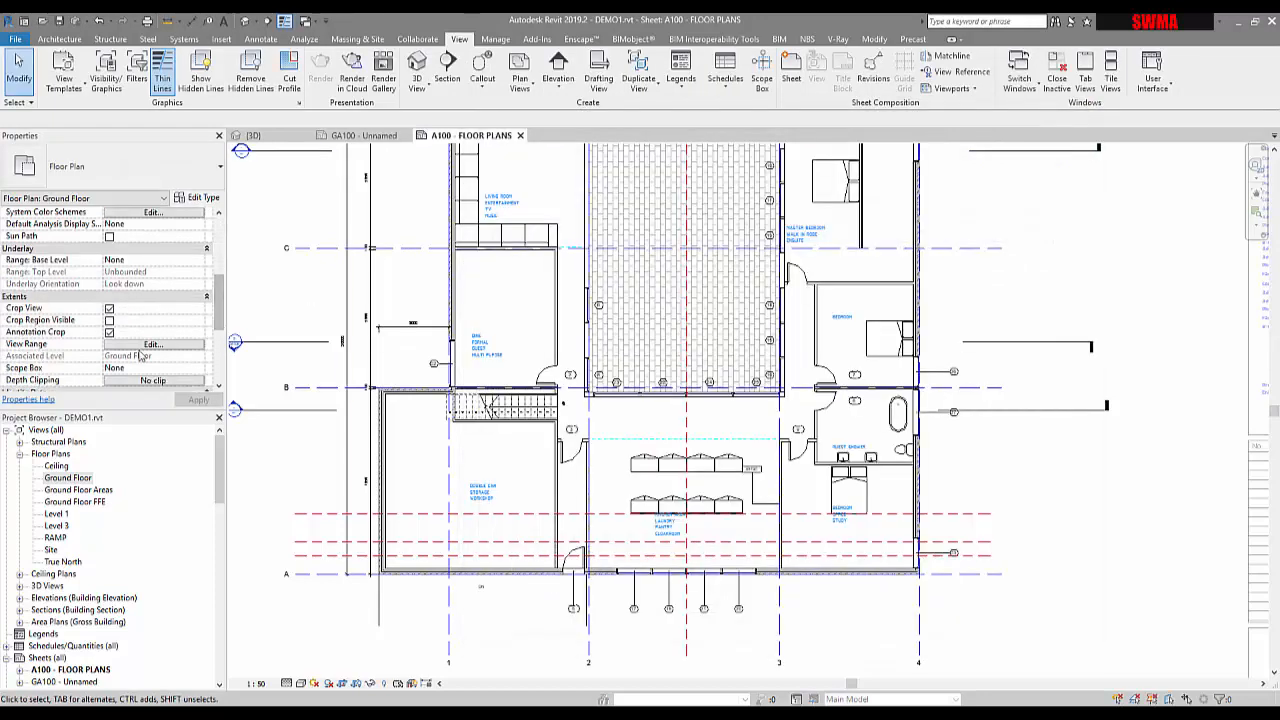
pyautogui.scroll(-3, 140, 378)
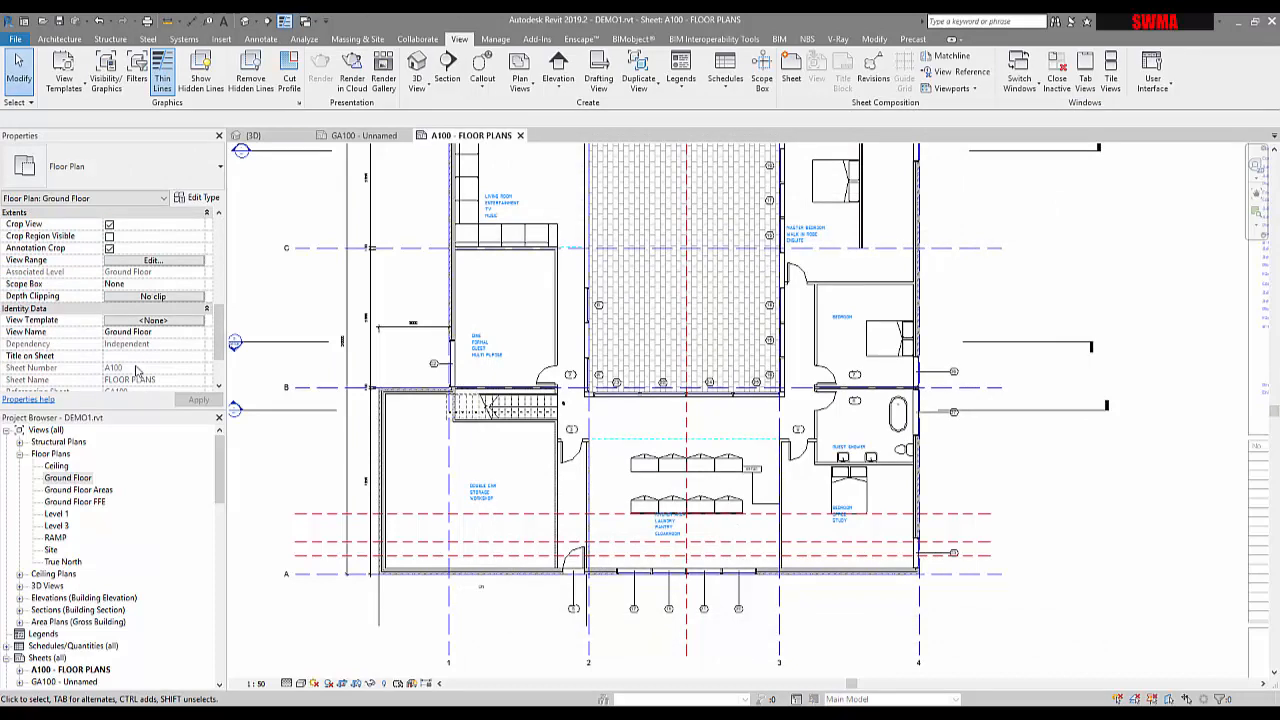
pyautogui.click(152, 320)
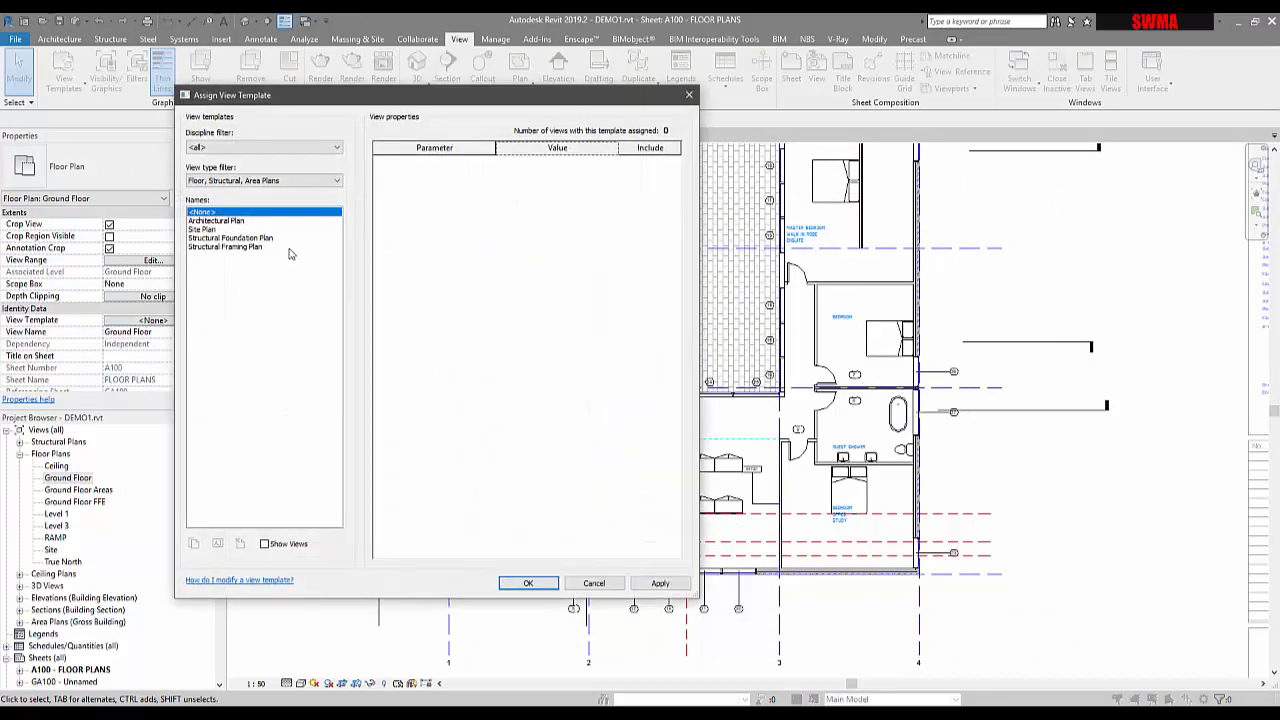
pyautogui.moveTo(333, 103); pyautogui.dragTo(450, 113)
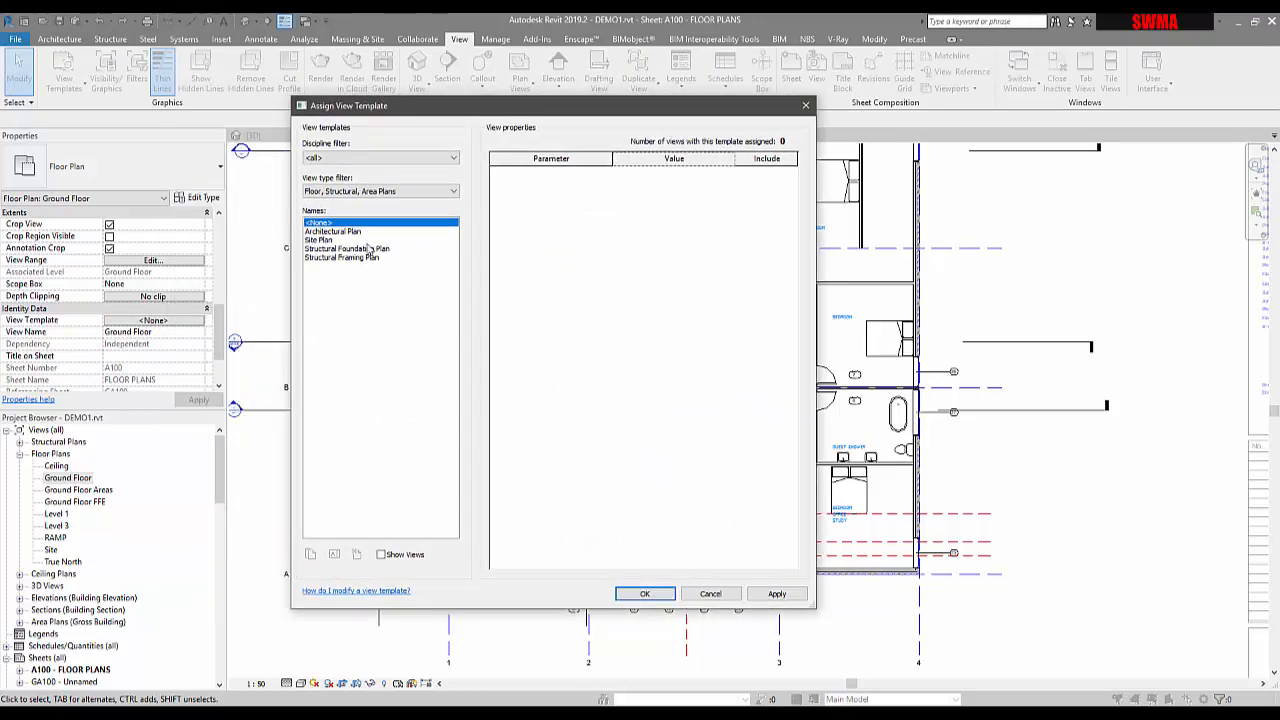
pyautogui.click(338, 233)
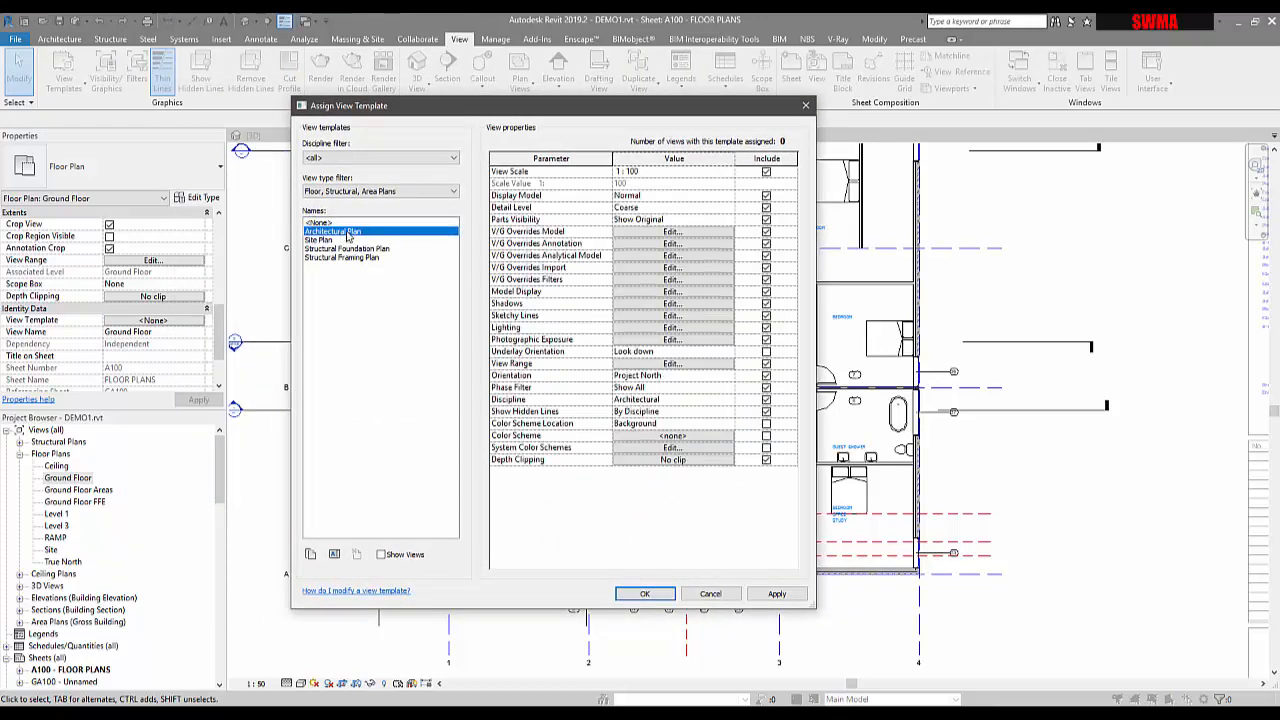
pyautogui.click(777, 594)
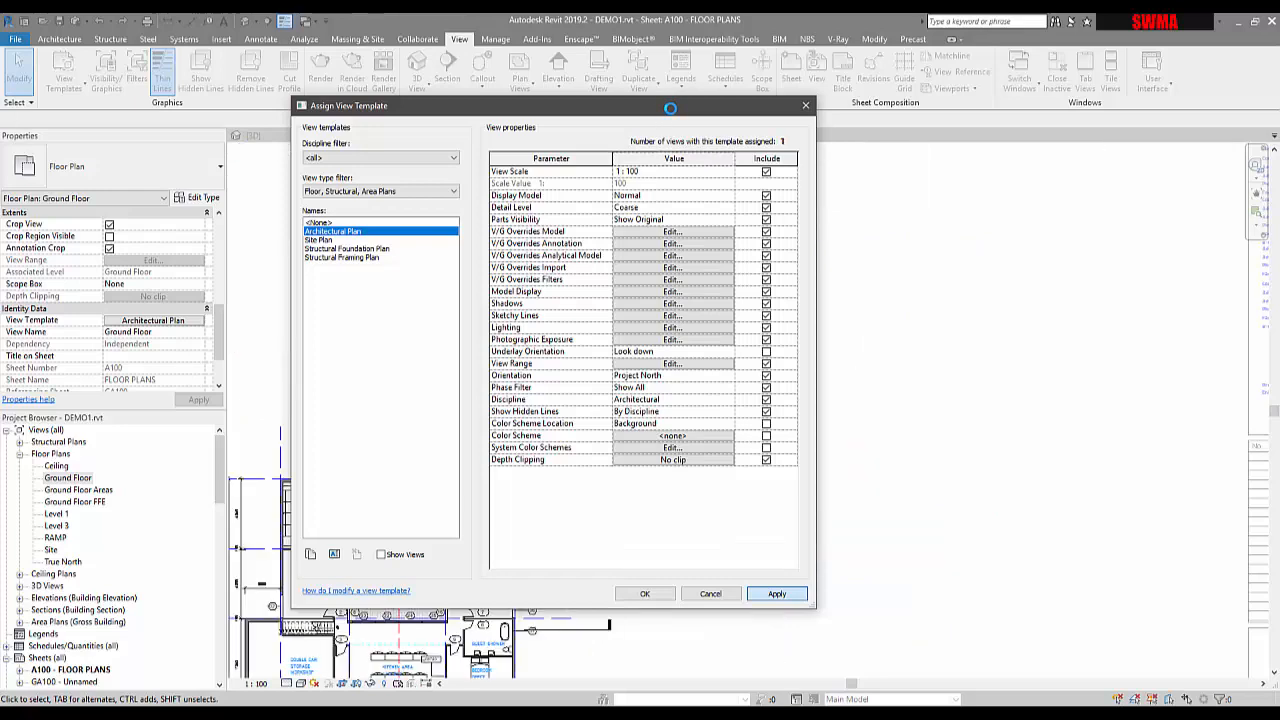
# - Set the Architectural Plan template's view scale to 1:50 and apply it to the Ground Floor view
pyautogui.moveTo(670, 107); pyautogui.dragTo(972, 131)
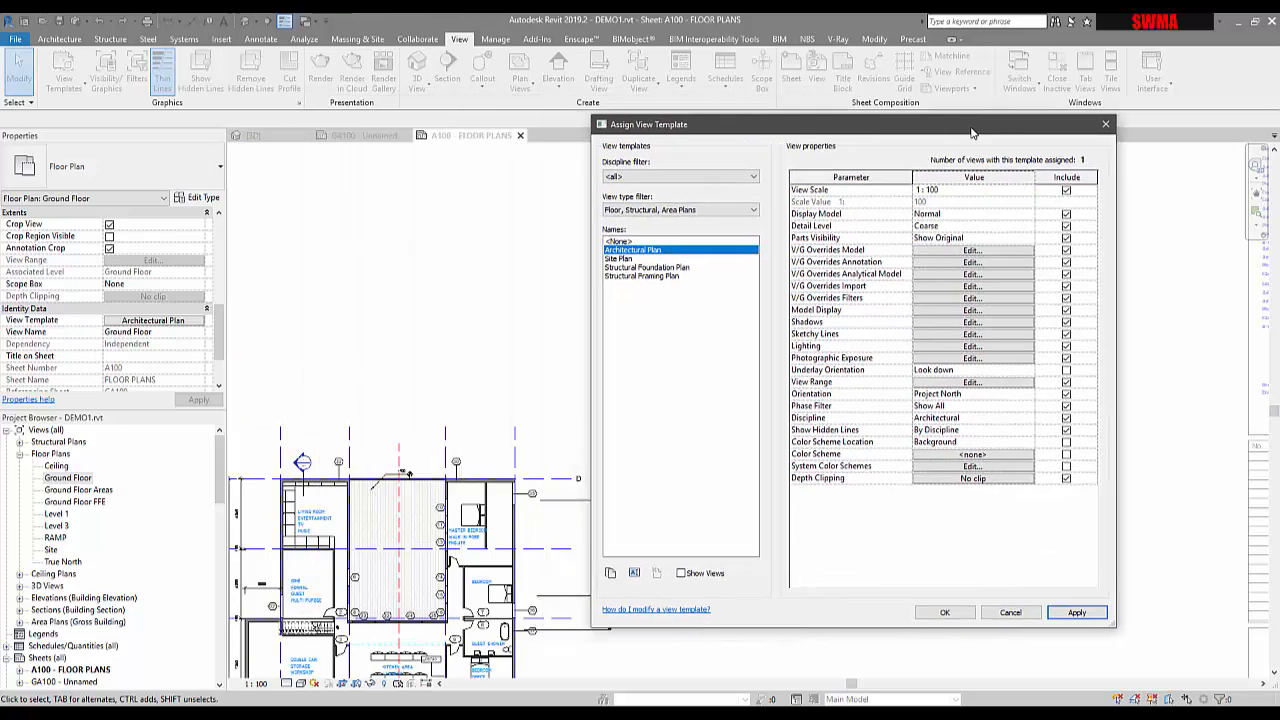
pyautogui.click(1006, 190)
pyautogui.click(944, 202)
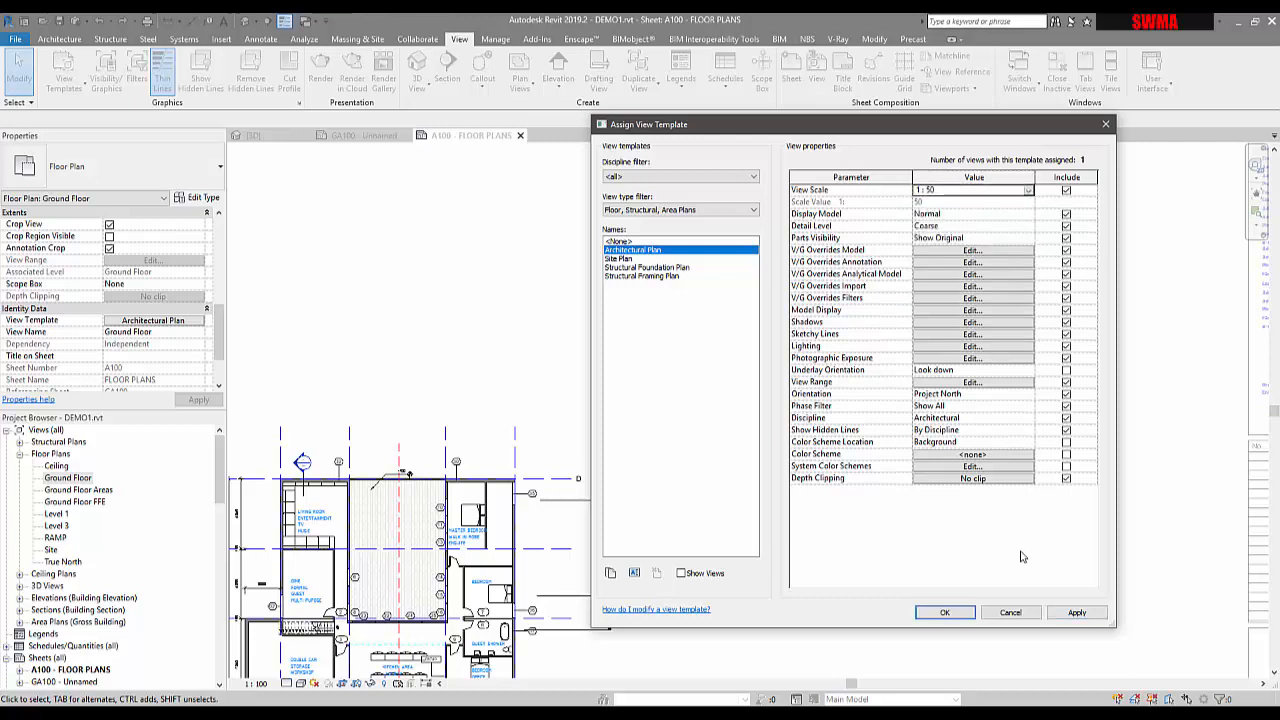
pyautogui.click(1077, 613)
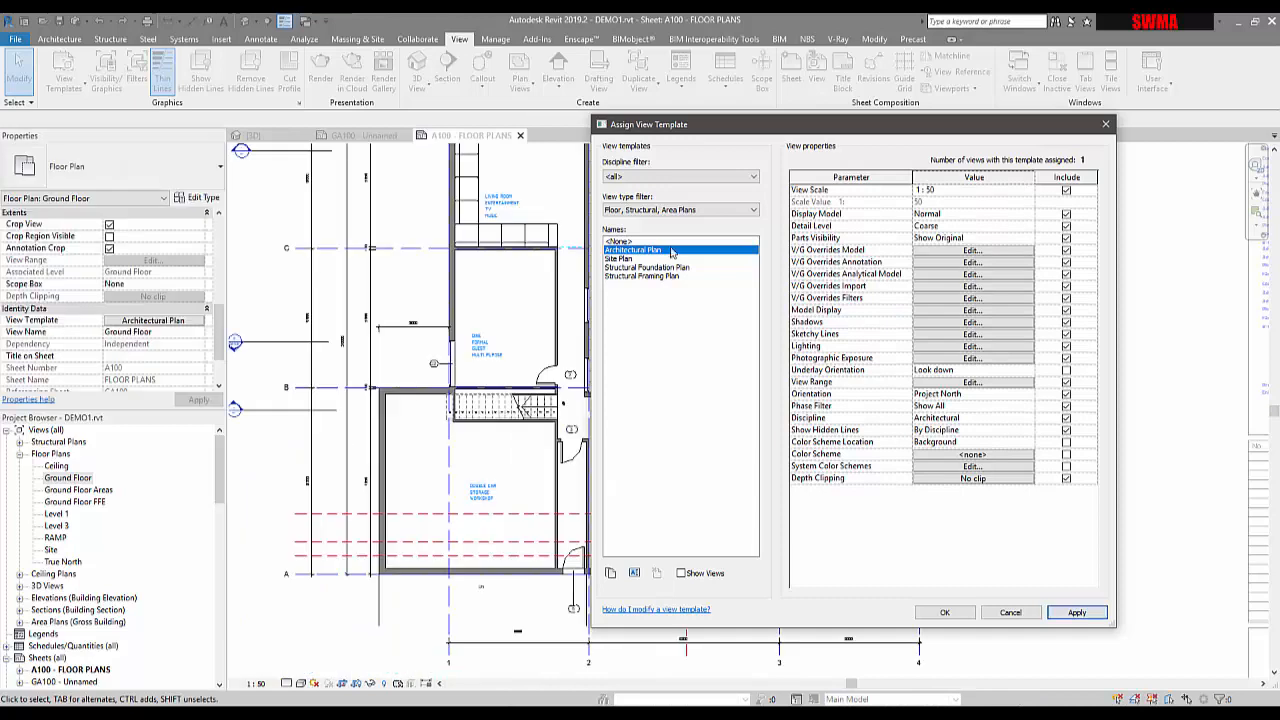
# - Set the Architectural Plan template's detail level to Medium and apply it to the view
pyautogui.moveTo(683, 130); pyautogui.dragTo(747, 142)
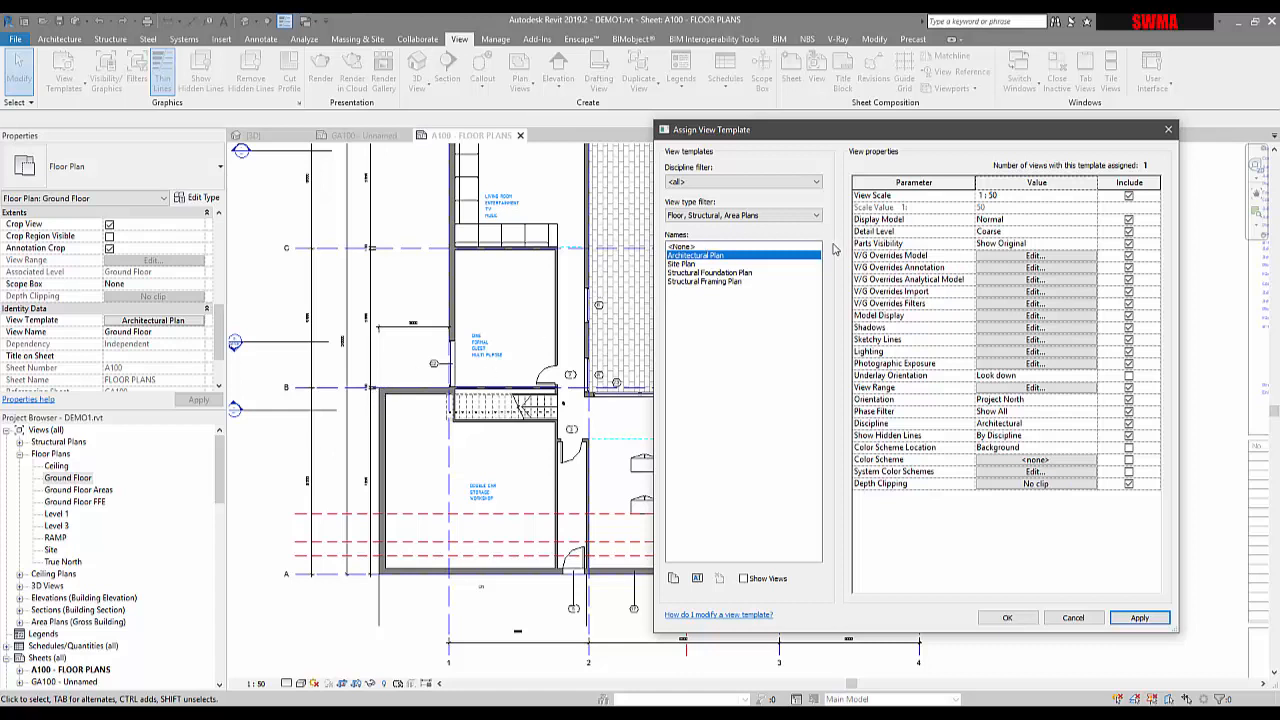
pyautogui.click(1089, 220)
pyautogui.click(1108, 222)
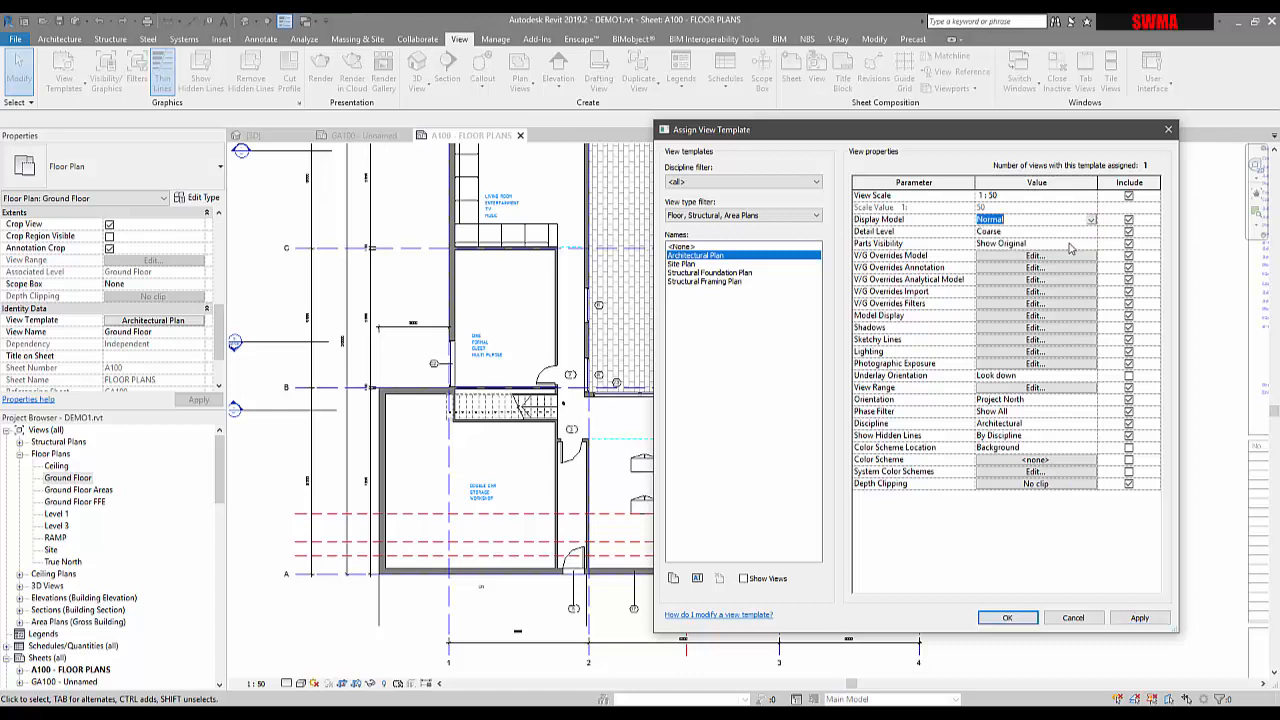
pyautogui.click(1090, 232)
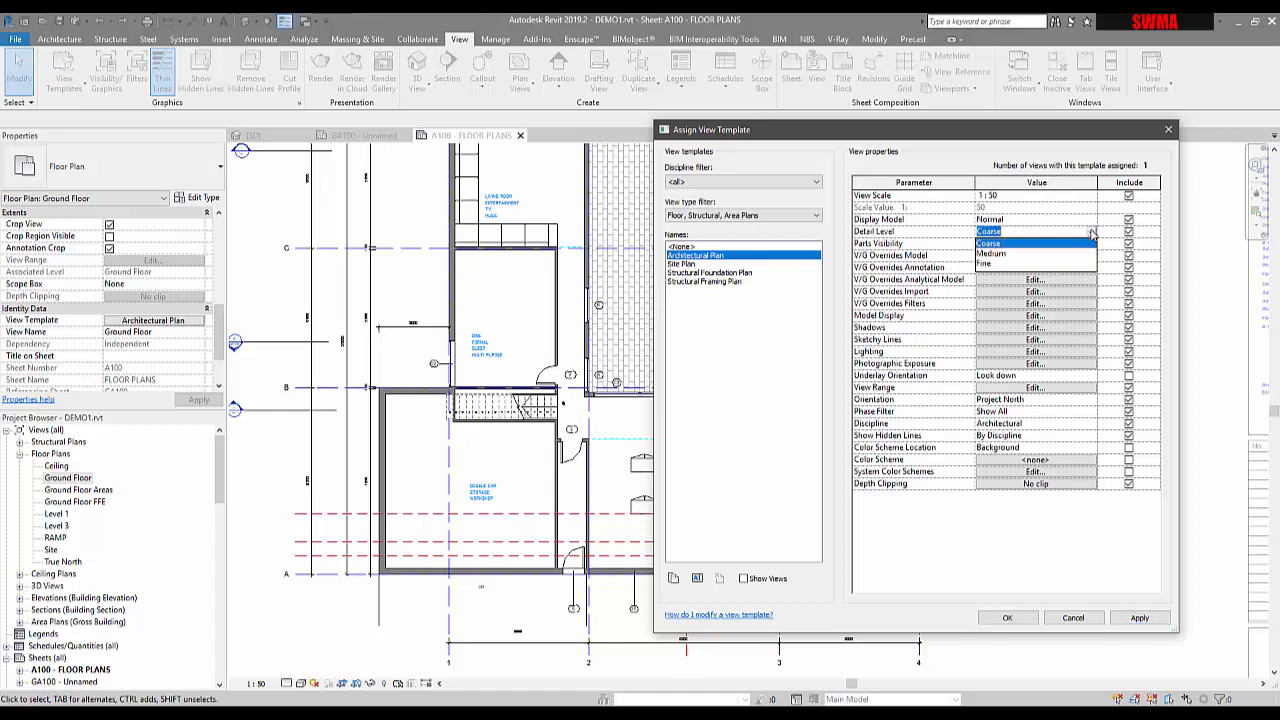
pyautogui.click(1010, 255)
pyautogui.click(1138, 618)
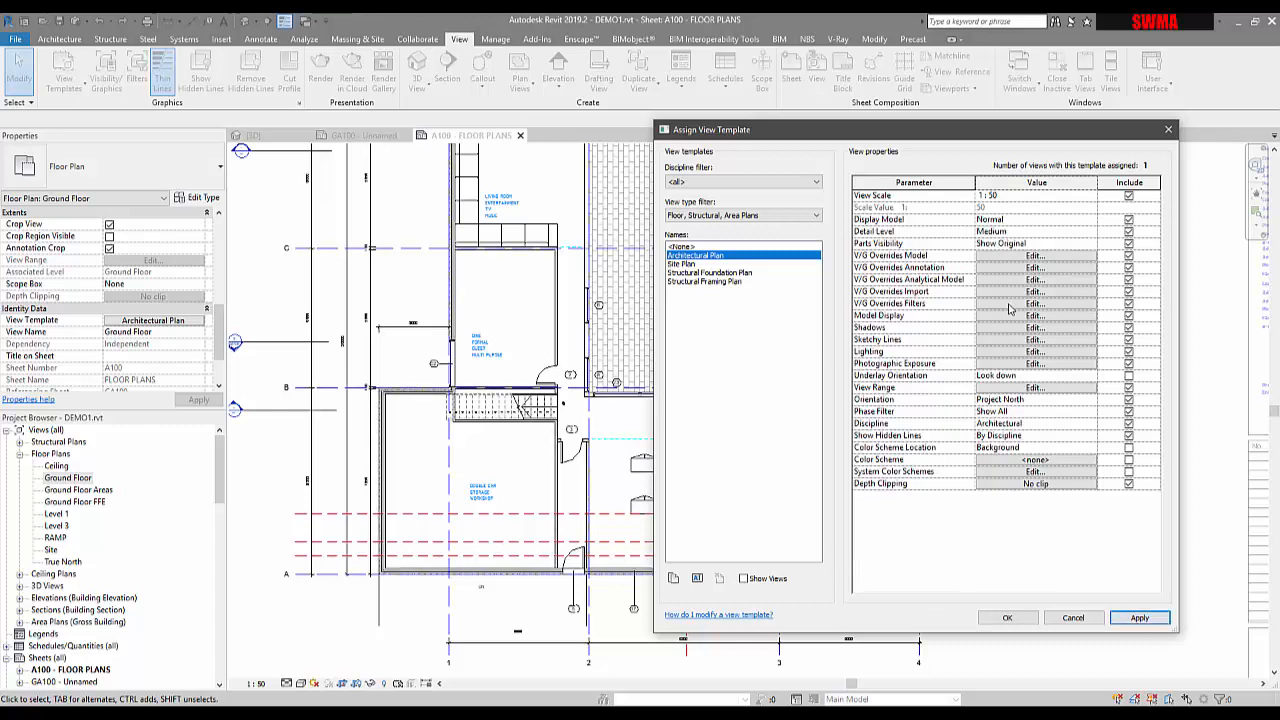
# - Set the Architectural Plan template's detail level to Fine and apply it to the view
pyautogui.click(1095, 232)
pyautogui.click(1091, 232)
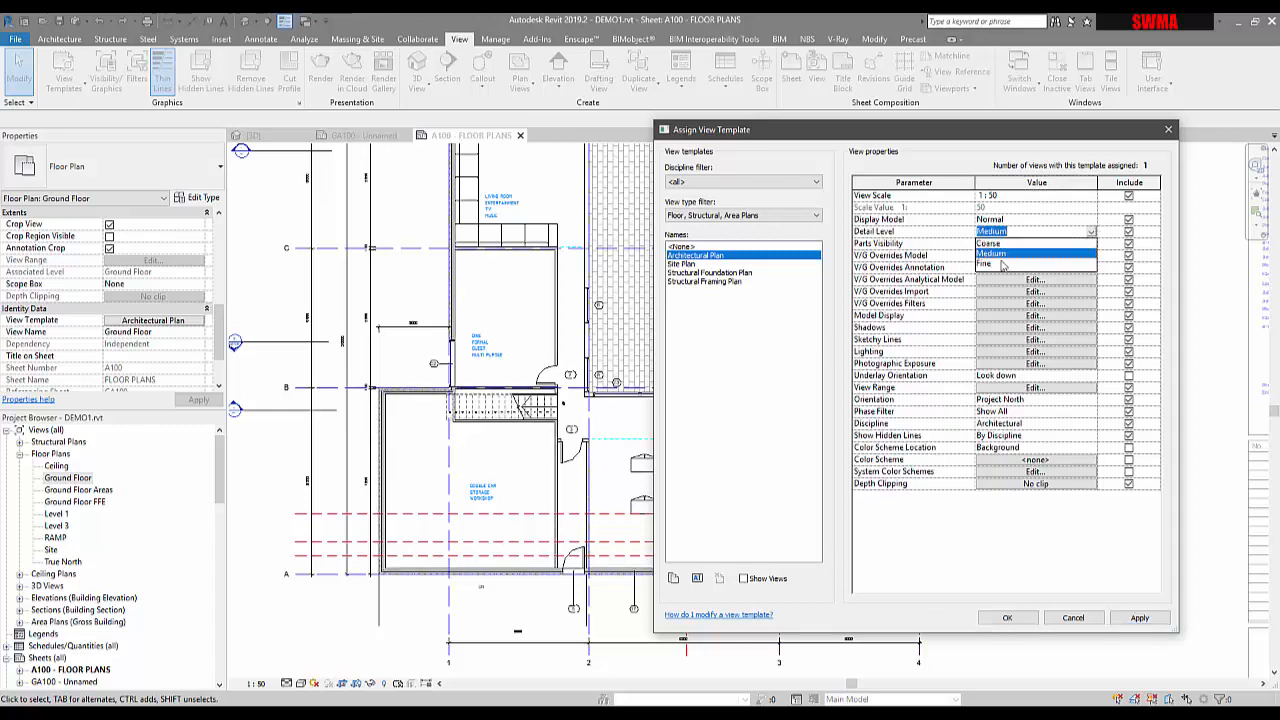
pyautogui.click(1003, 265)
pyautogui.click(1133, 618)
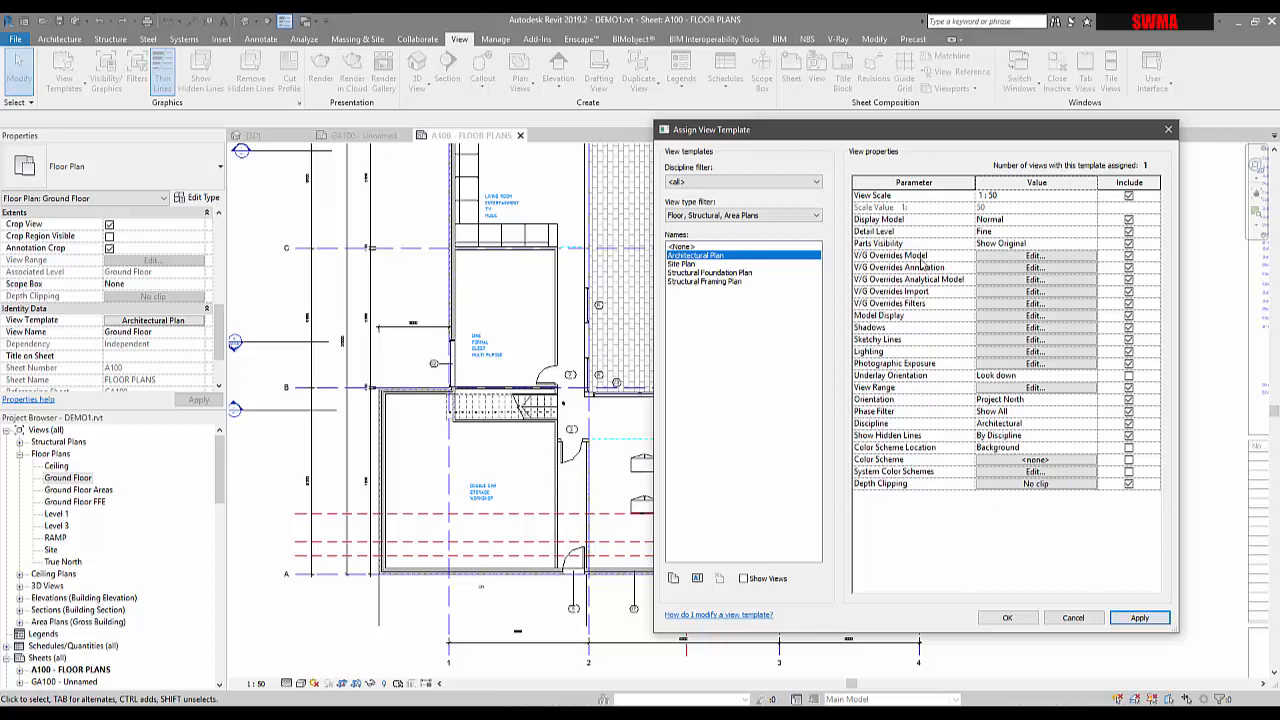
# - Set the Architectural Plan template's Parts Visibility to Show Both
pyautogui.click(1092, 246)
pyautogui.click(1092, 245)
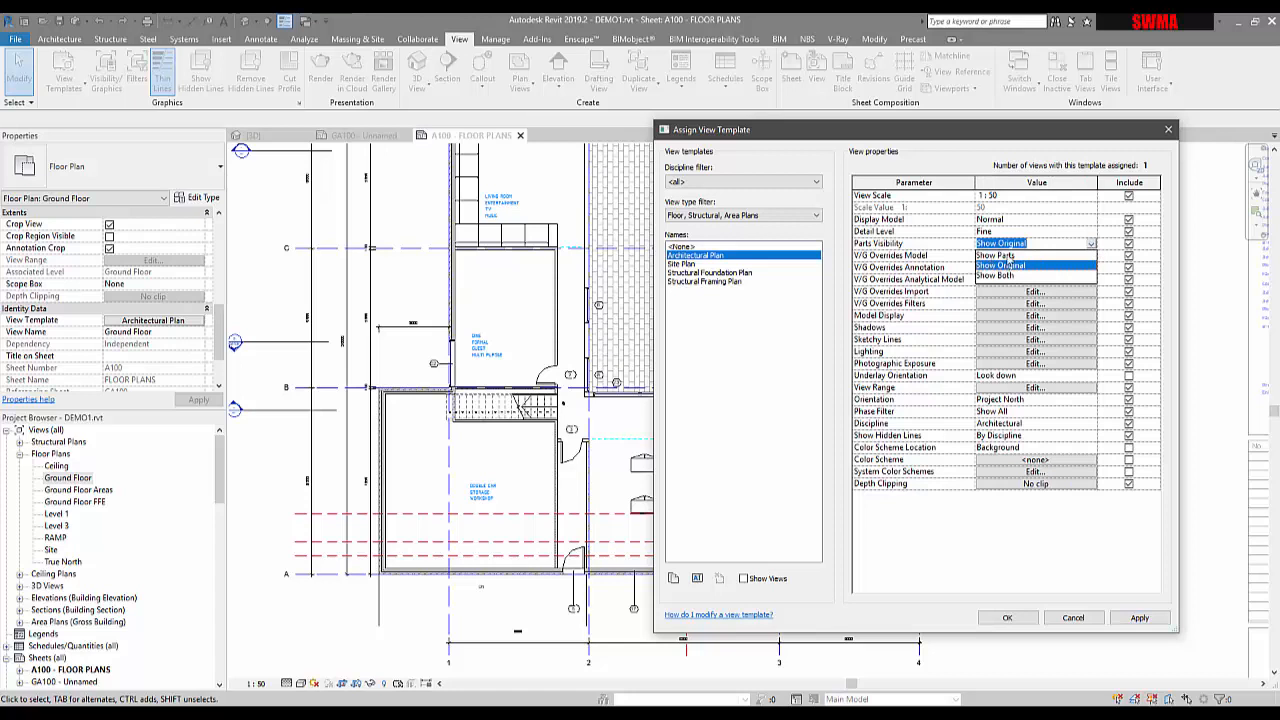
pyautogui.click(994, 275)
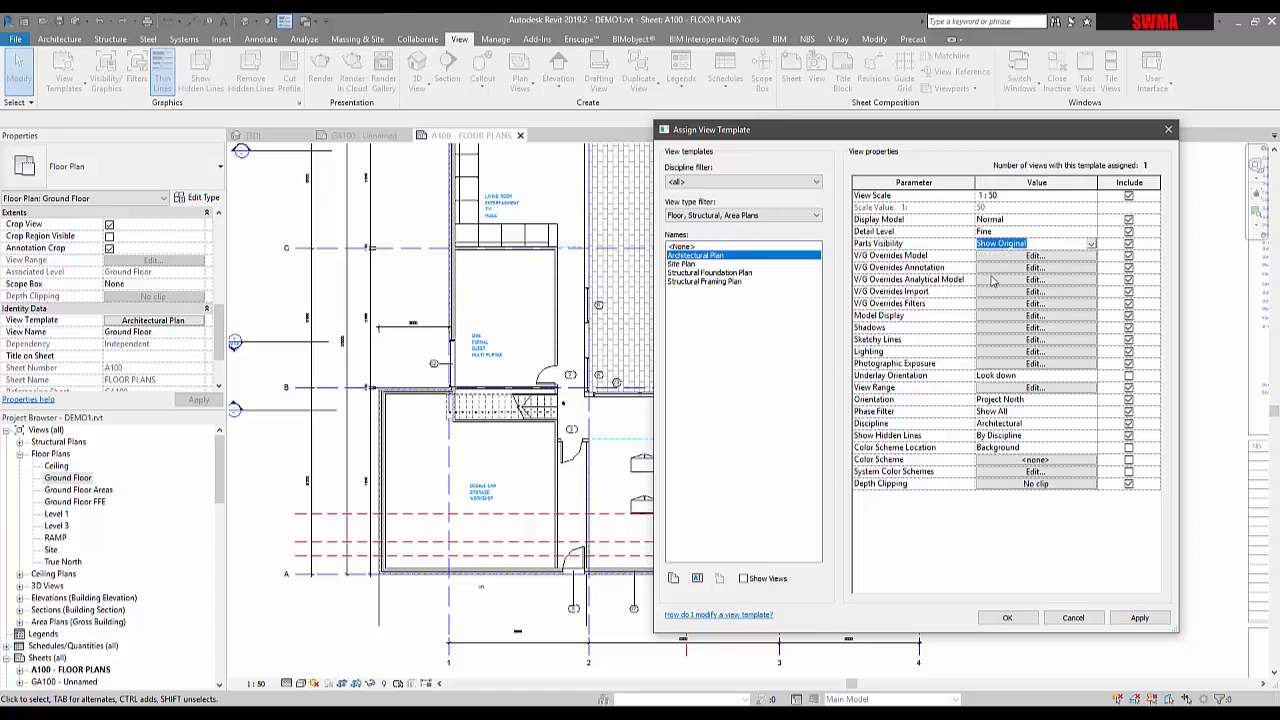
# - Try the halftone override on the Dimensions annotation category of the Architectural Plan template, apply it, and clear it again
pyautogui.click(1022, 260)
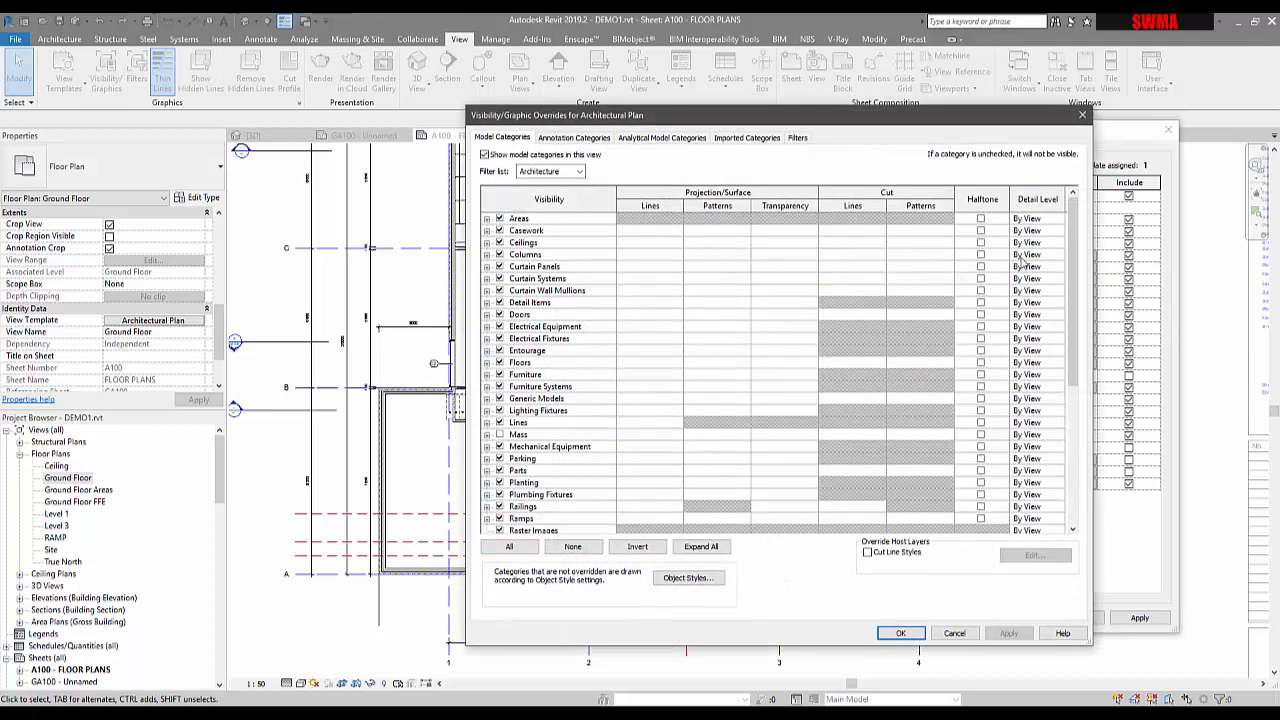
pyautogui.moveTo(784, 118); pyautogui.dragTo(857, 119)
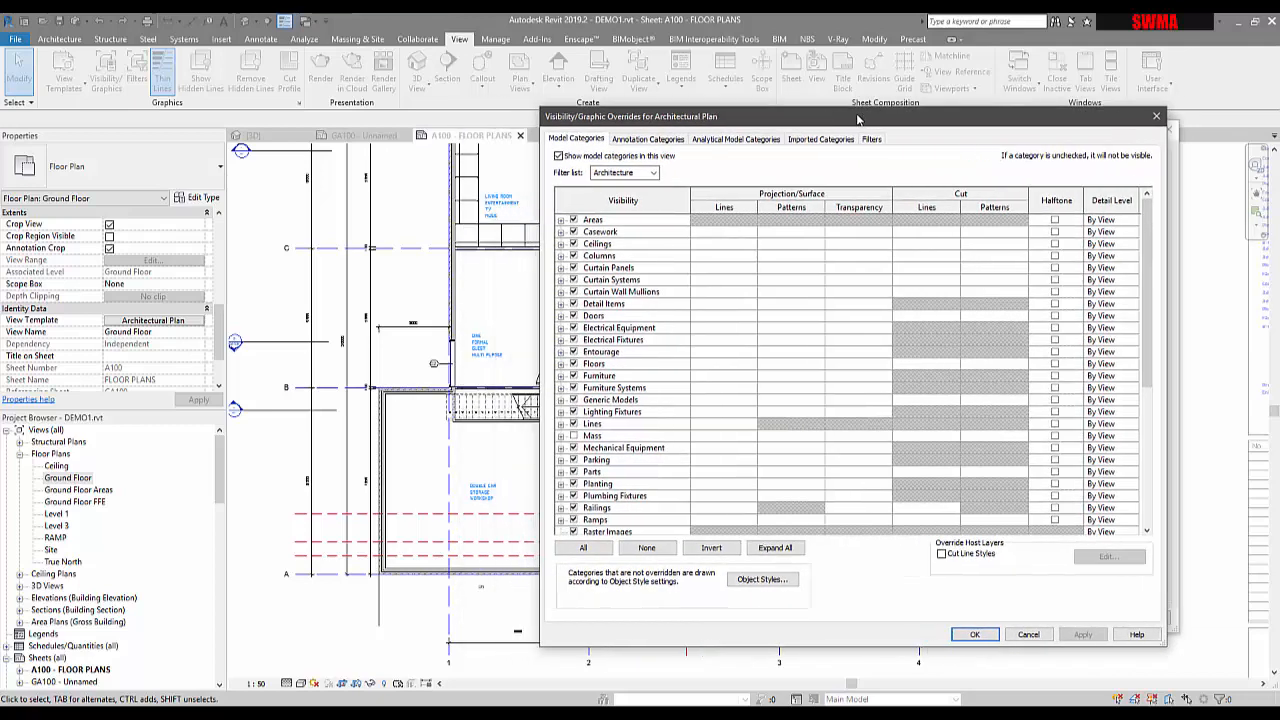
pyautogui.click(648, 139)
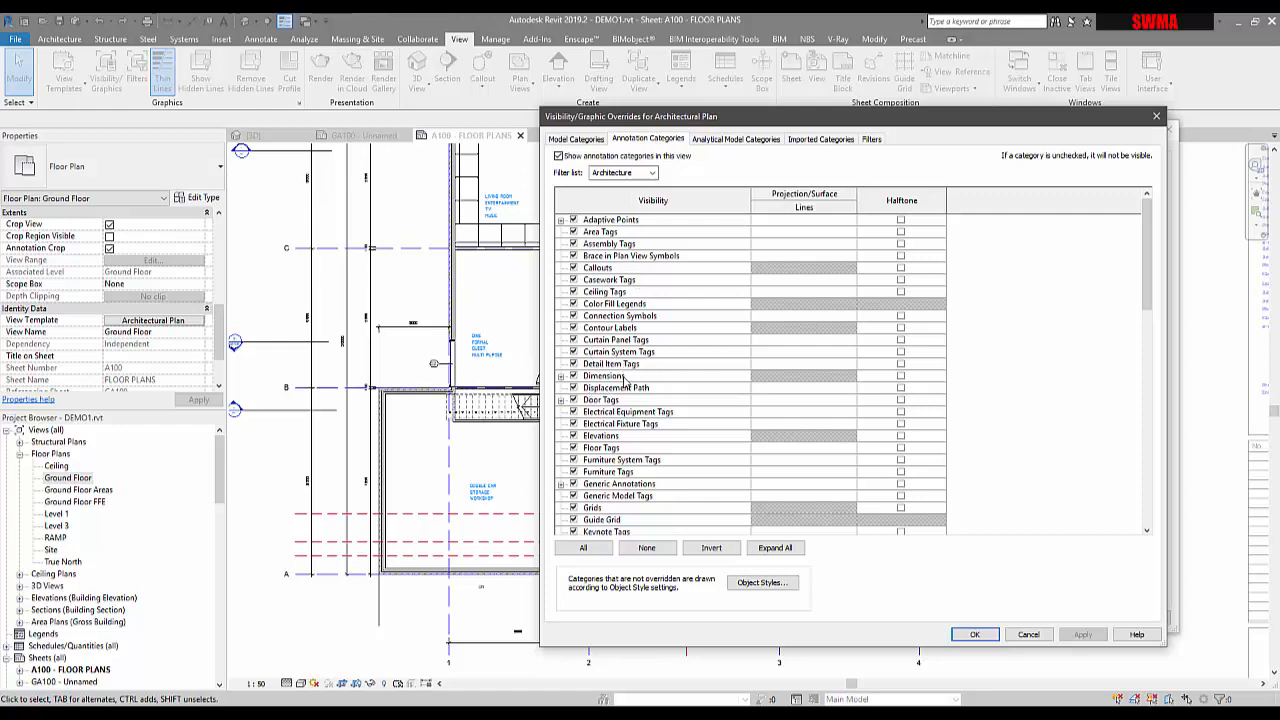
pyautogui.click(562, 377)
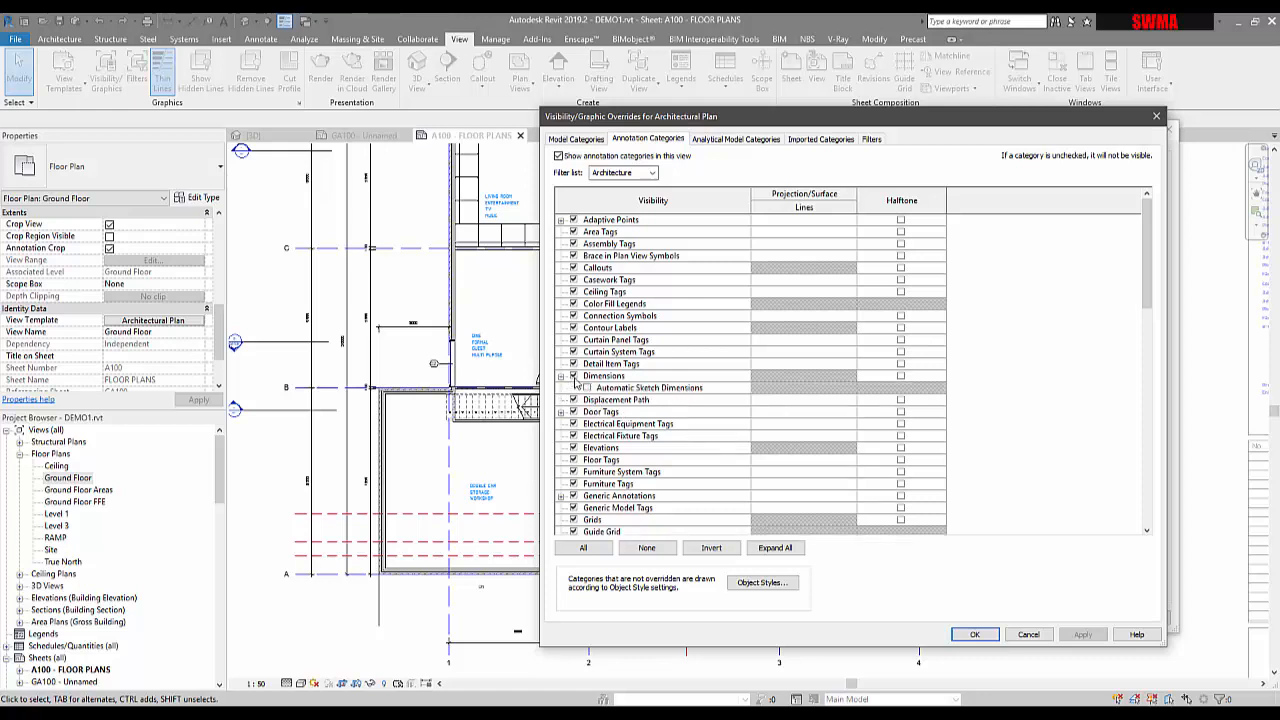
pyautogui.click(606, 377)
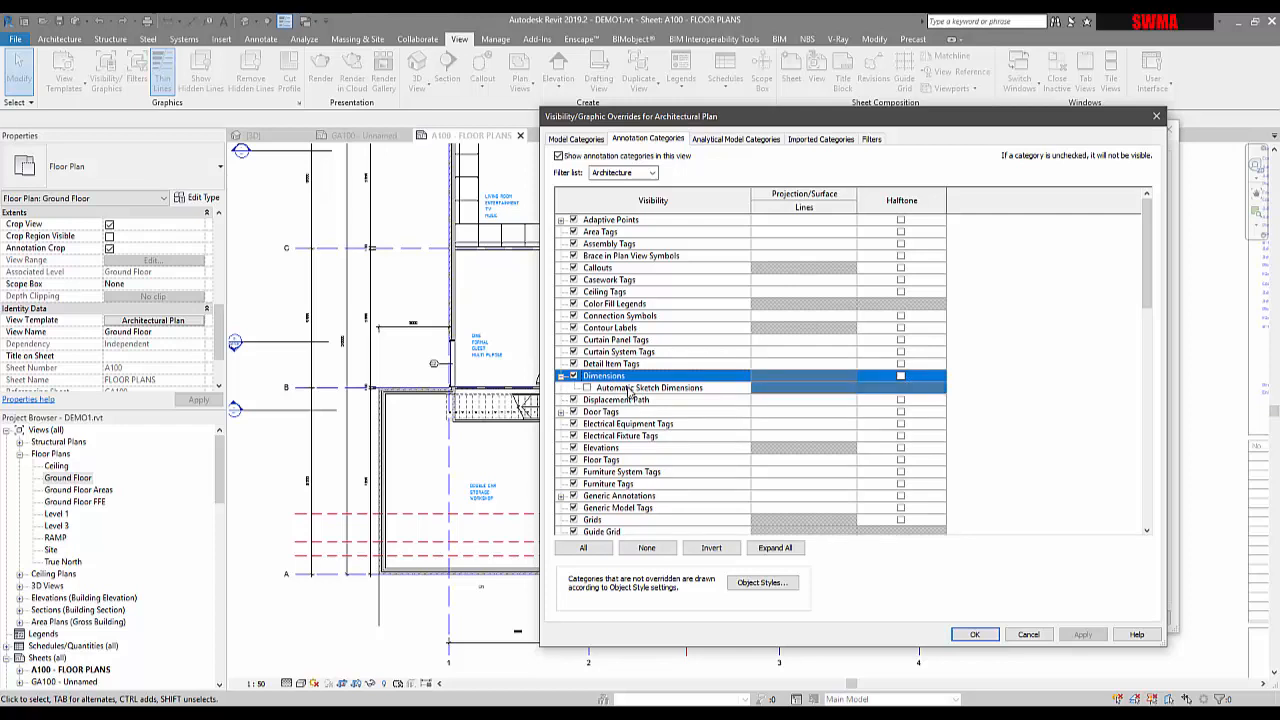
pyautogui.click(626, 389)
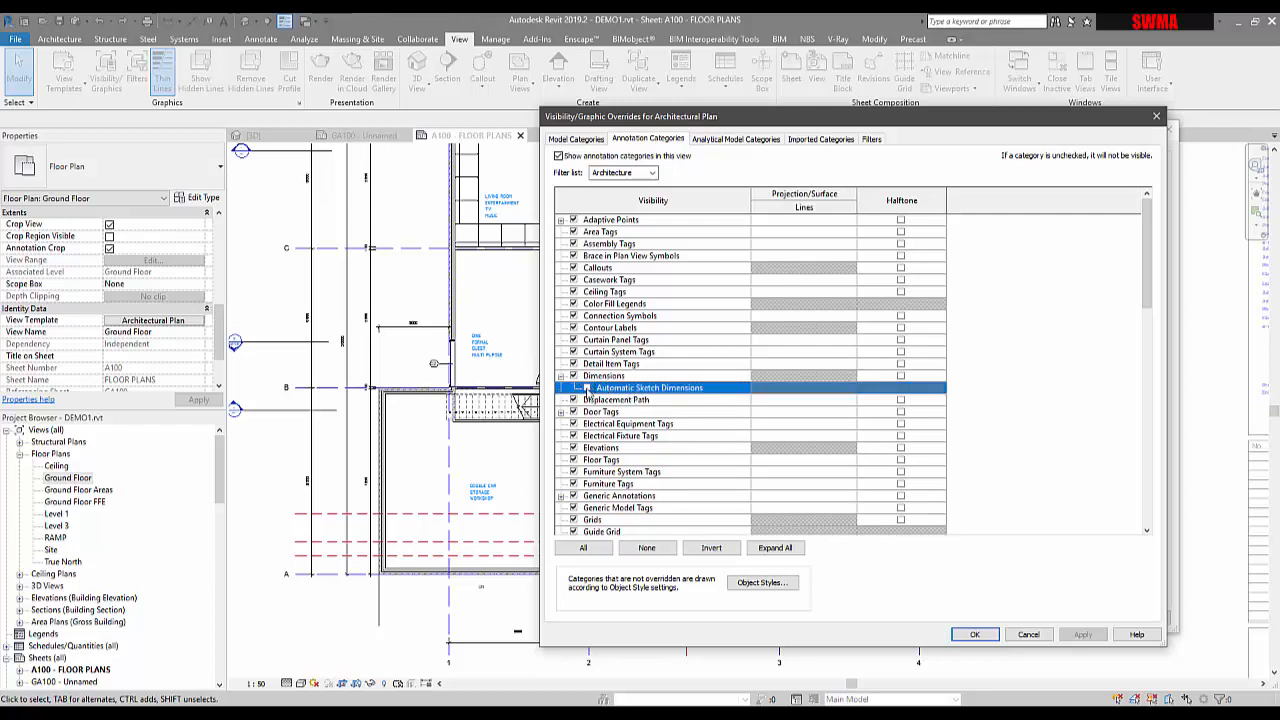
pyautogui.click(590, 377)
pyautogui.click(901, 376)
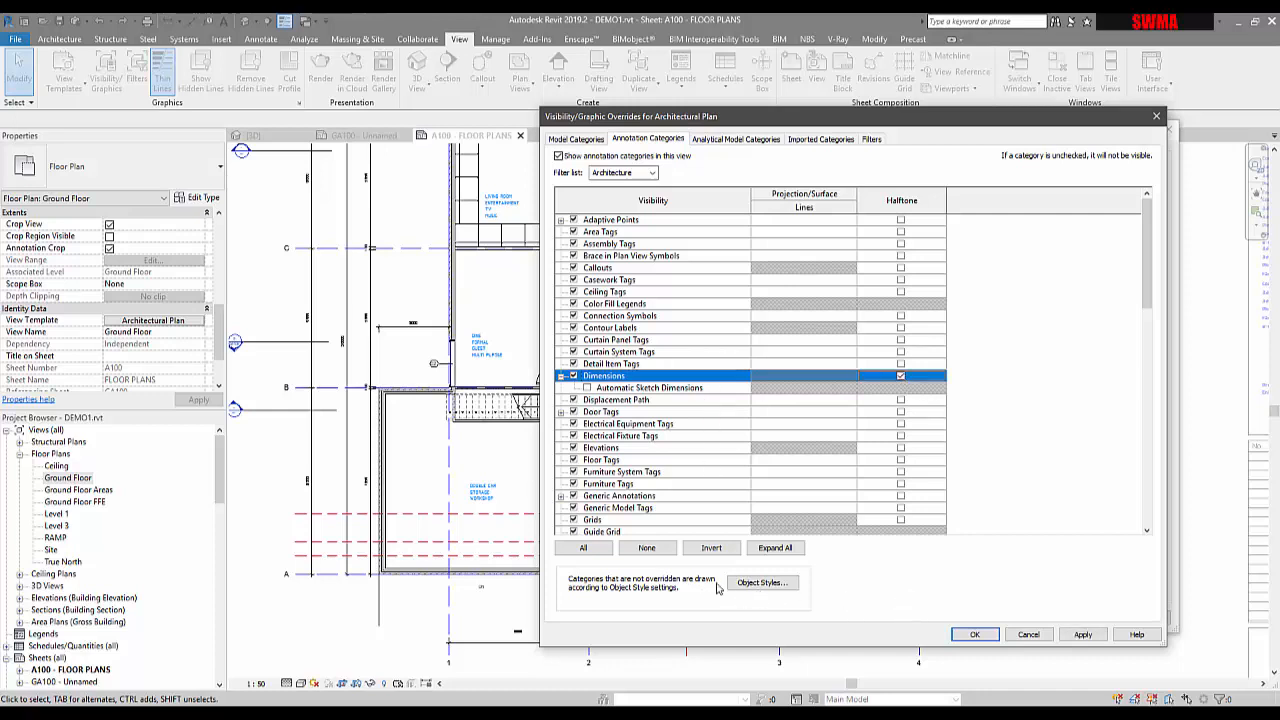
pyautogui.click(1083, 634)
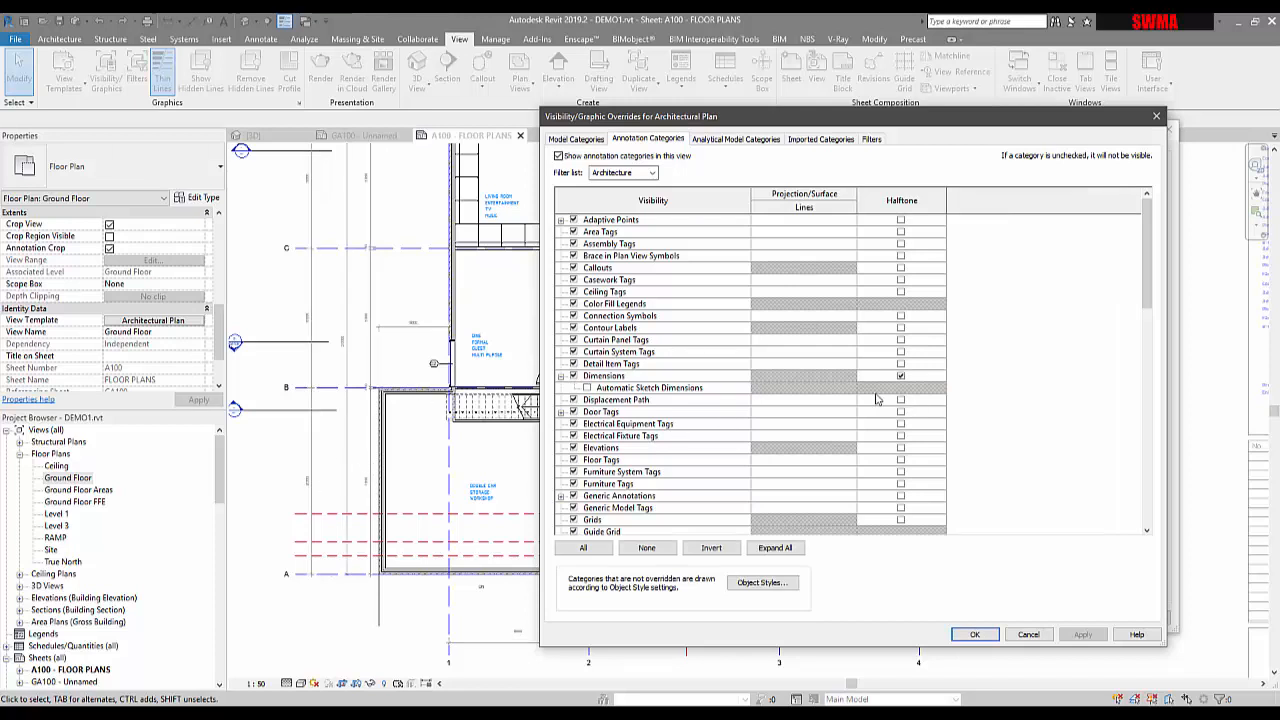
pyautogui.click(901, 376)
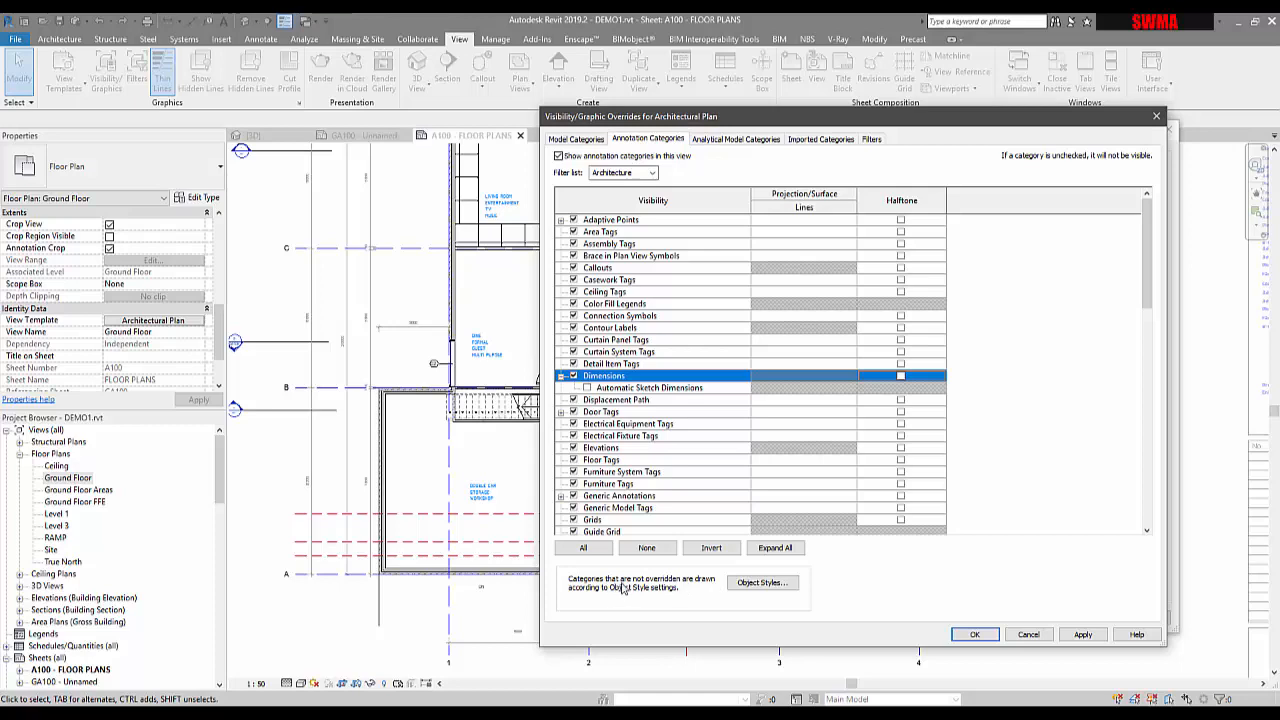
# - Look through the annotation object styles for a dimension line colour setting, and cancel out of the template settings
pyautogui.click(760, 583)
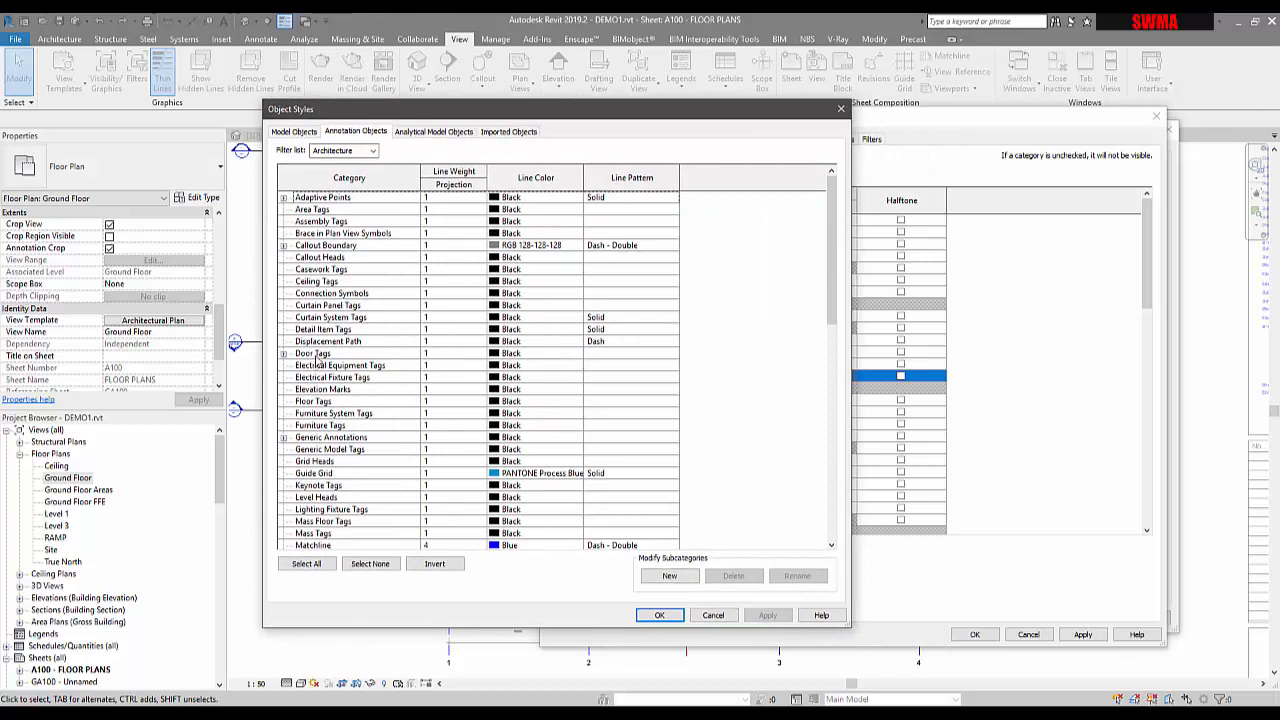
pyautogui.click(321, 341)
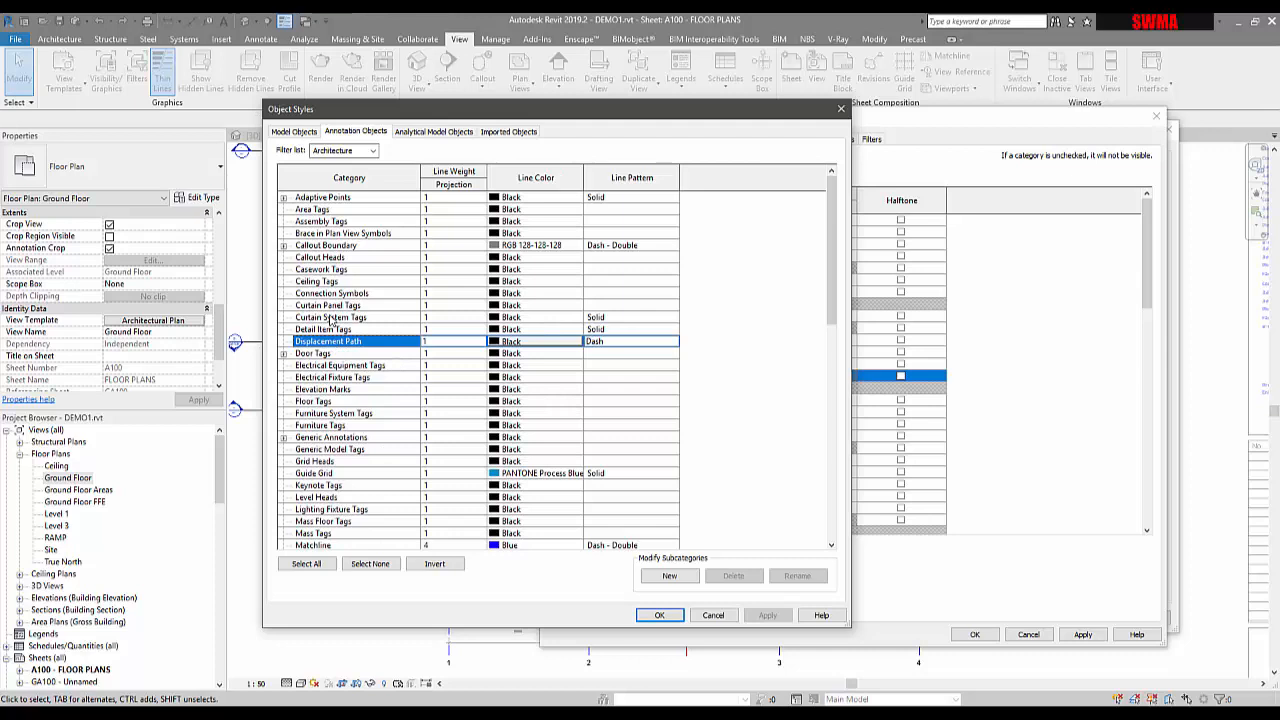
pyautogui.scroll(-7, 330, 320)
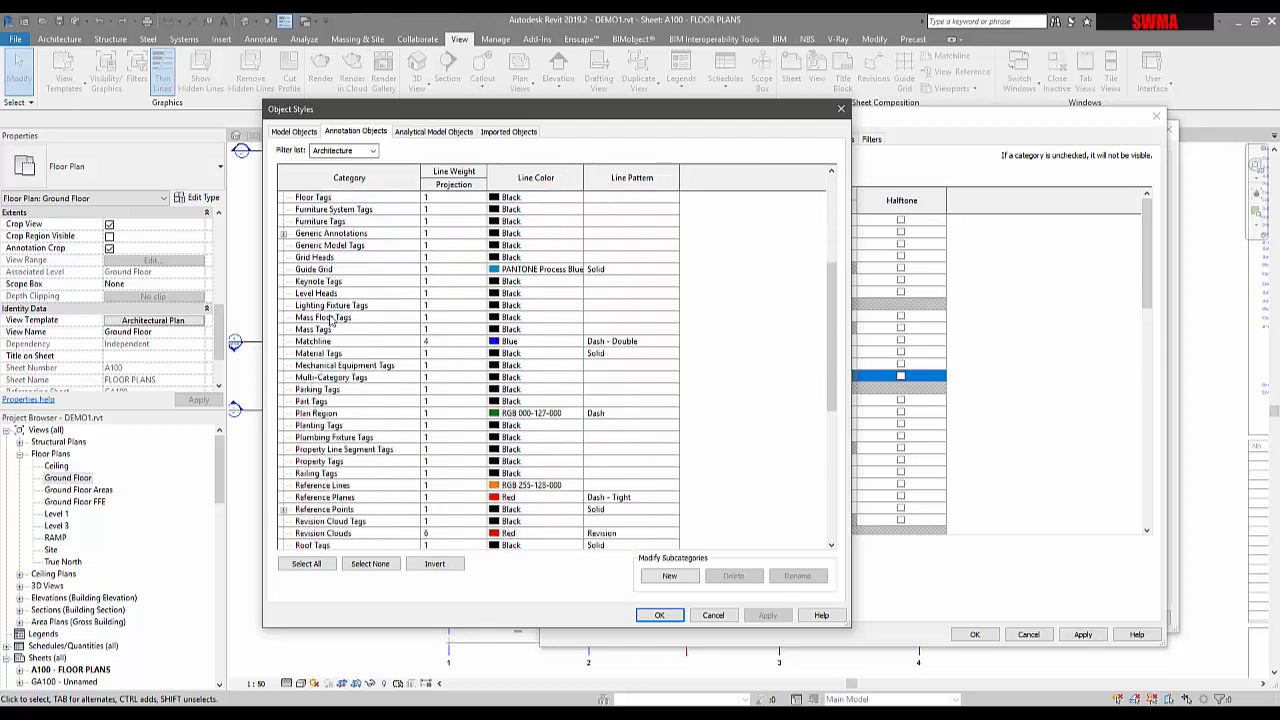
pyautogui.scroll(-5, 330, 320)
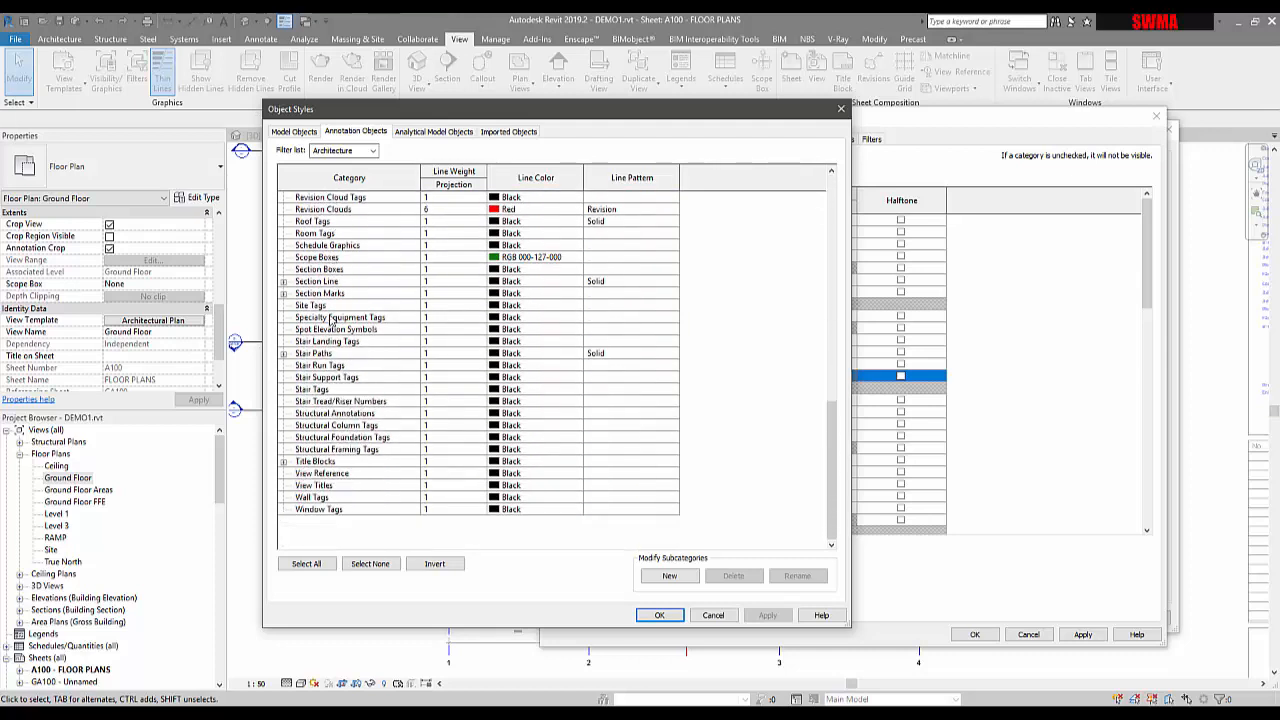
pyautogui.scroll(4, 330, 320)
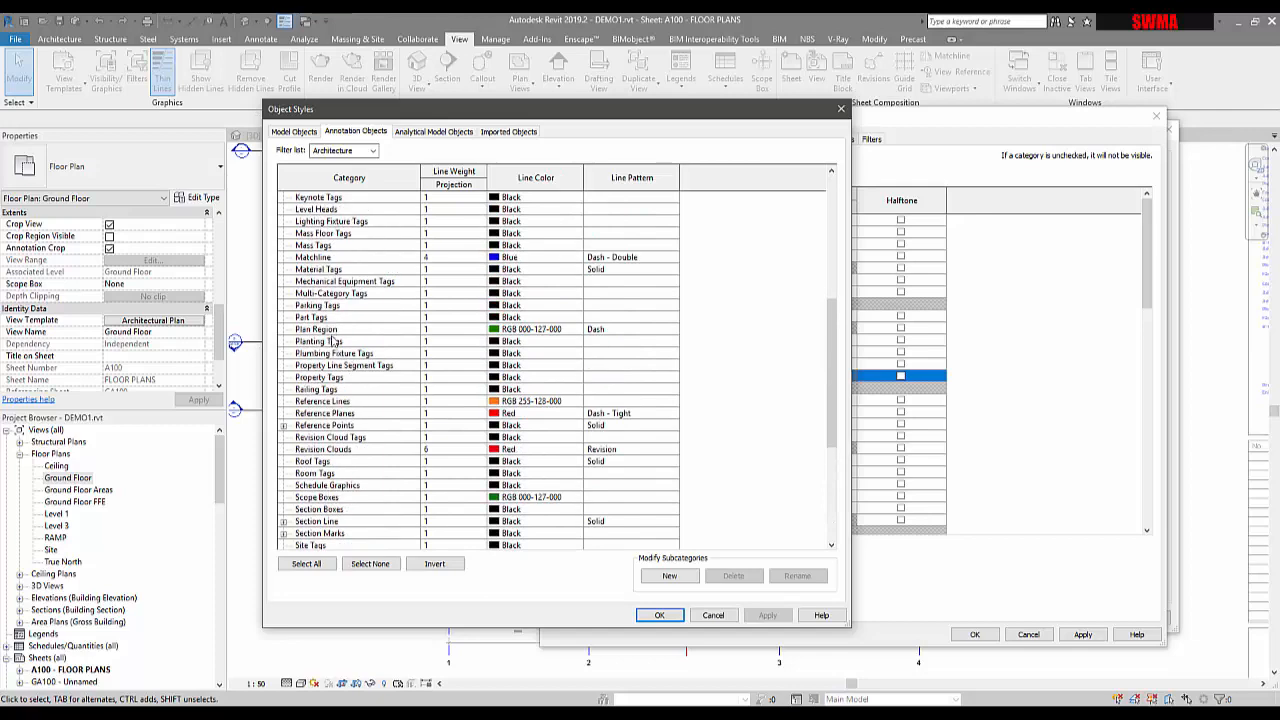
pyautogui.click(713, 615)
pyautogui.click(1032, 634)
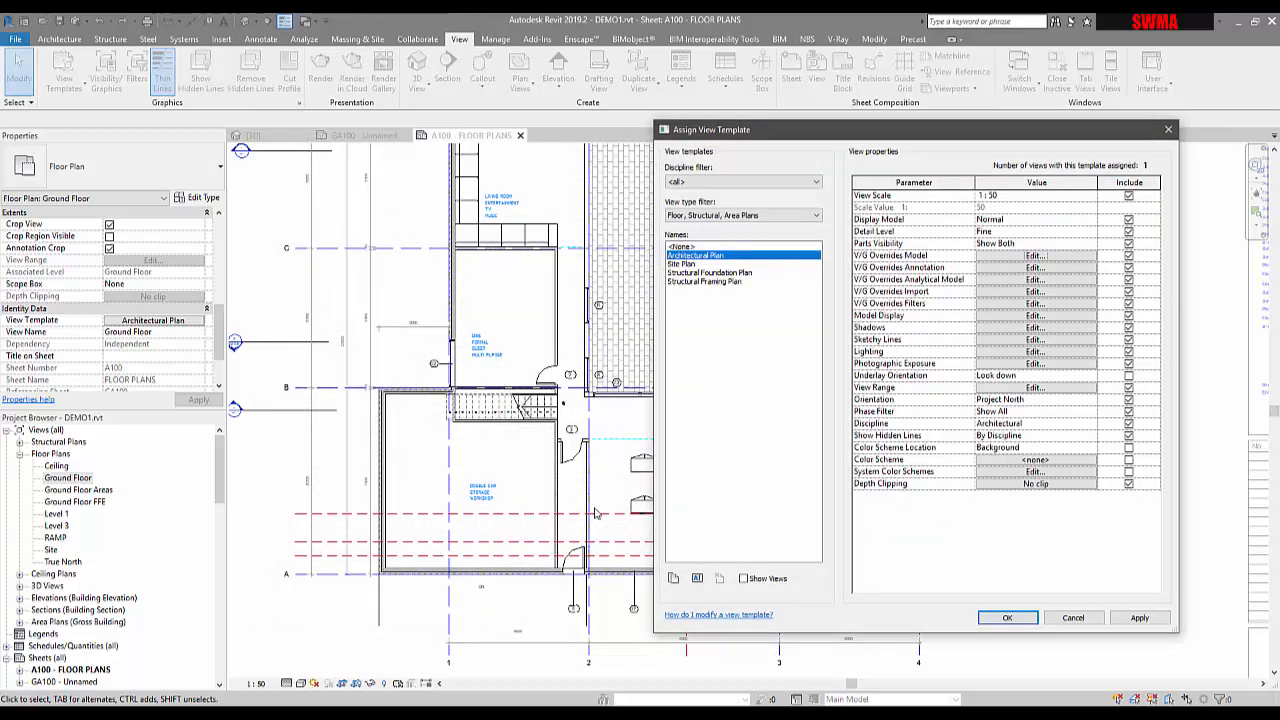
pyautogui.click(1075, 617)
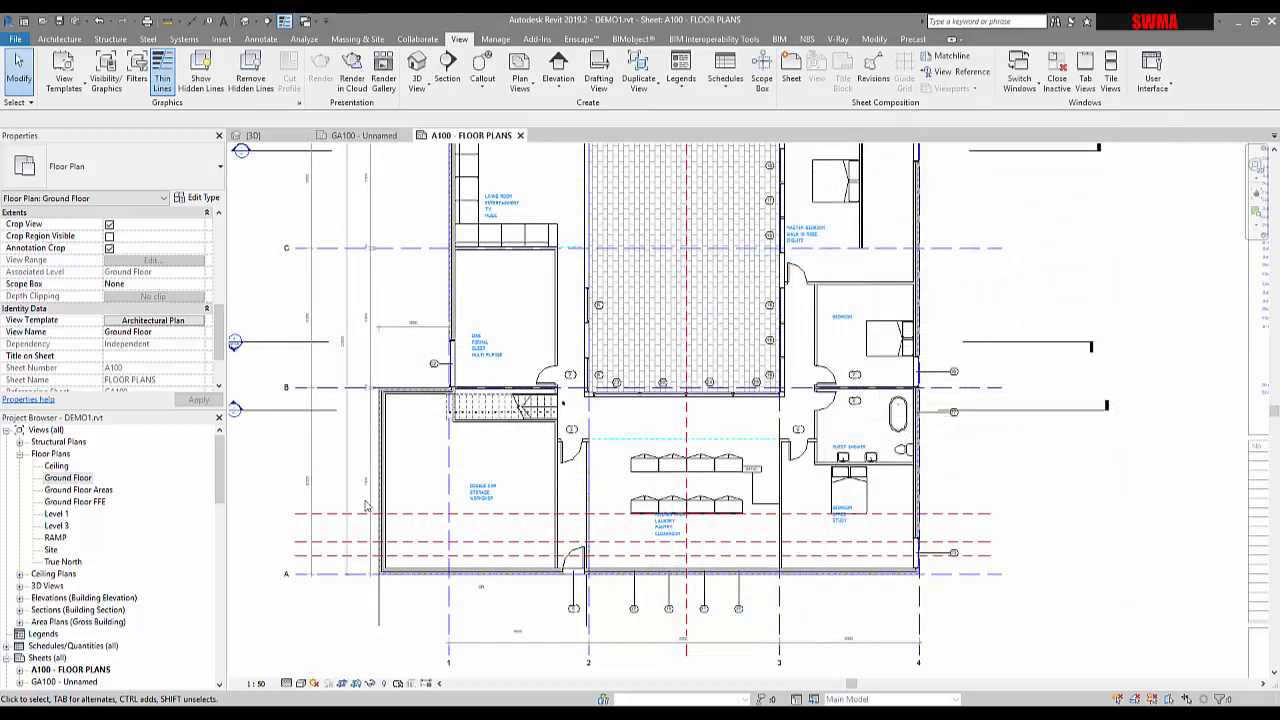
# - Set the colour of the Diagonal - 2.5mm Arial linear dimension style to blue, RGB 000-128-255
pyautogui.click(312, 498)
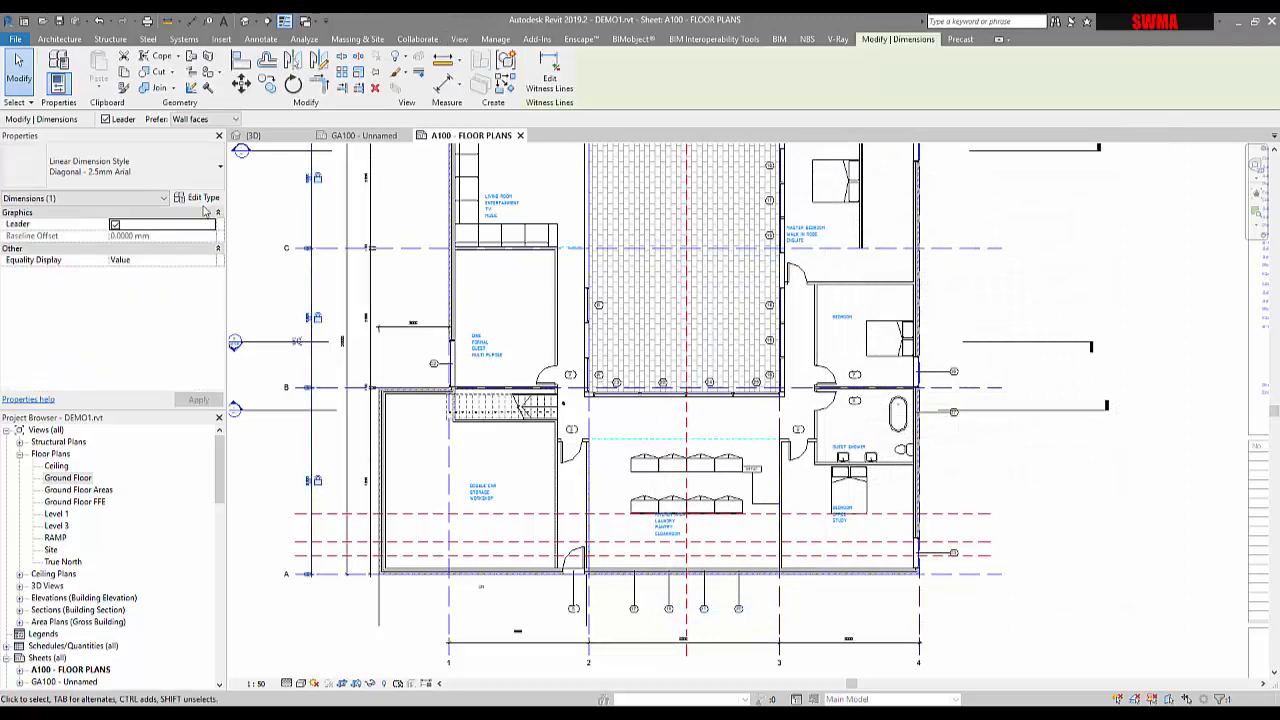
pyautogui.click(210, 199)
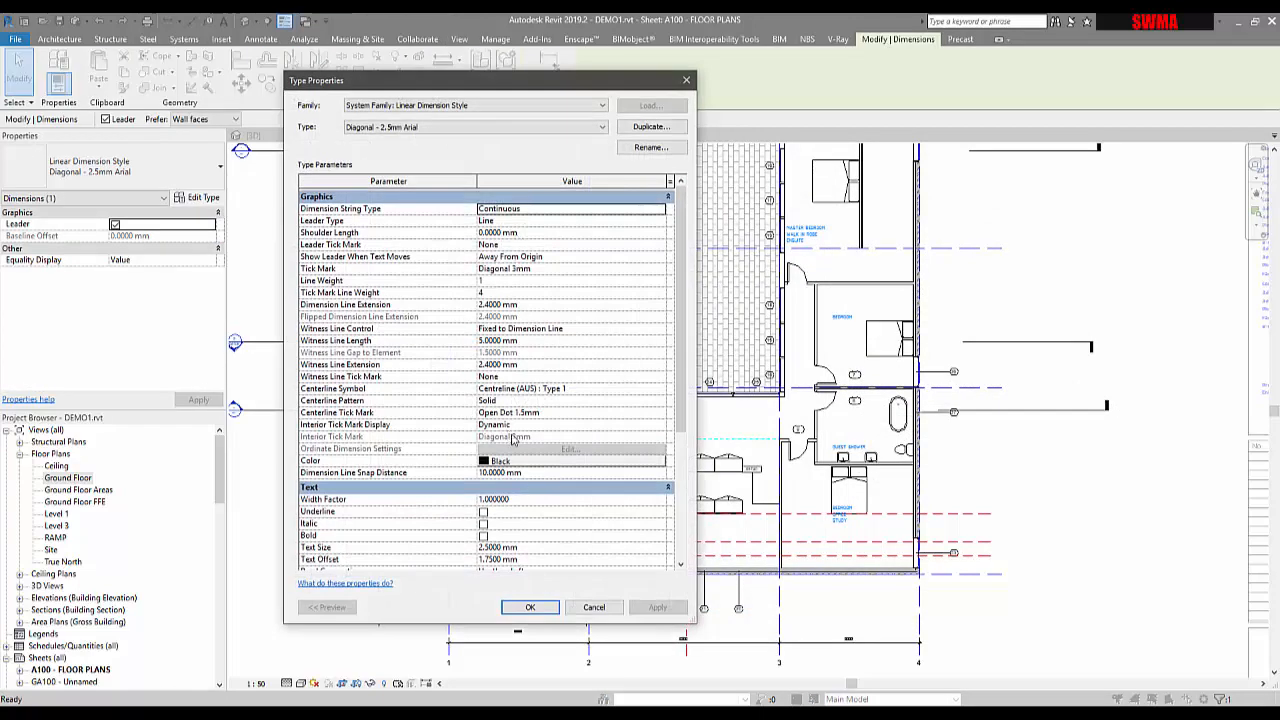
pyautogui.scroll(-5, 513, 439)
pyautogui.scroll(5, 522, 438)
pyautogui.click(530, 460)
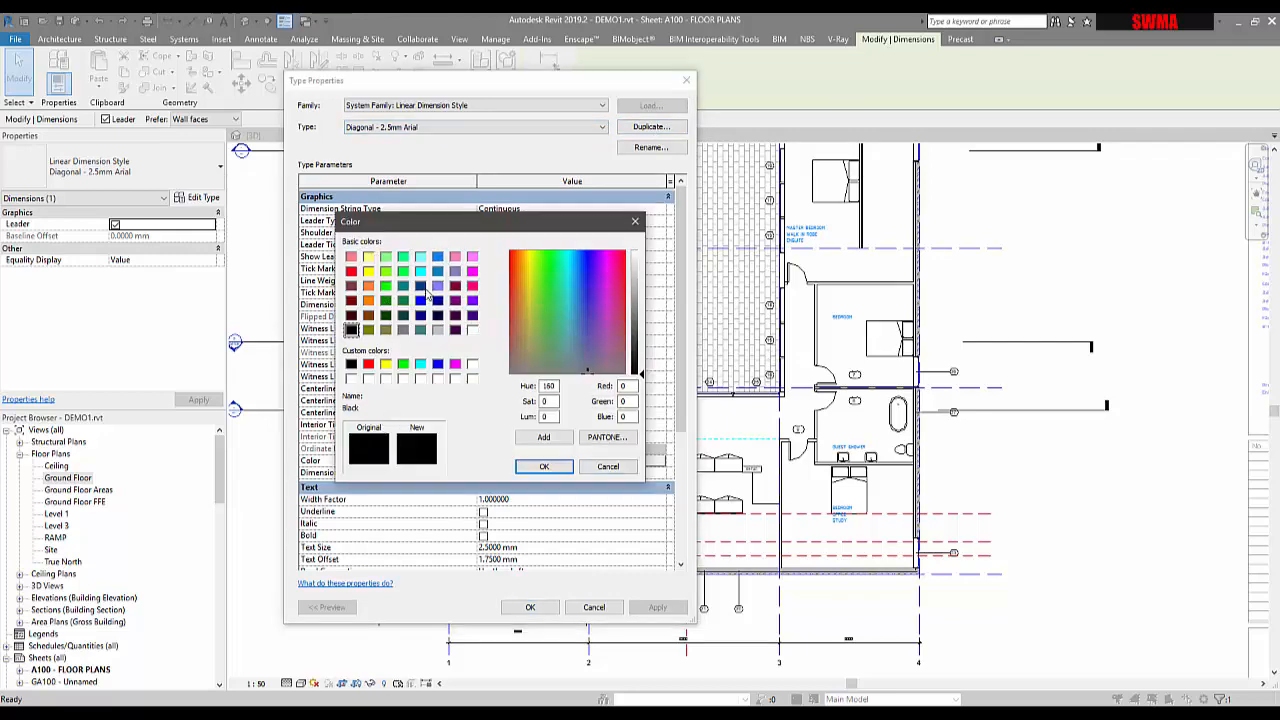
pyautogui.click(439, 258)
pyautogui.click(544, 466)
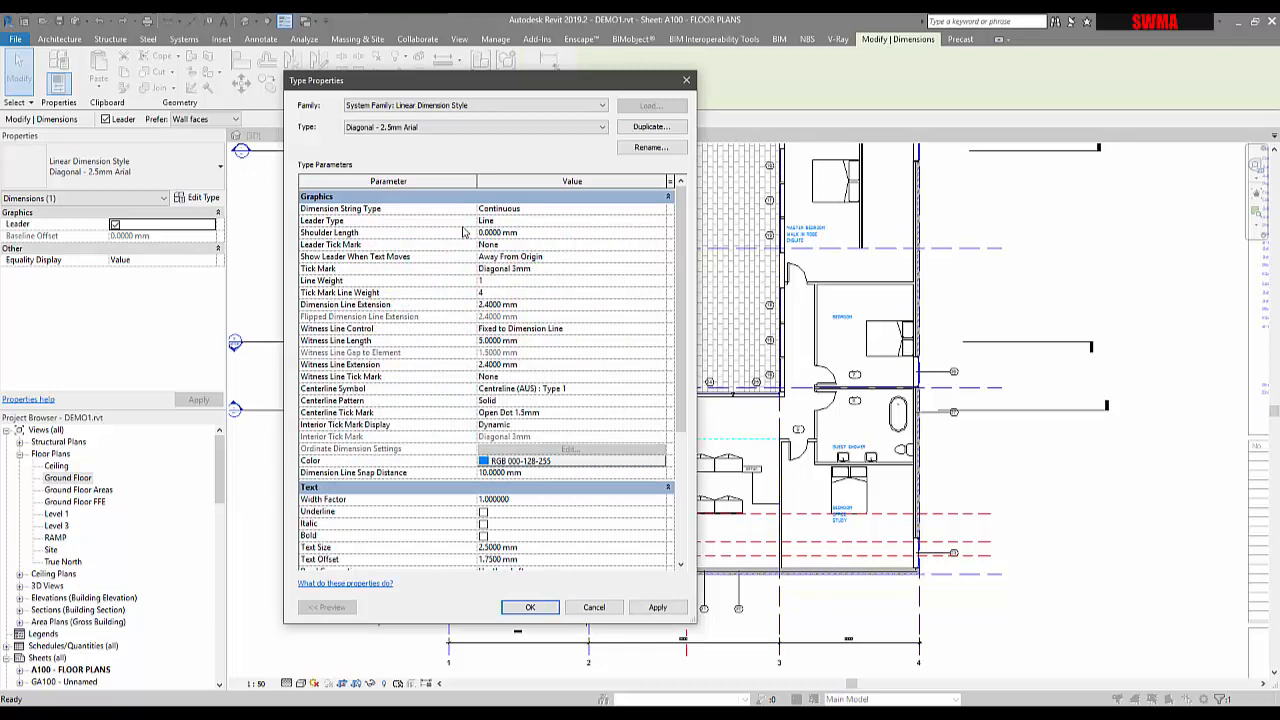
# - Duplicate the dimension style as "Diagonal - 2.5mm BLUE ISOCP"
pyautogui.click(575, 128)
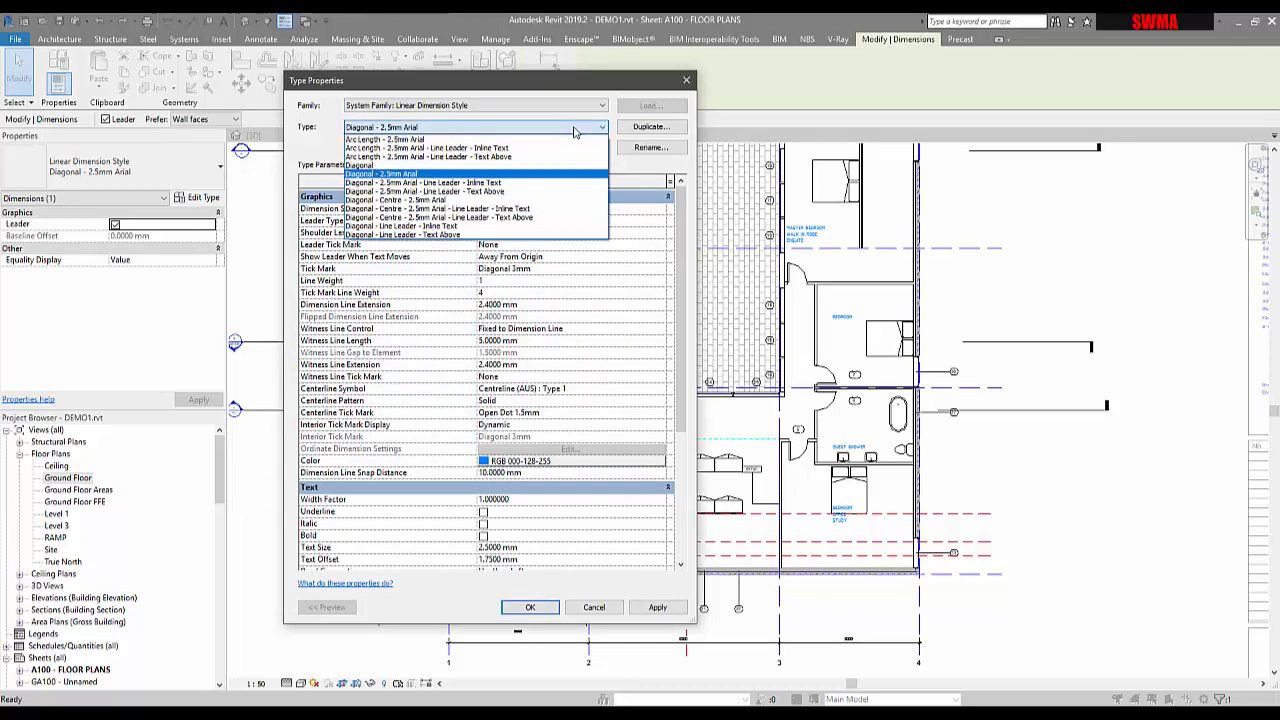
pyautogui.click(575, 130)
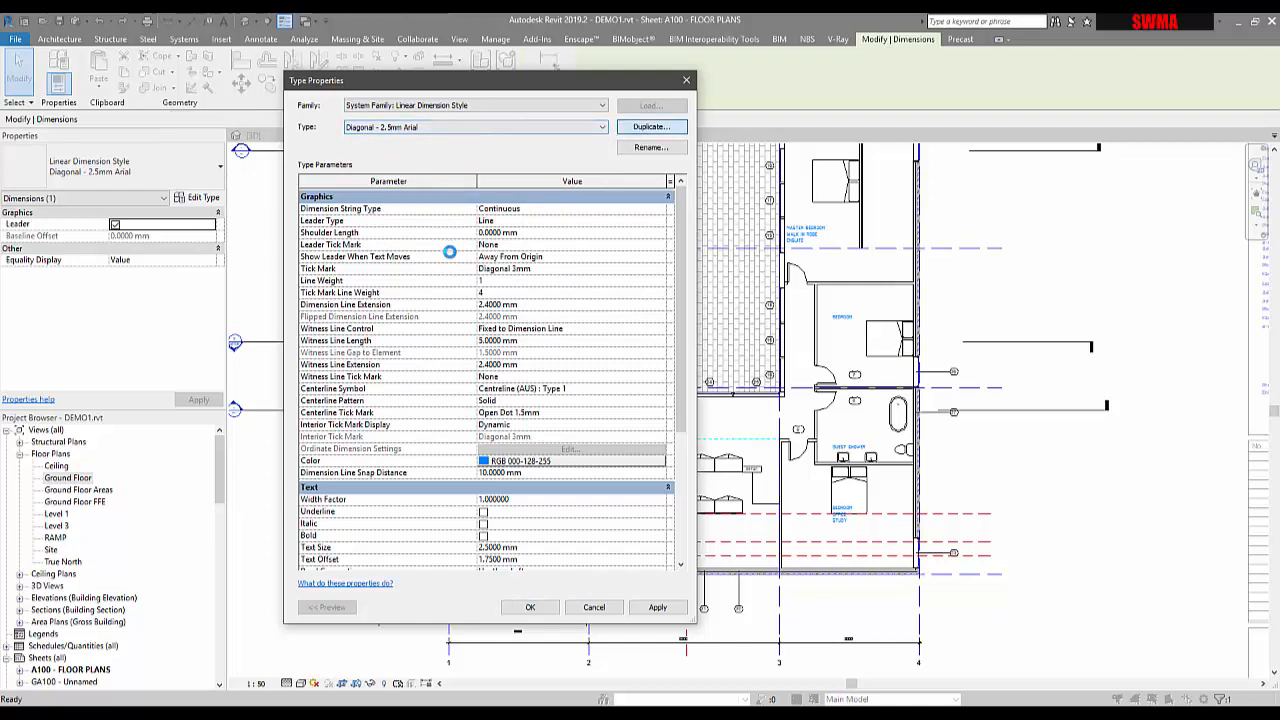
pyautogui.moveTo(603, 447); pyautogui.dragTo(715, 448)
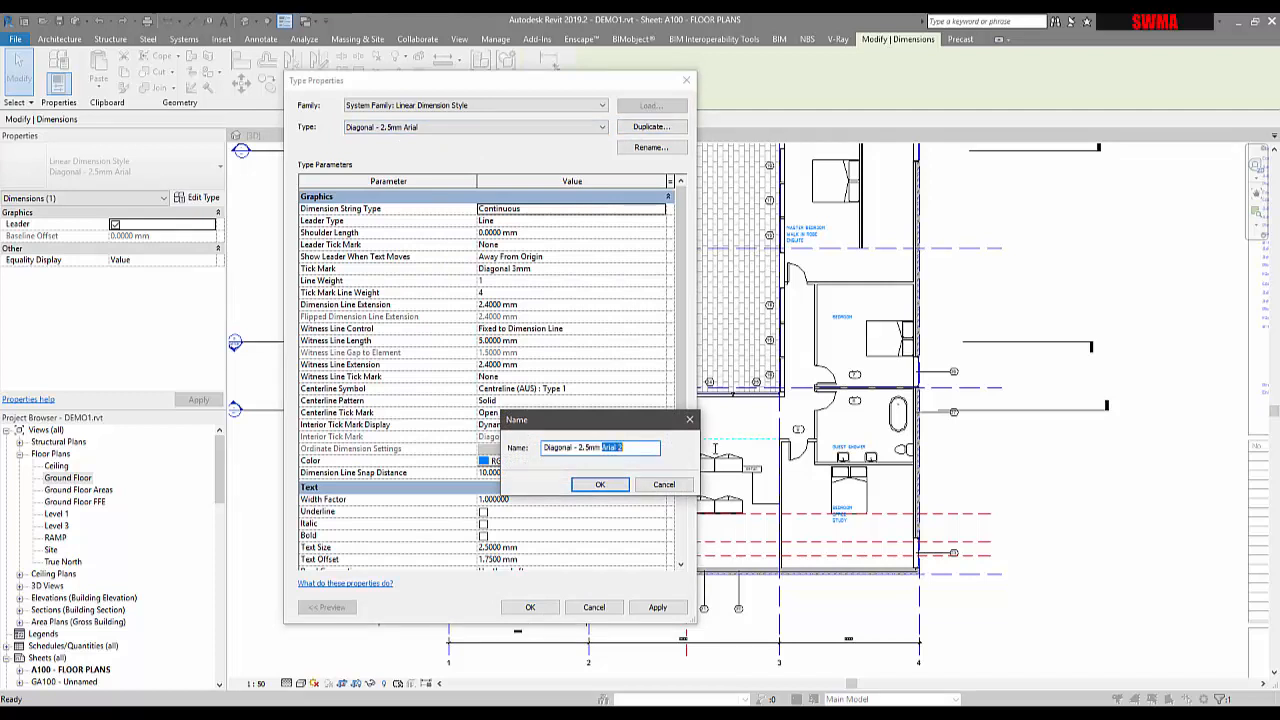
pyautogui.write('BLUE')
pyautogui.click(617, 488)
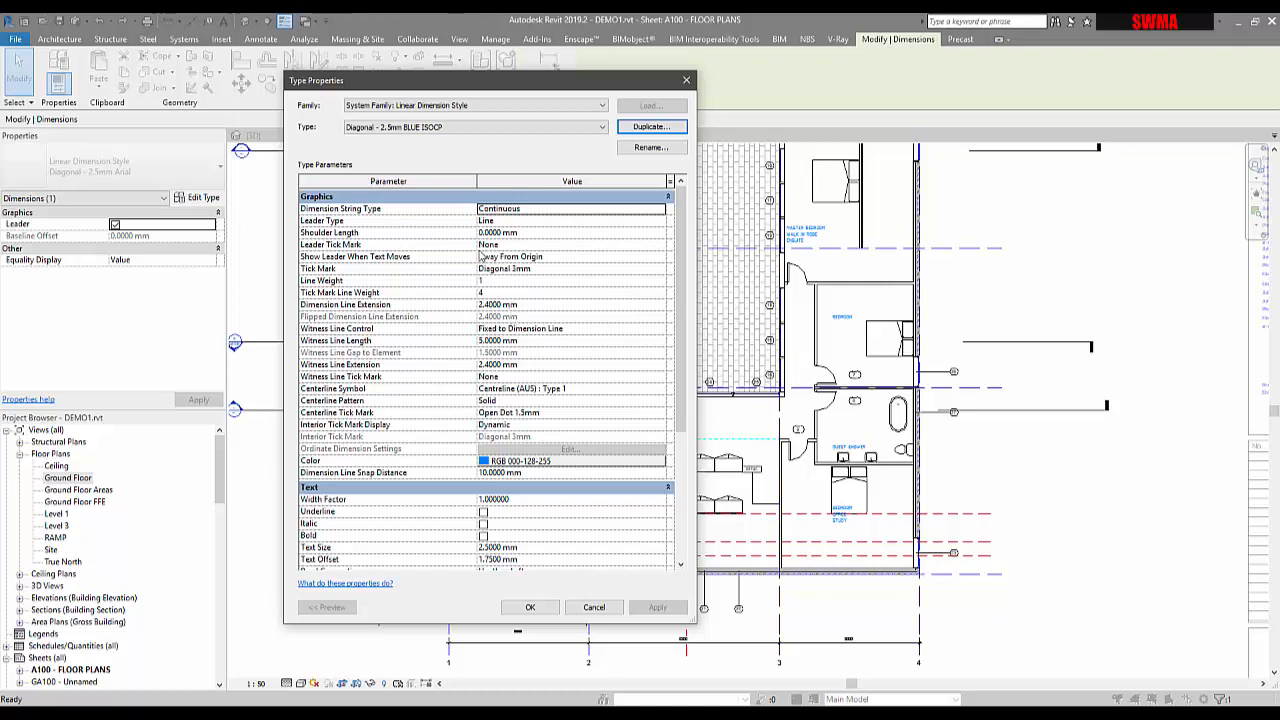
# - Set the new dimension style's text font to ISOCP and make the text bold
pyautogui.scroll(-2, 532, 350)
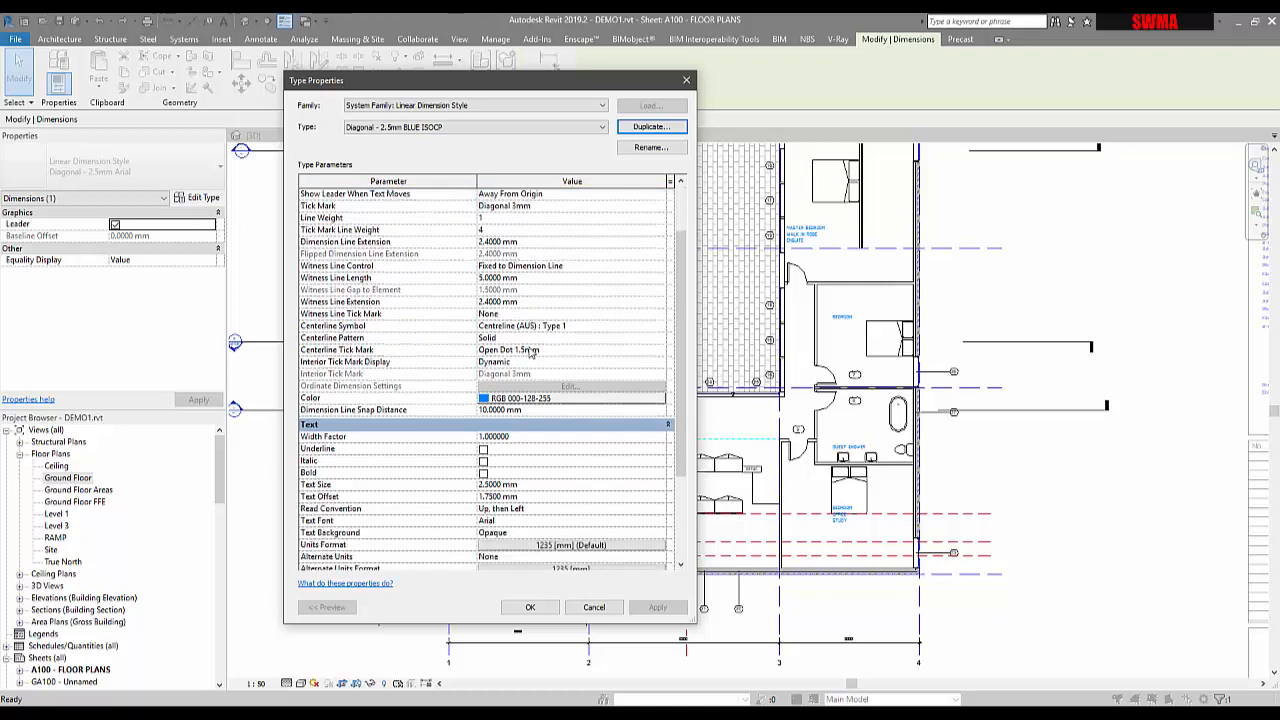
pyautogui.scroll(-2, 522, 360)
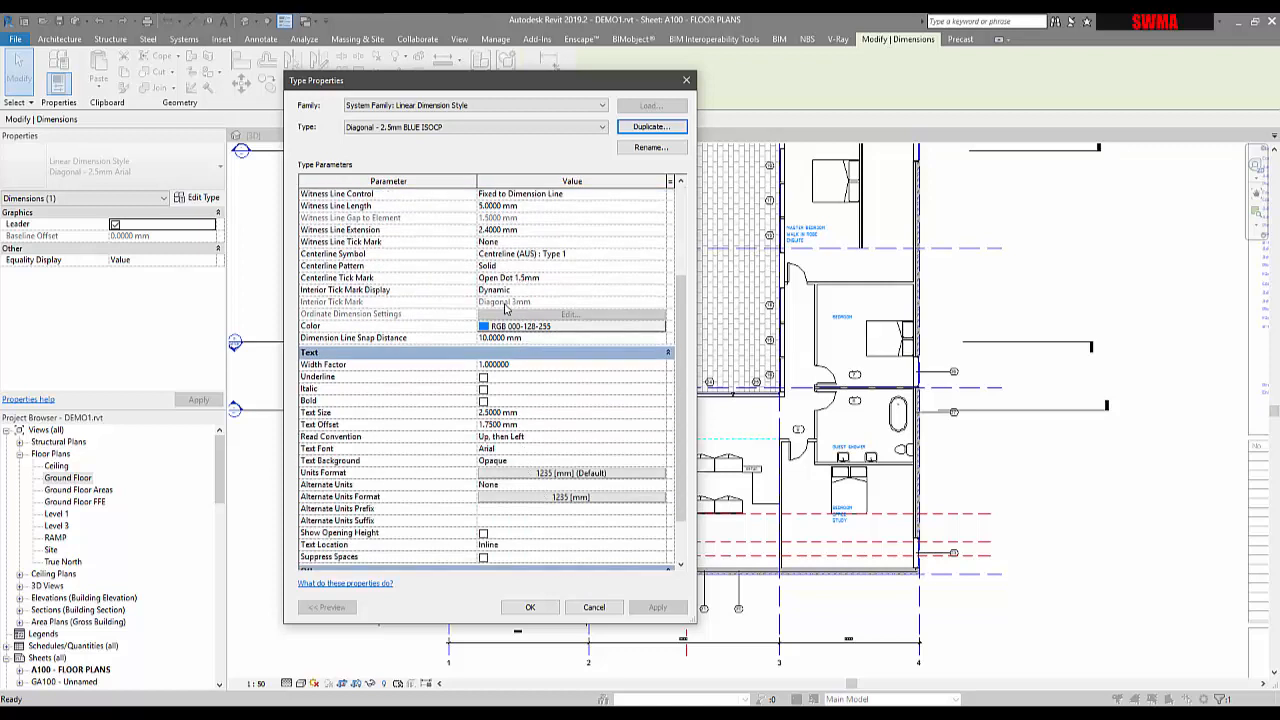
pyautogui.scroll(-2, 555, 405)
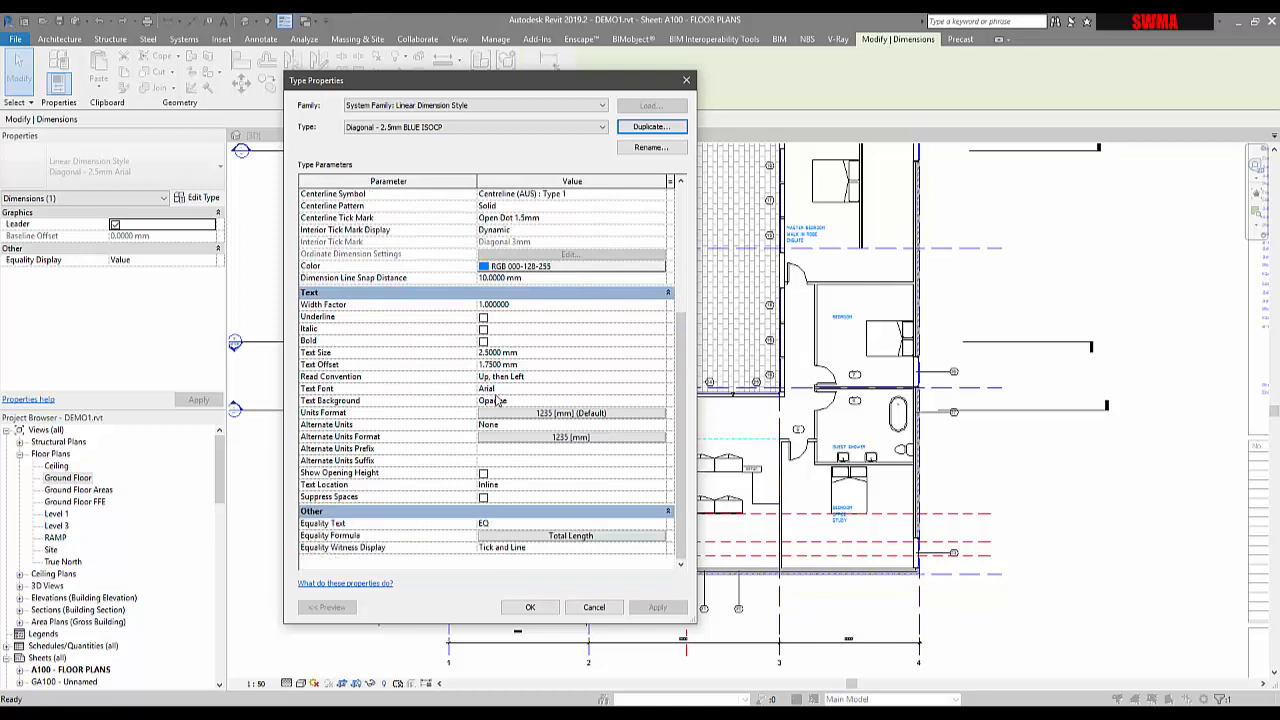
pyautogui.click(547, 388)
pyautogui.click(547, 388)
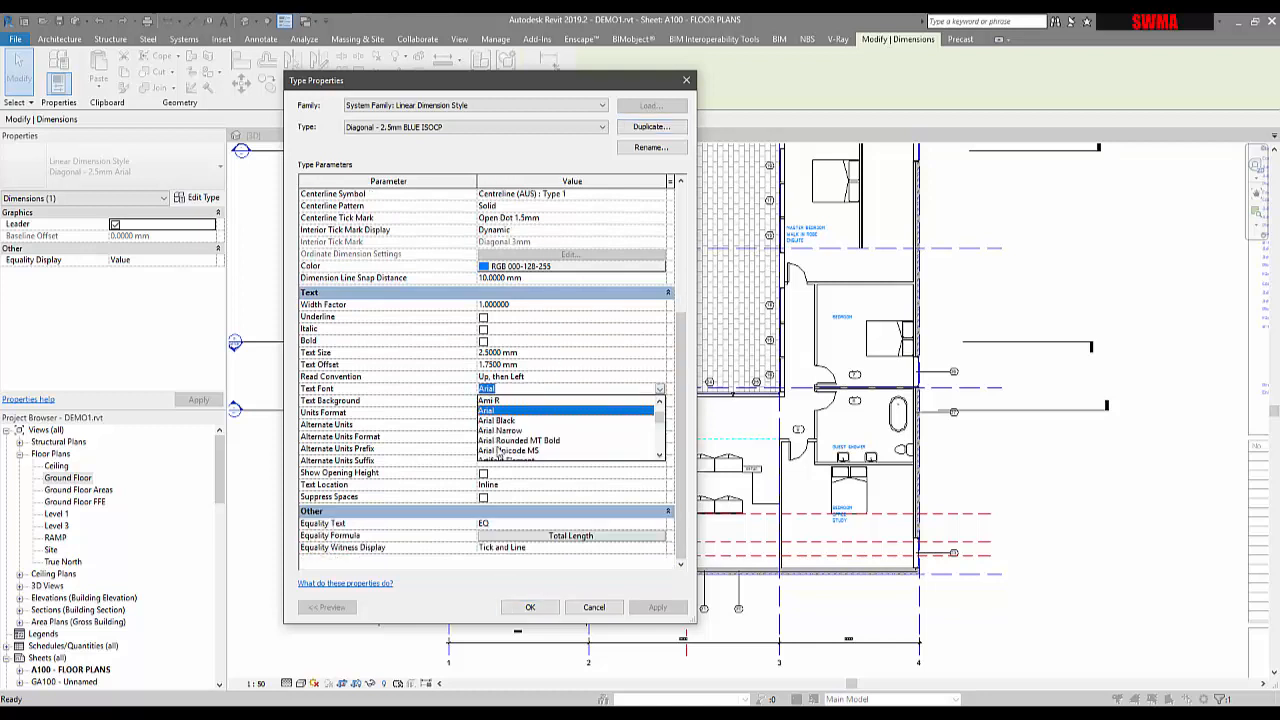
pyautogui.press('BackSpace')
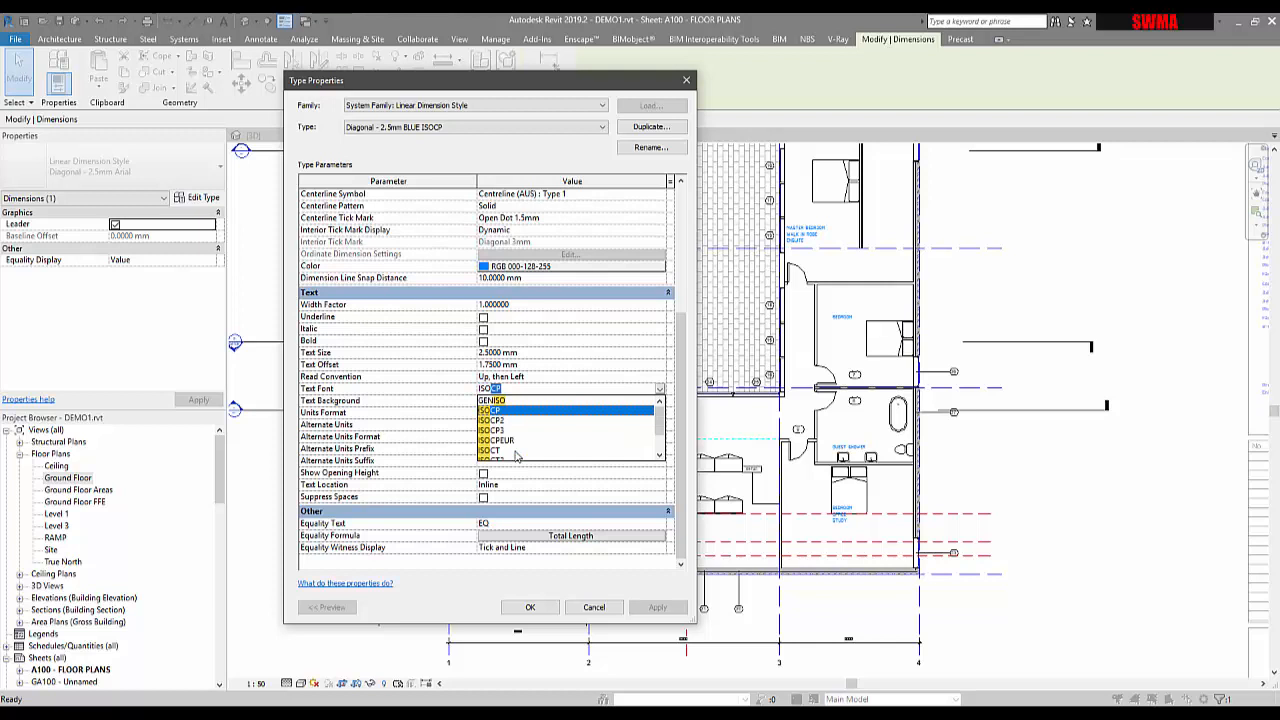
pyautogui.click(513, 411)
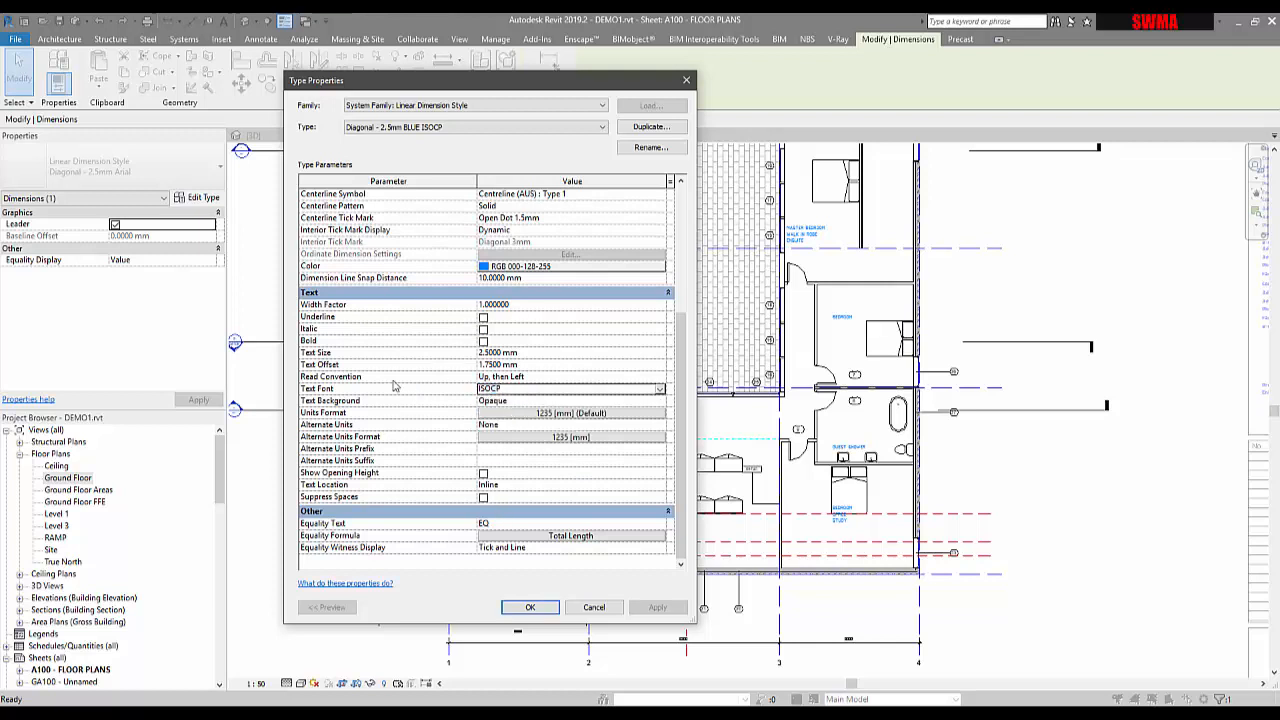
pyautogui.click(483, 341)
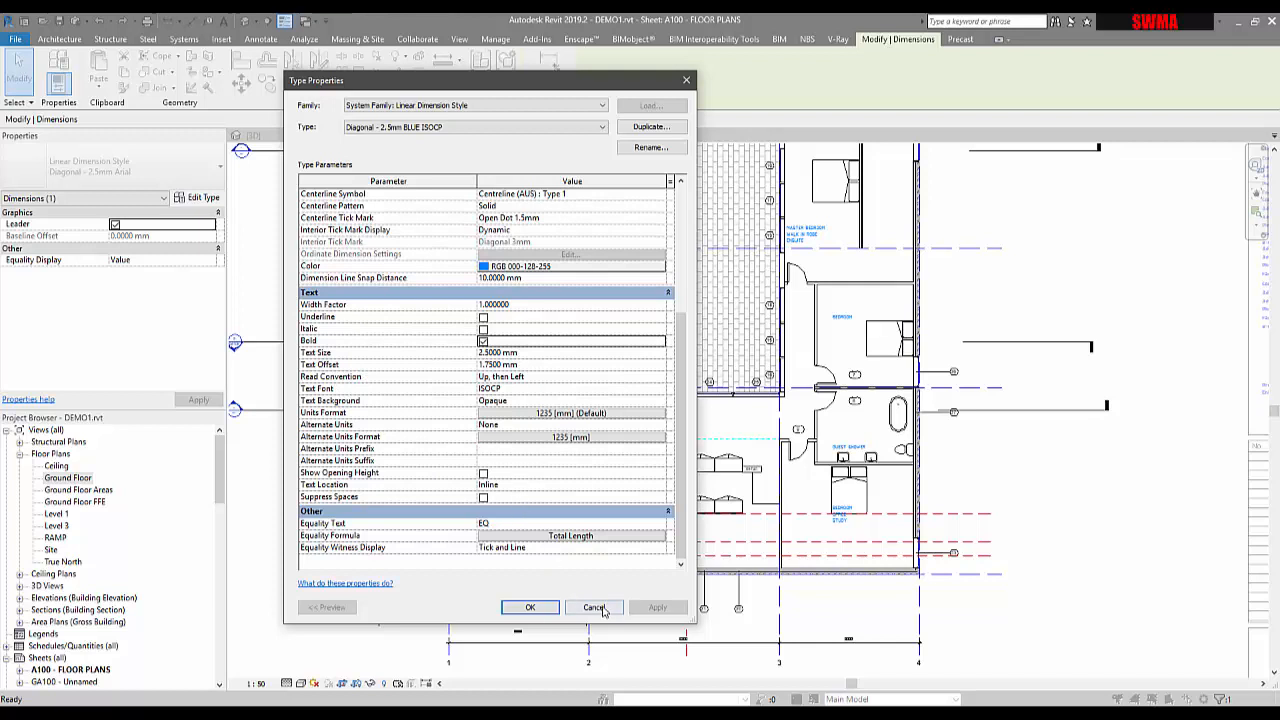
pyautogui.click(531, 608)
pyautogui.press('Escape')
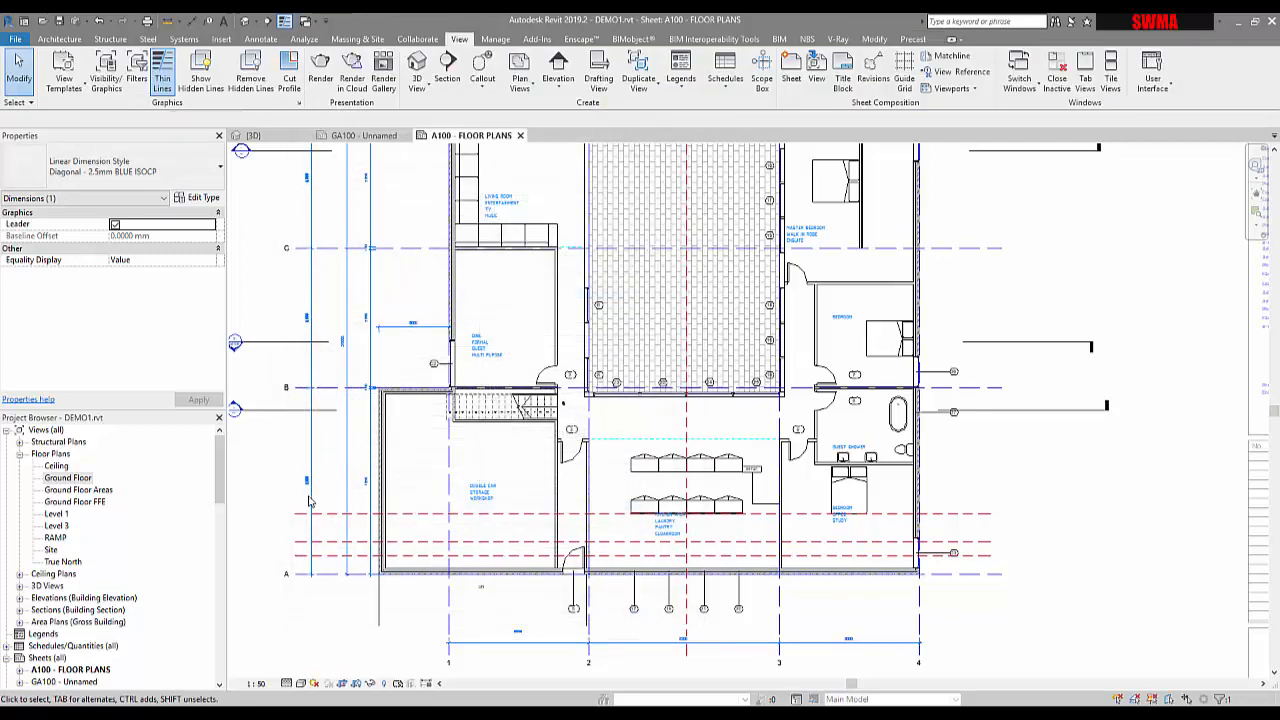
# - Assign the Diagonal - 2.5mm BLUE ISOCP style to the 7950 dimension string beside the double car storage workshop
pyautogui.scroll(5, 310, 502)
pyautogui.click(436, 436)
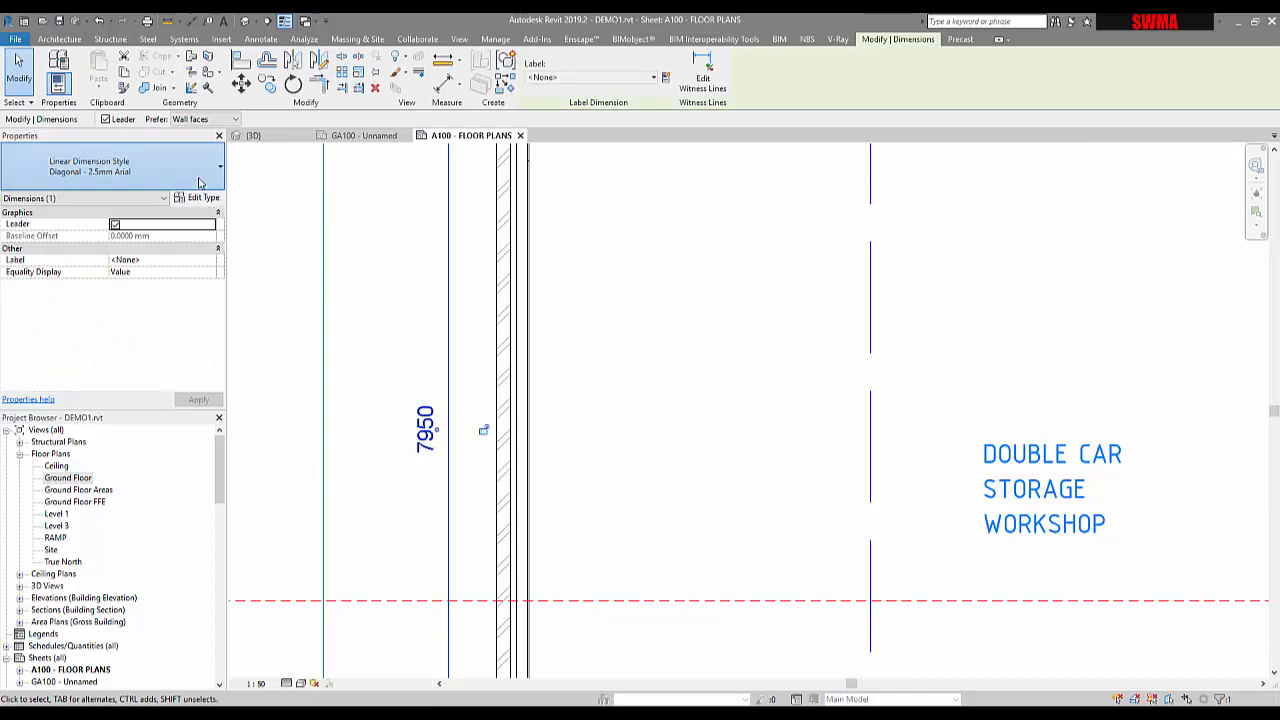
pyautogui.click(198, 183)
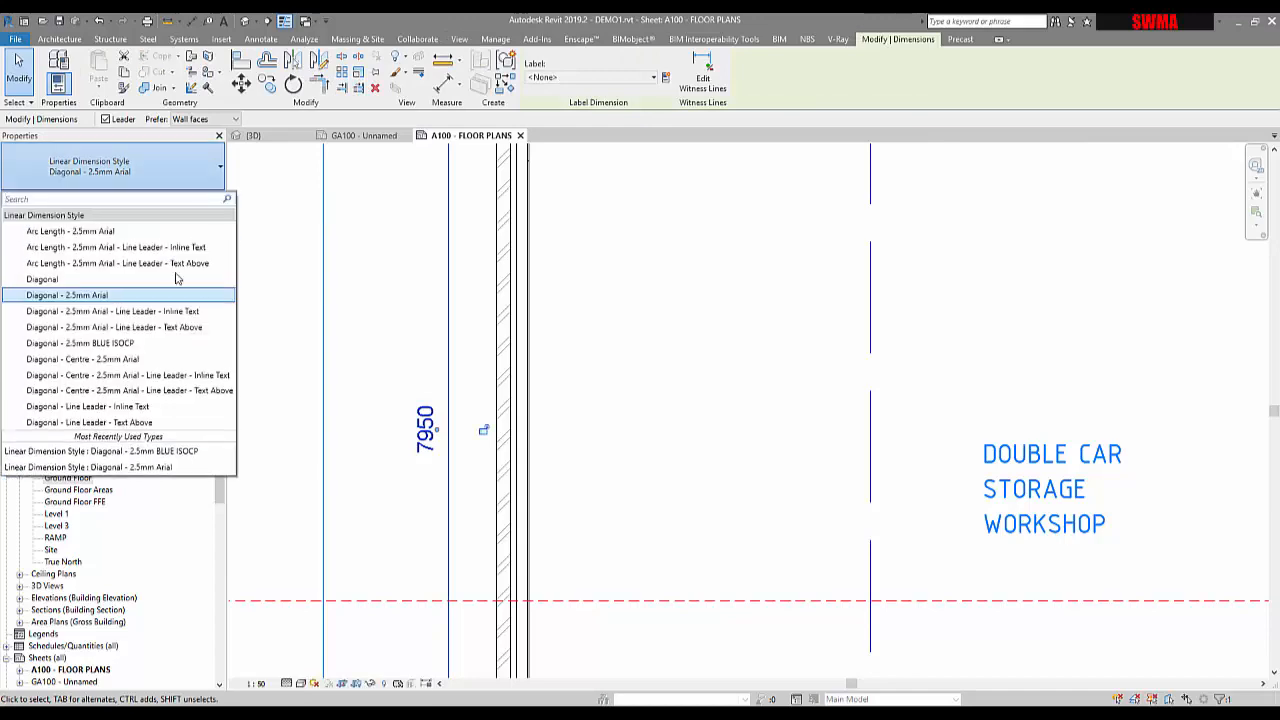
pyautogui.click(100, 343)
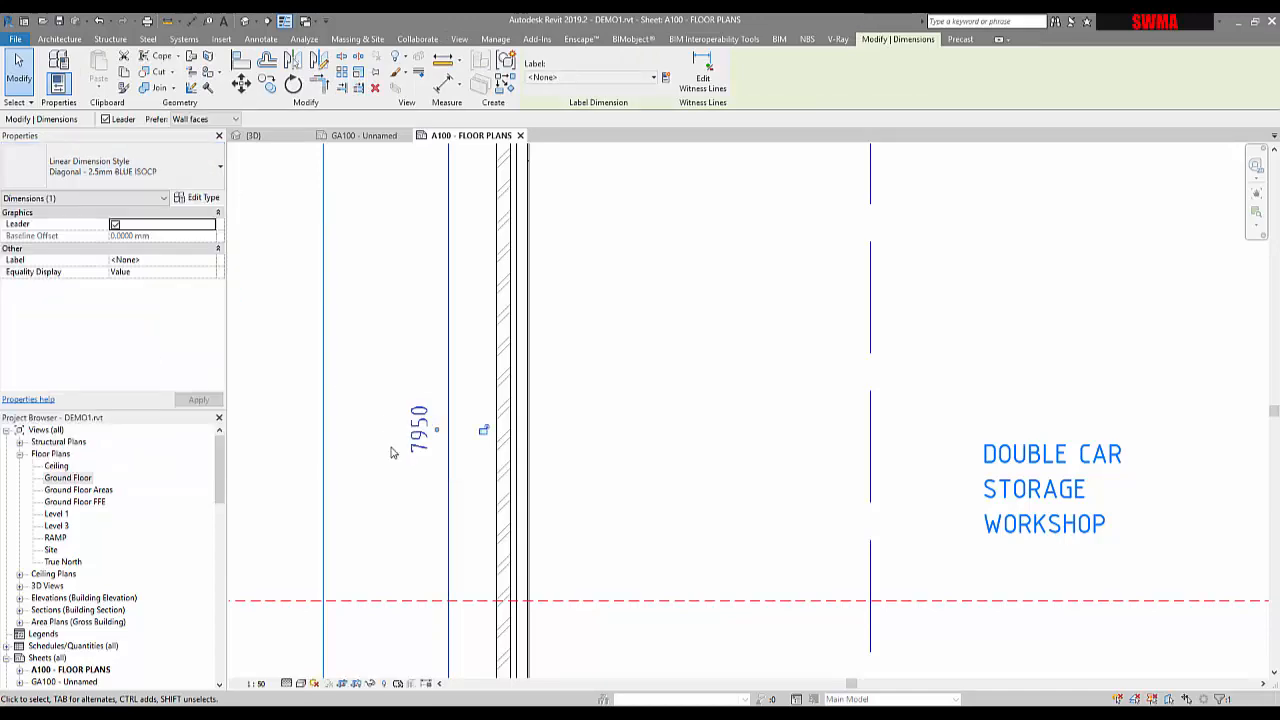
pyautogui.scroll(-3, 391, 453)
pyautogui.moveTo(391, 453); pyautogui.dragTo(503, 446, button='middle')
pyautogui.click(426, 471)
# - Examine the text and lines of the dimension strings beside the workshop and dining room, checking their assigned style
pyautogui.scroll(5, 361, 441)
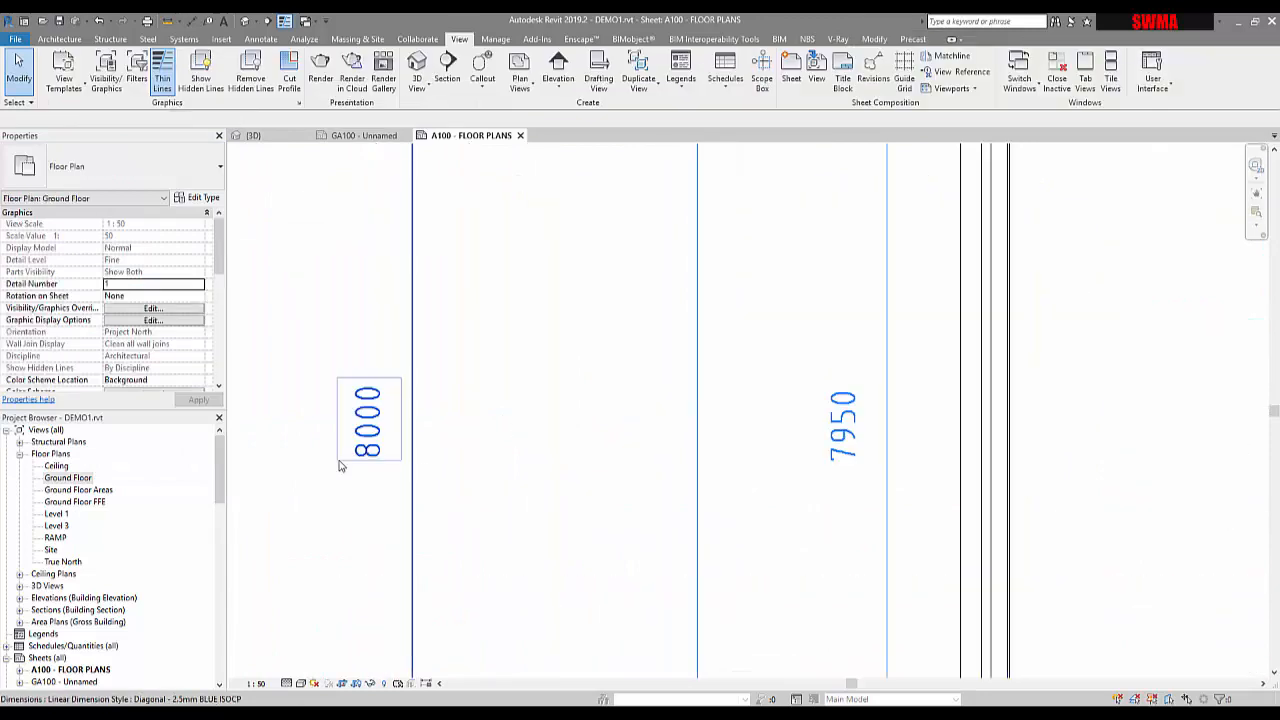
pyautogui.scroll(-1, 338, 465)
pyautogui.scroll(-2, 750, 445)
pyautogui.scroll(-2, 780, 432)
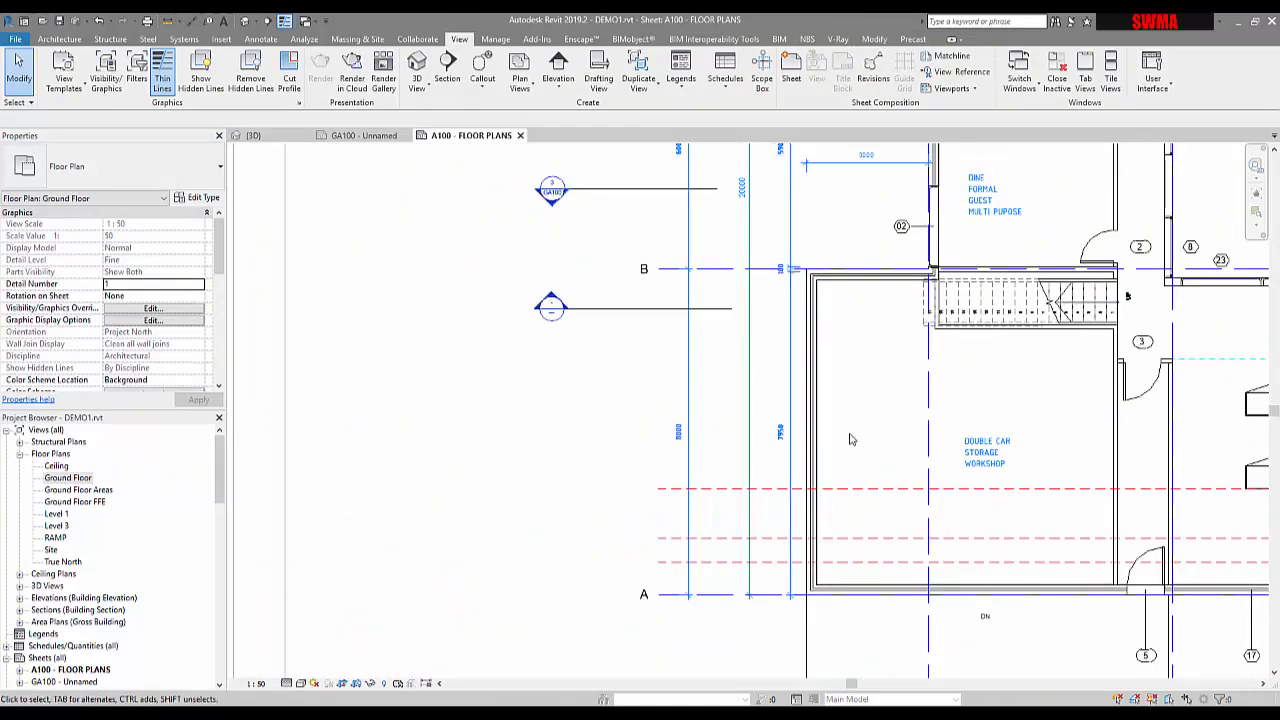
pyautogui.moveTo(851, 439); pyautogui.dragTo(687, 519, button='middle')
pyautogui.moveTo(671, 411); pyautogui.dragTo(617, 489, button='middle')
pyautogui.scroll(2, 605, 345)
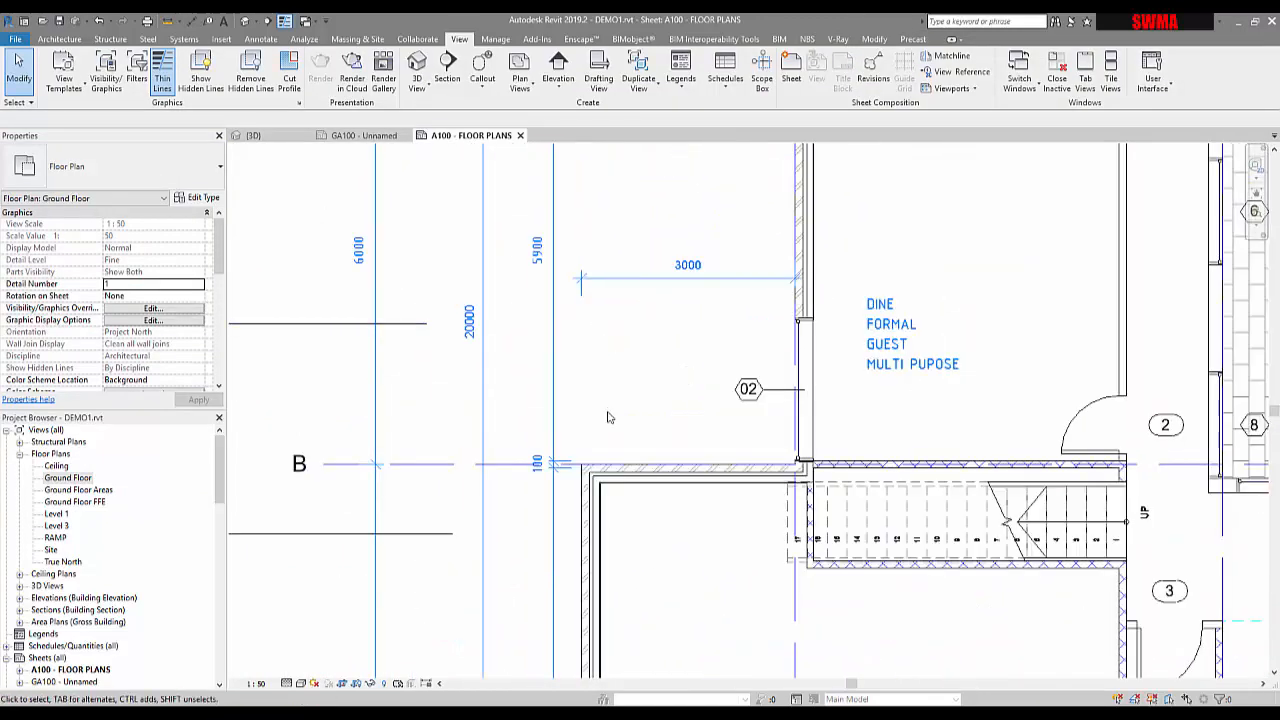
pyautogui.click(556, 418)
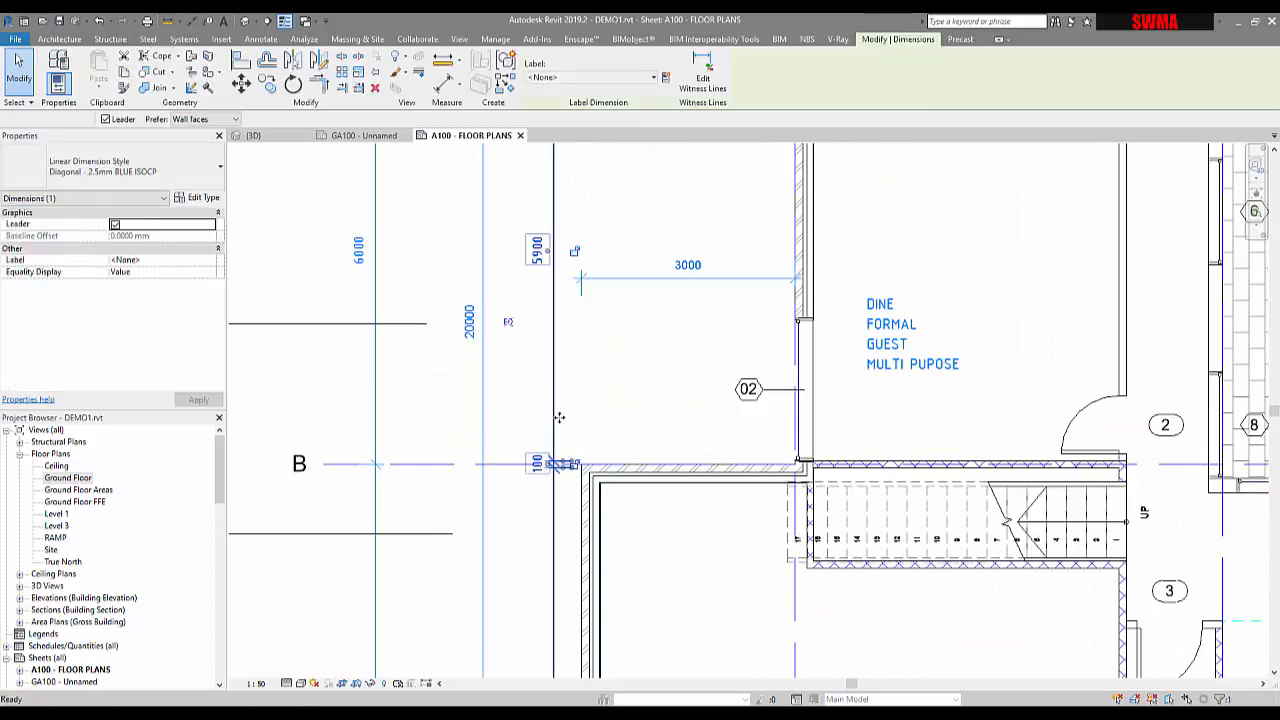
pyautogui.press('Escape')
pyautogui.scroll(-3, 614, 300)
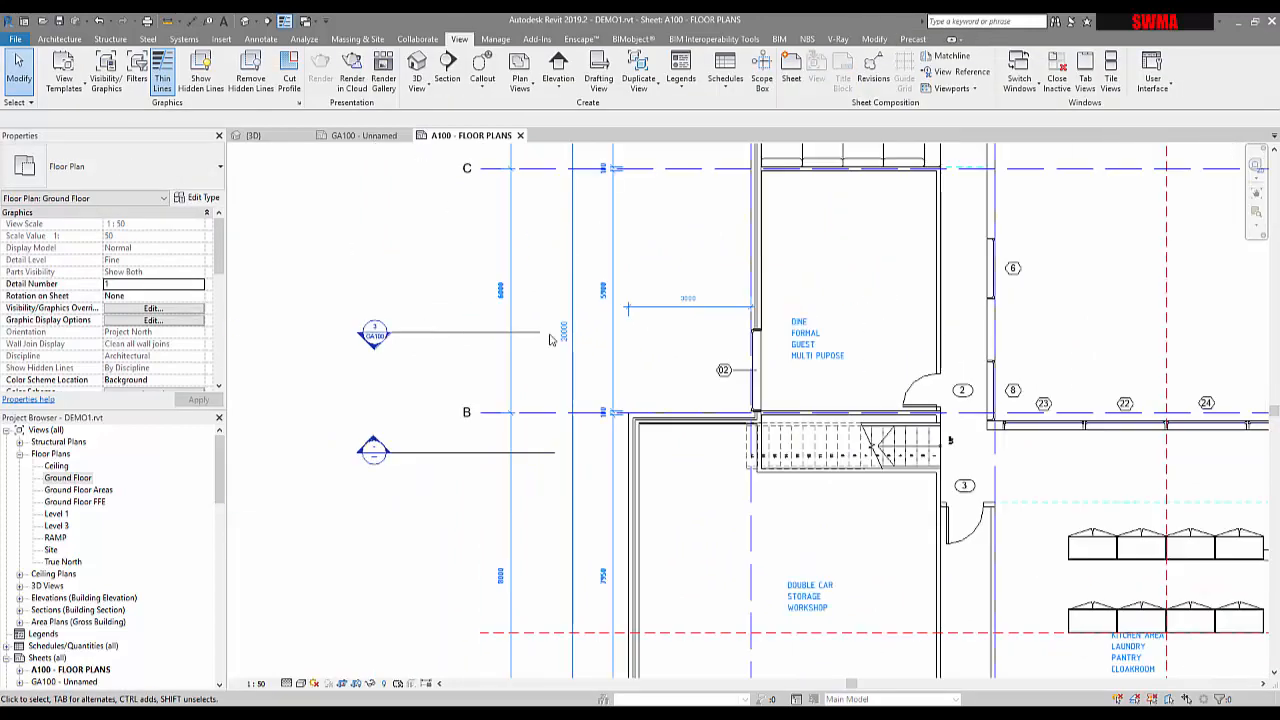
# - Open the model category overrides of the Ground Floor view's Architectural Plan template, and expand and select the Furniture category
pyautogui.scroll(-5, 205, 337)
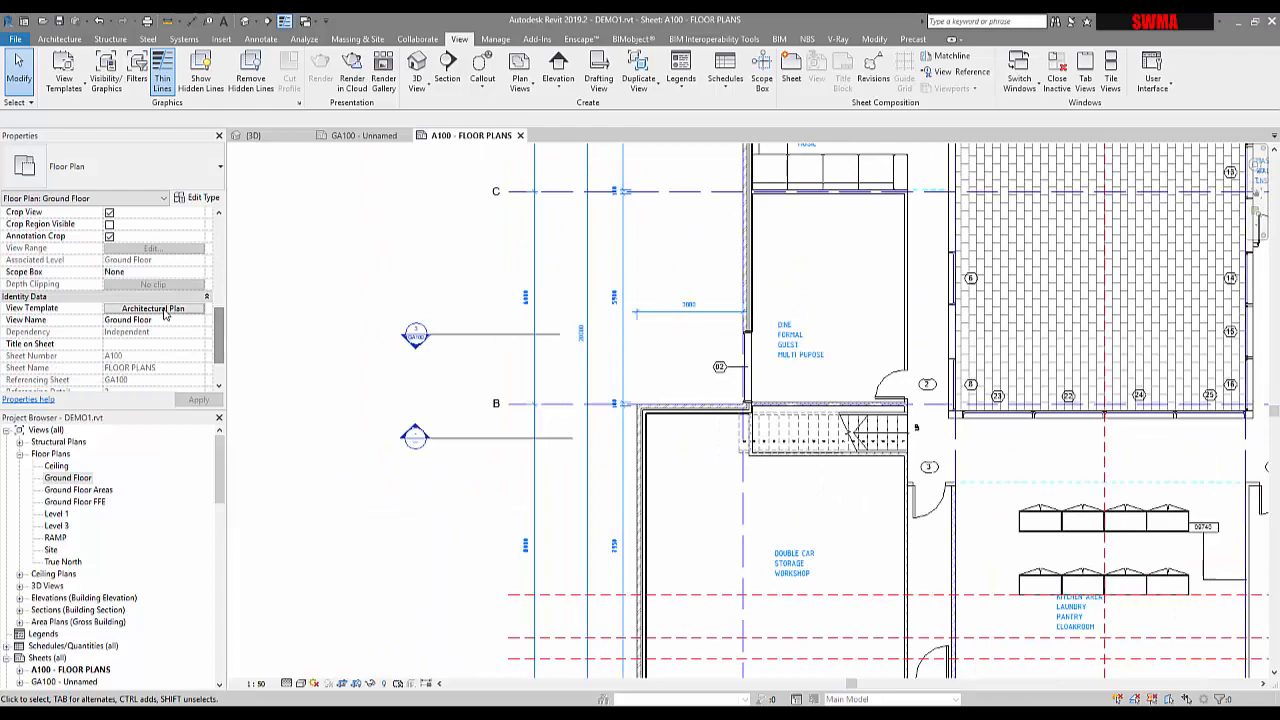
pyautogui.click(190, 308)
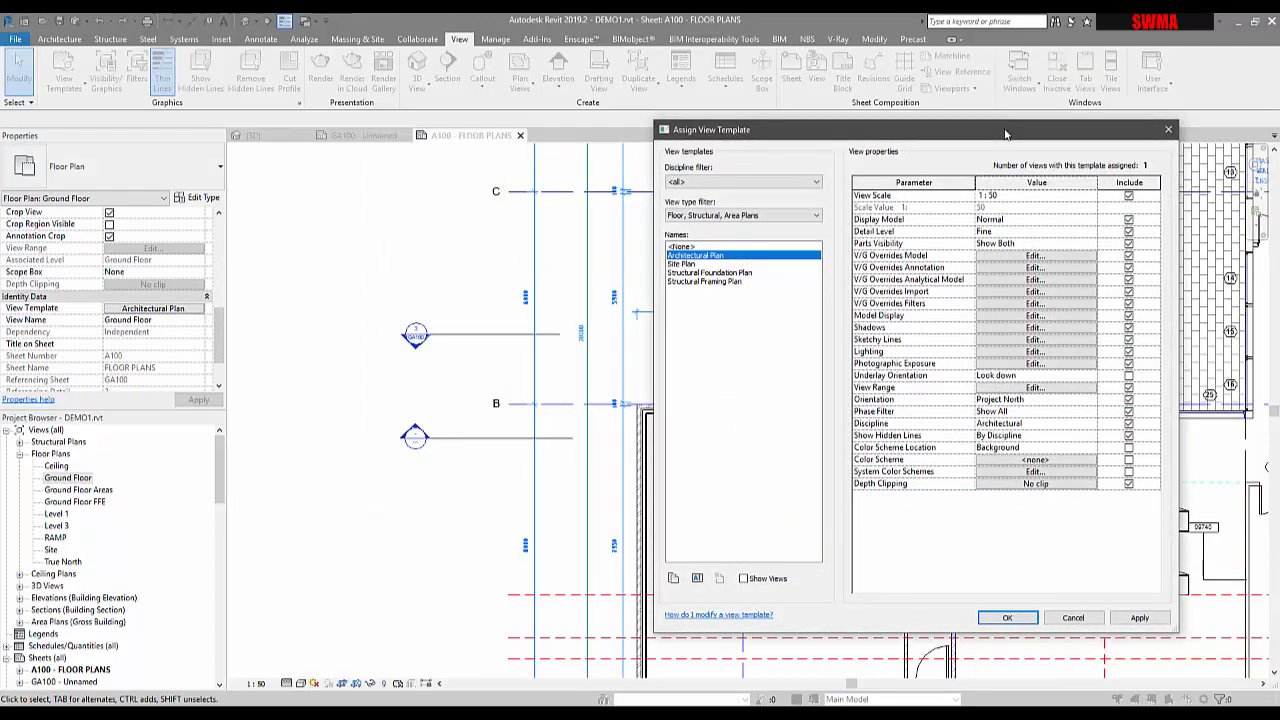
pyautogui.moveTo(1005, 133); pyautogui.dragTo(600, 119)
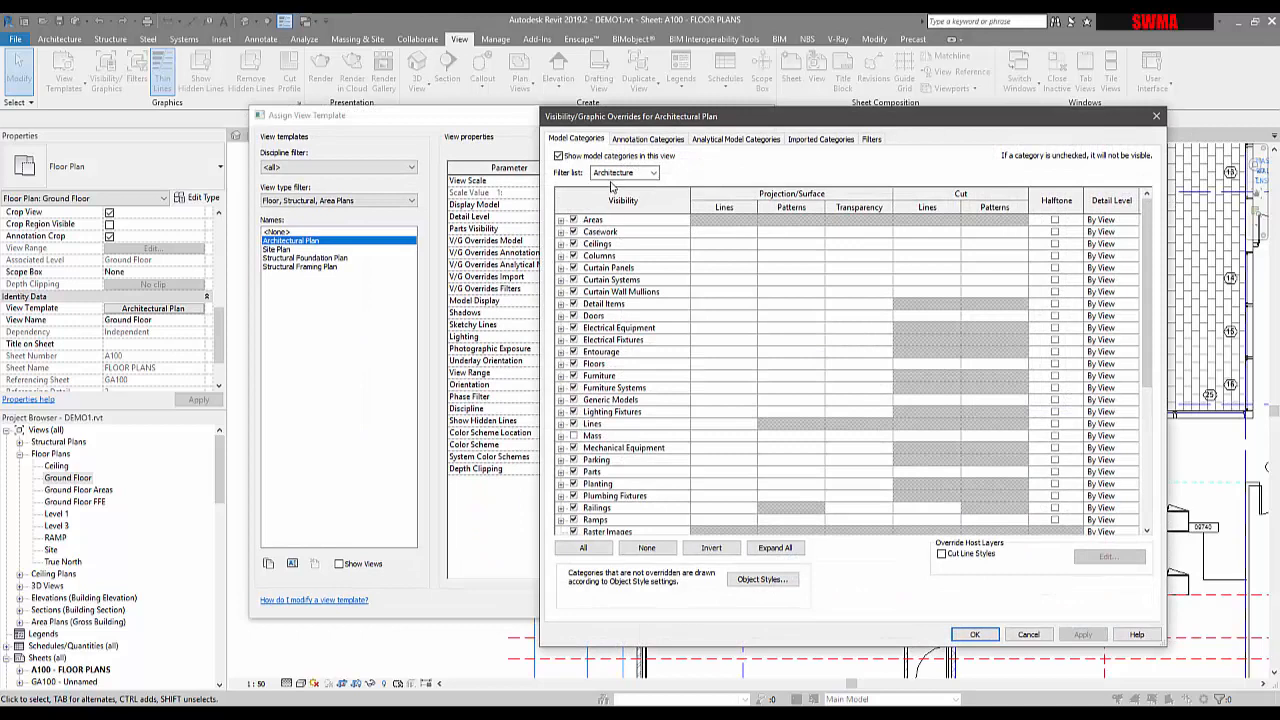
pyautogui.scroll(-5, 607, 383)
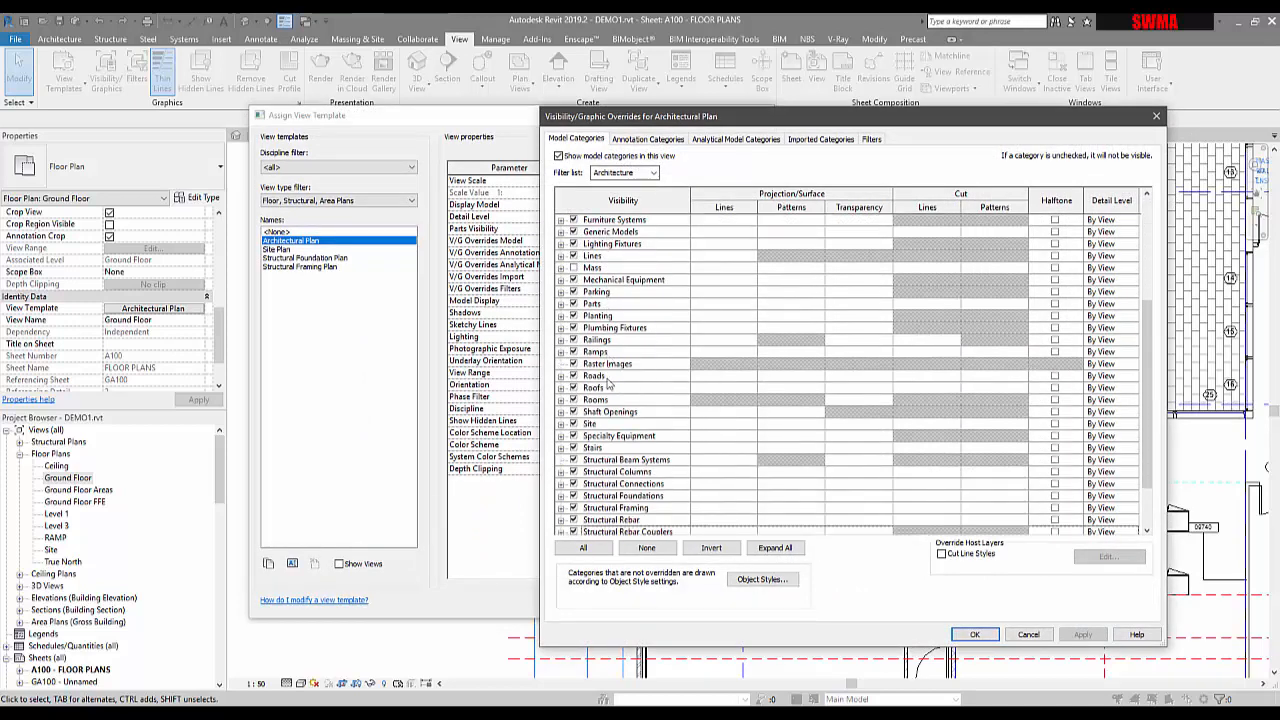
pyautogui.click(561, 220)
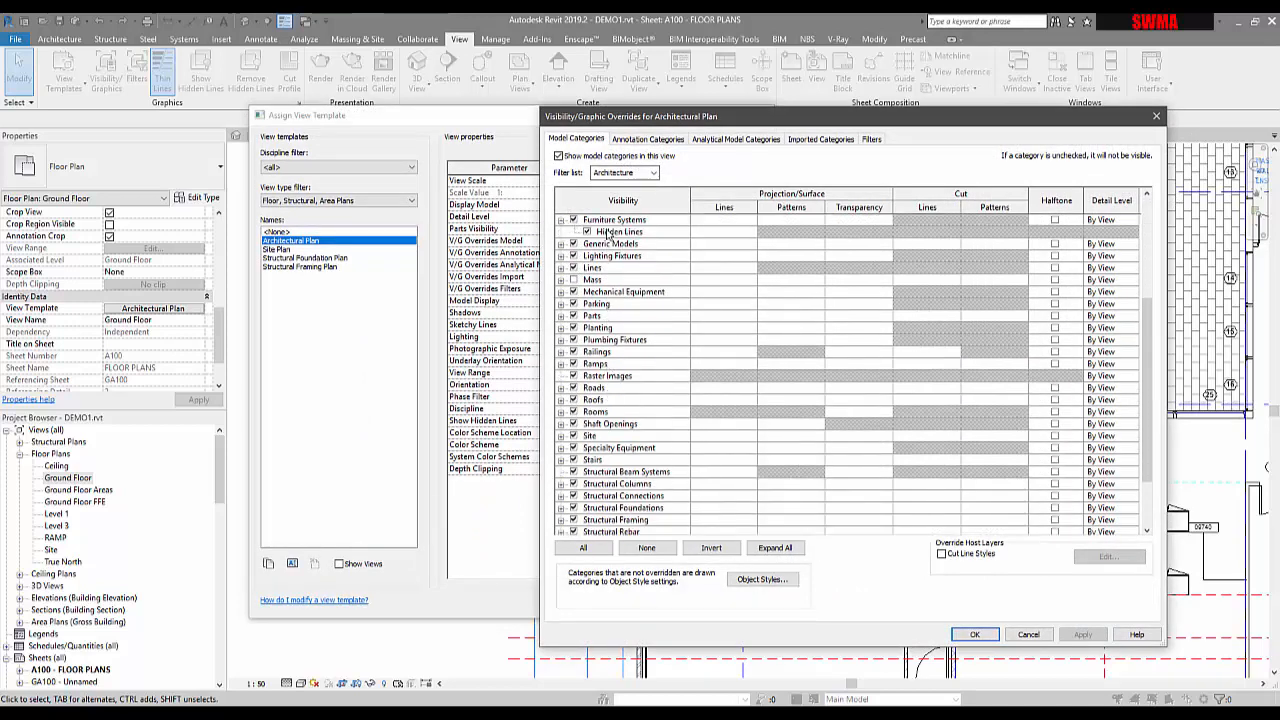
pyautogui.click(720, 232)
pyautogui.scroll(1, 745, 237)
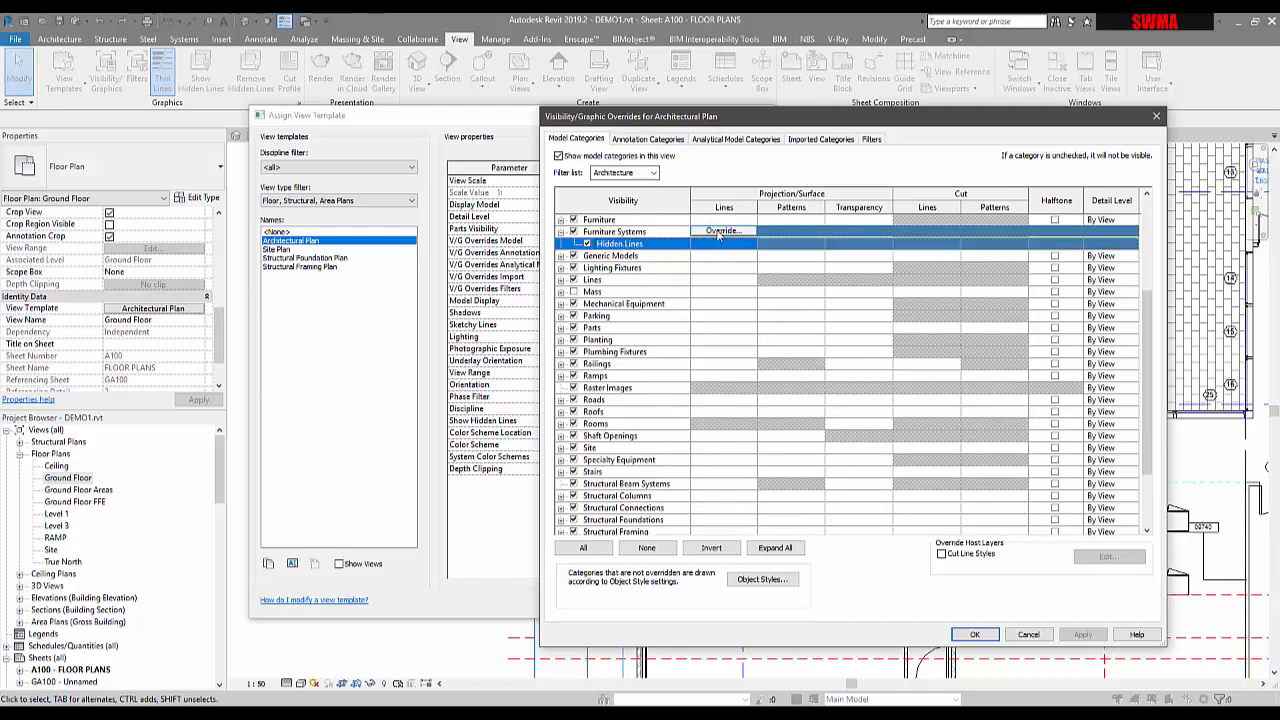
pyautogui.scroll(2, 640, 218)
pyautogui.click(561, 244)
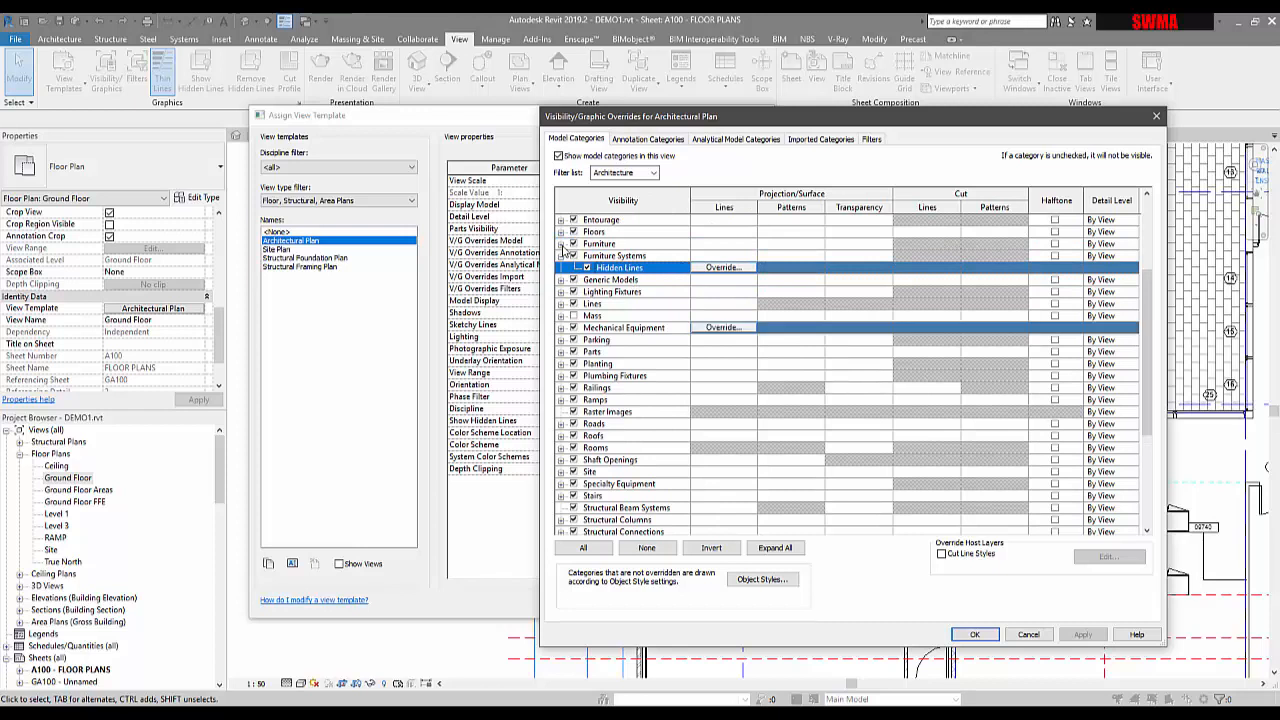
pyautogui.click(624, 244)
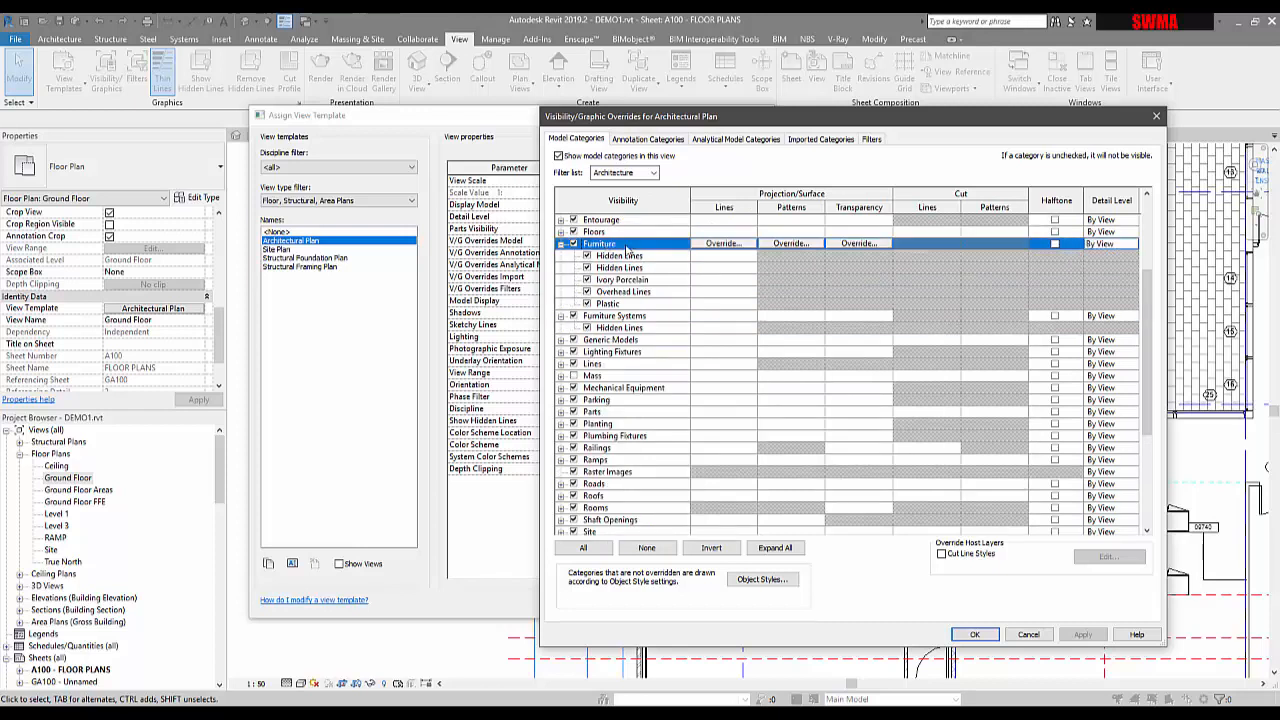
# - Override the projection line colour of the Furniture category with red
pyautogui.click(722, 244)
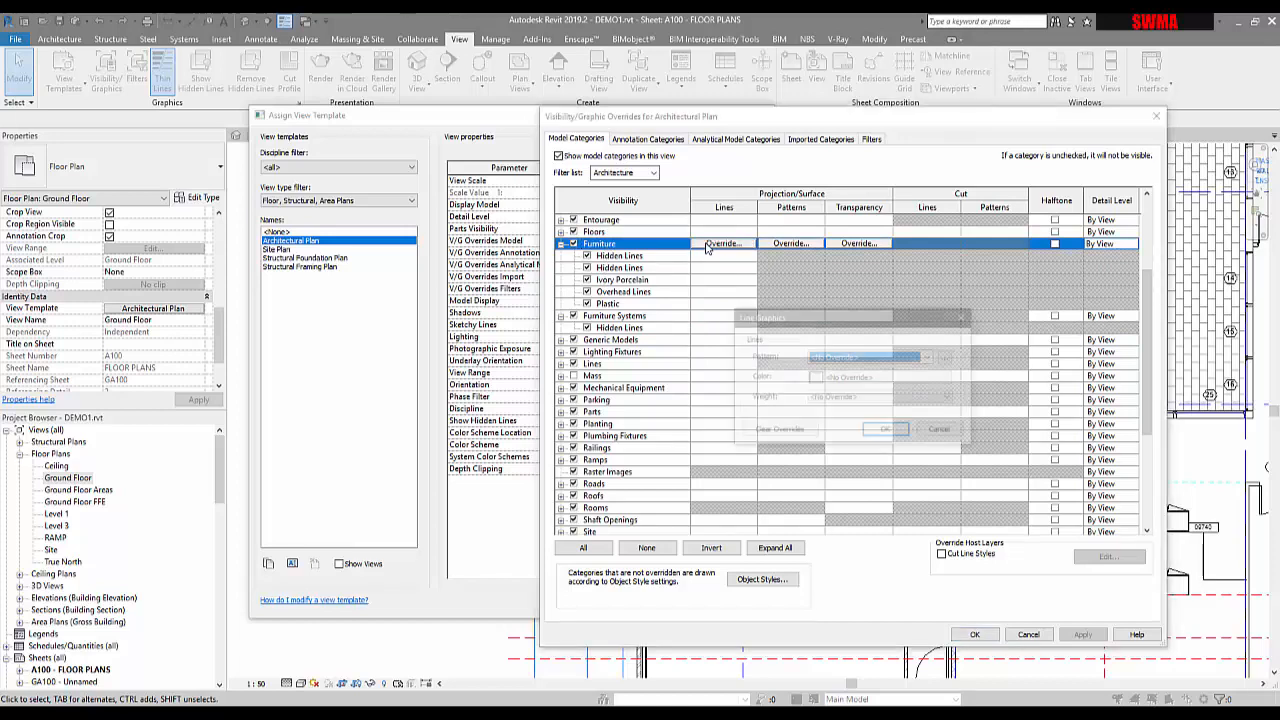
pyautogui.click(850, 377)
pyautogui.click(731, 393)
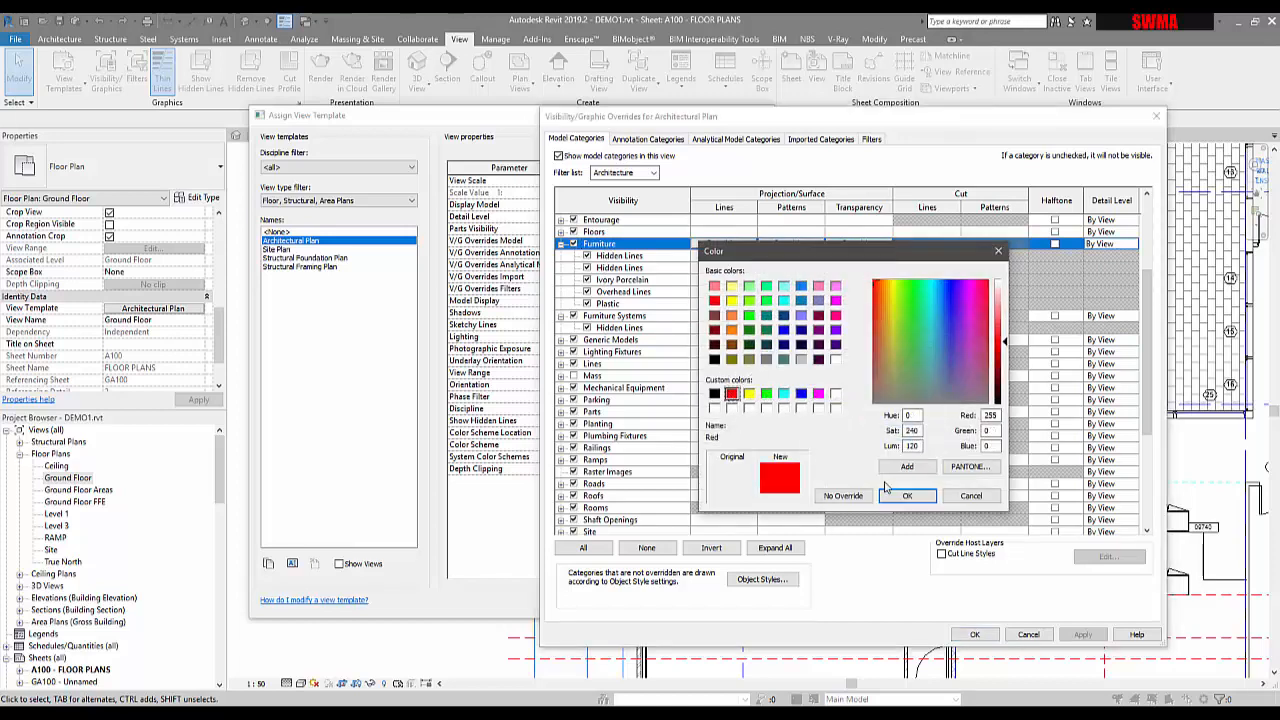
pyautogui.click(905, 495)
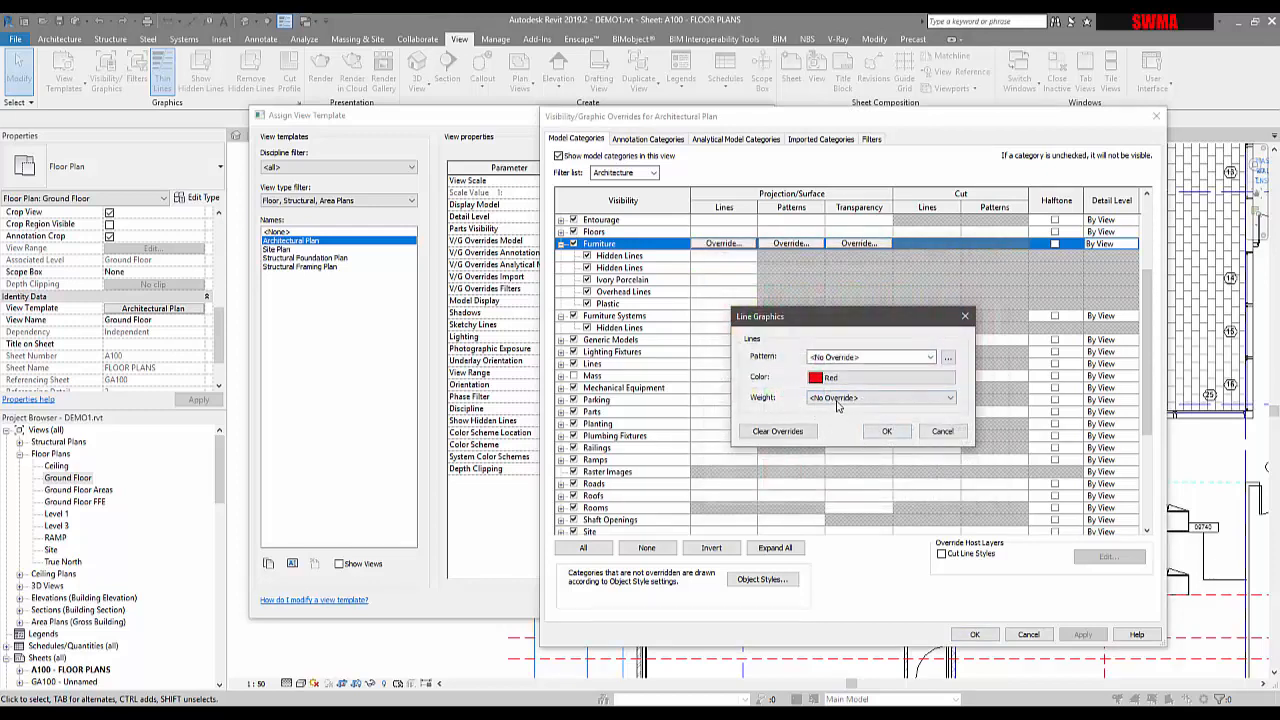
pyautogui.click(838, 398)
pyautogui.click(858, 412)
pyautogui.click(884, 431)
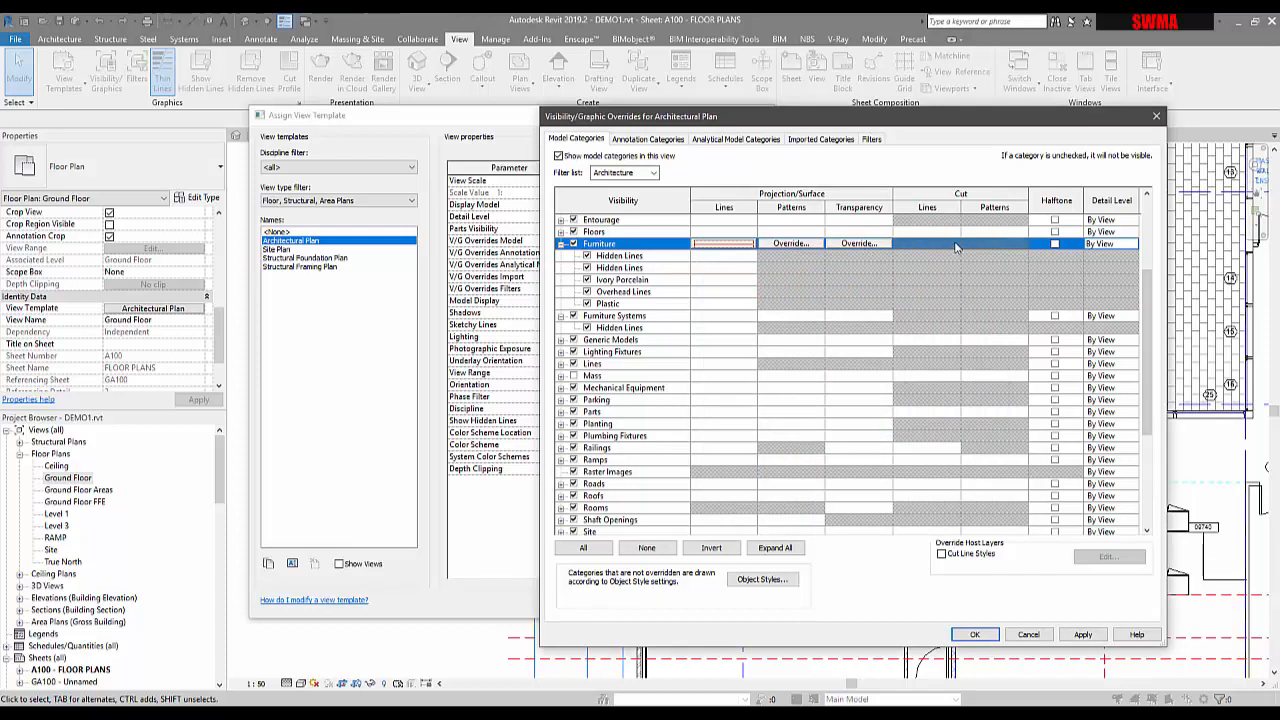
# - Apply the Furniture override to the Architectural Plan template, keeping its detail level By View, and move the template dialog clear of the plan
pyautogui.click(1133, 245)
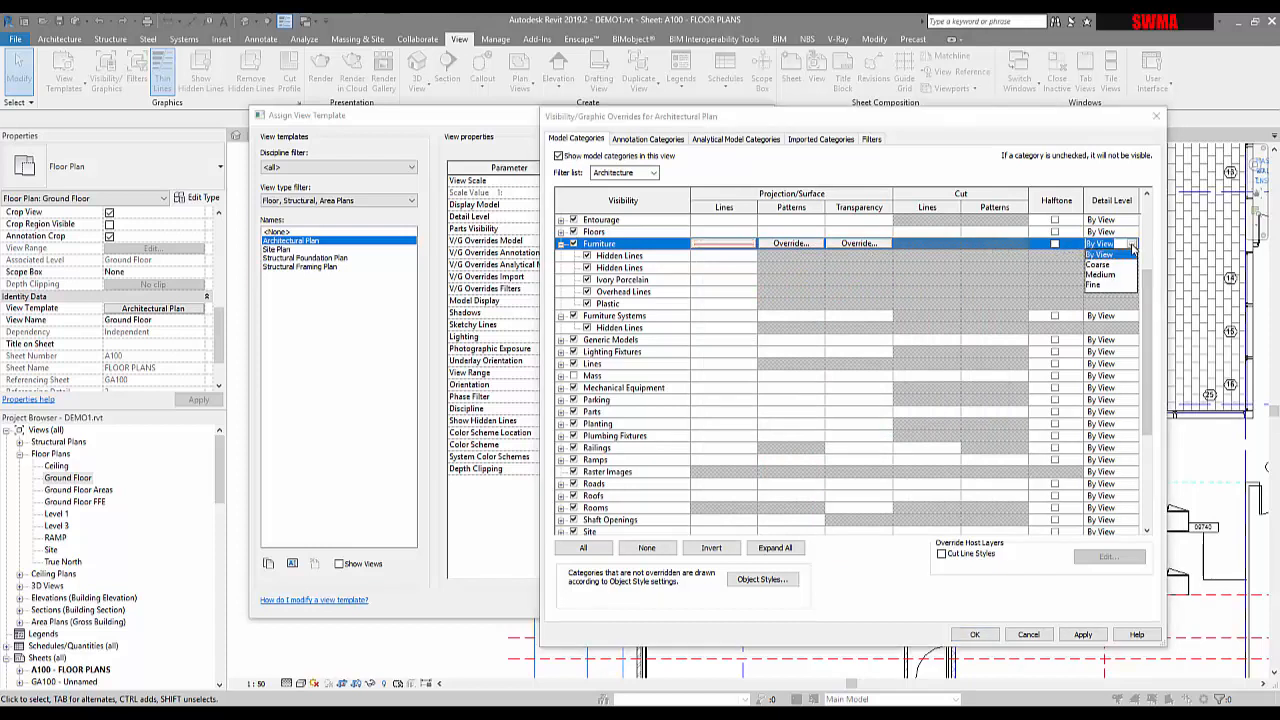
pyautogui.click(1133, 252)
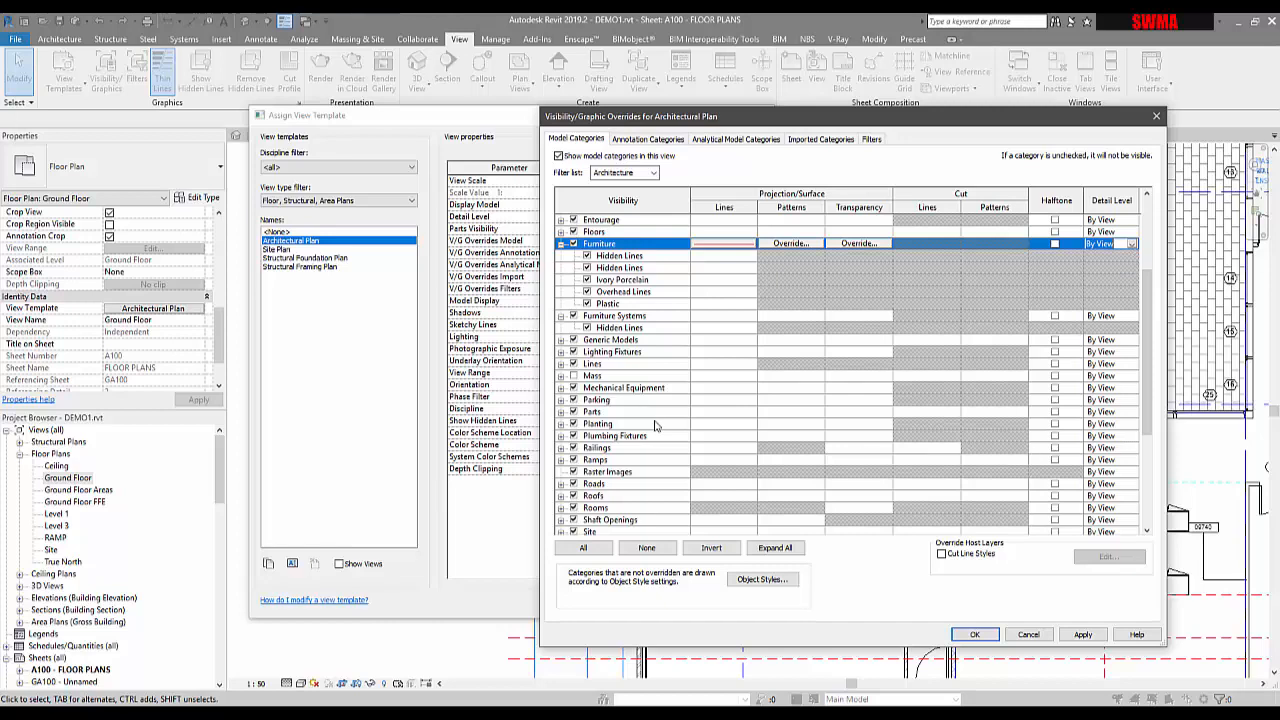
pyautogui.click(1083, 634)
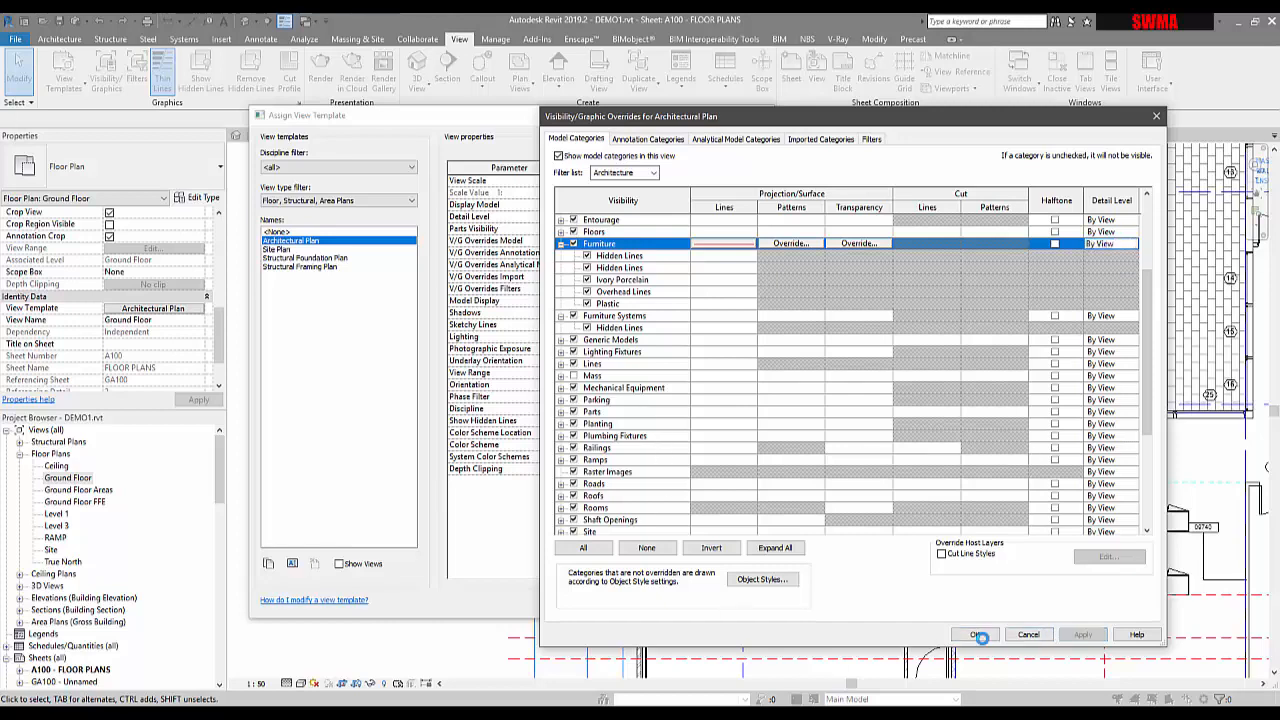
pyautogui.click(975, 636)
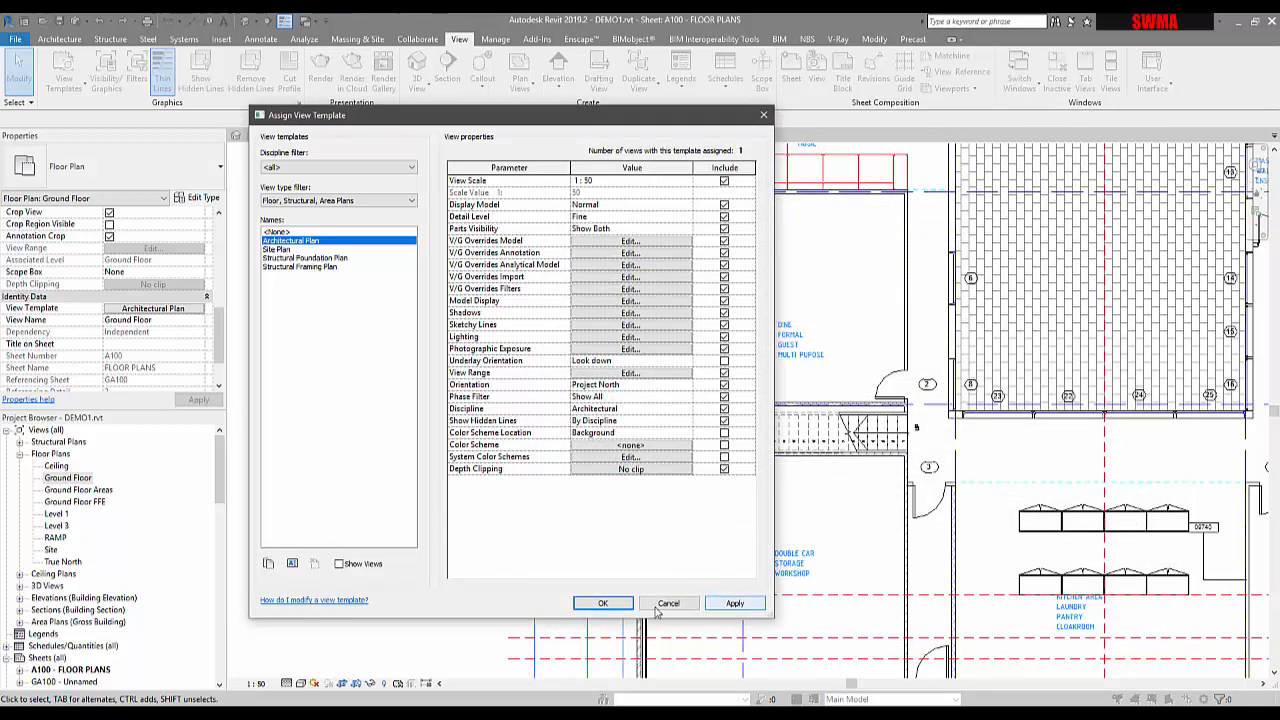
pyautogui.click(735, 604)
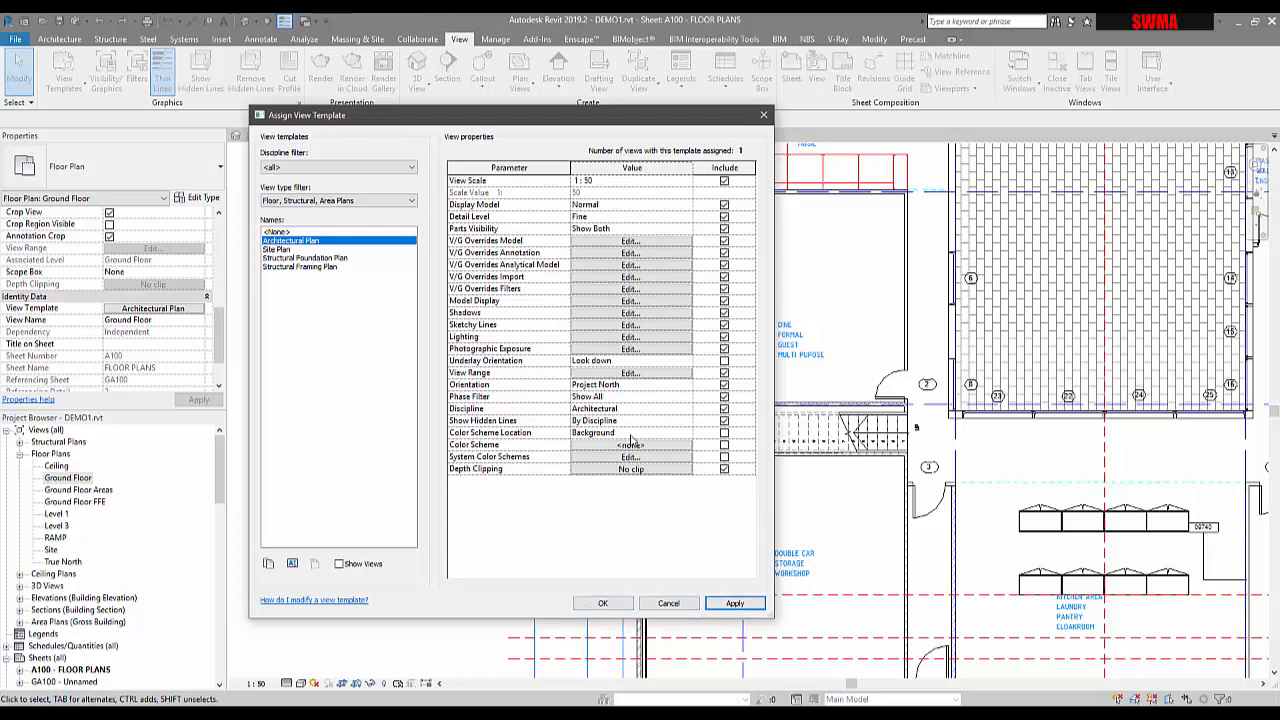
pyautogui.moveTo(574, 117); pyautogui.dragTo(834, 292)
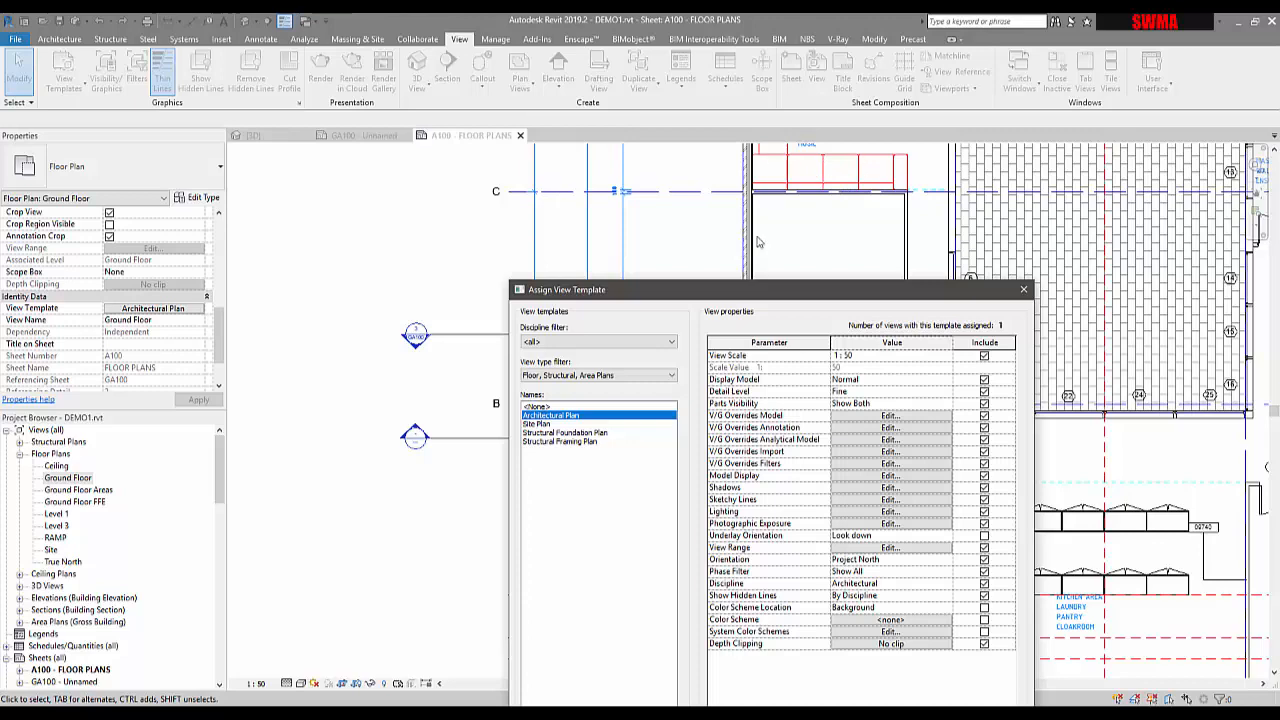
pyautogui.moveTo(838, 290); pyautogui.dragTo(403, 216)
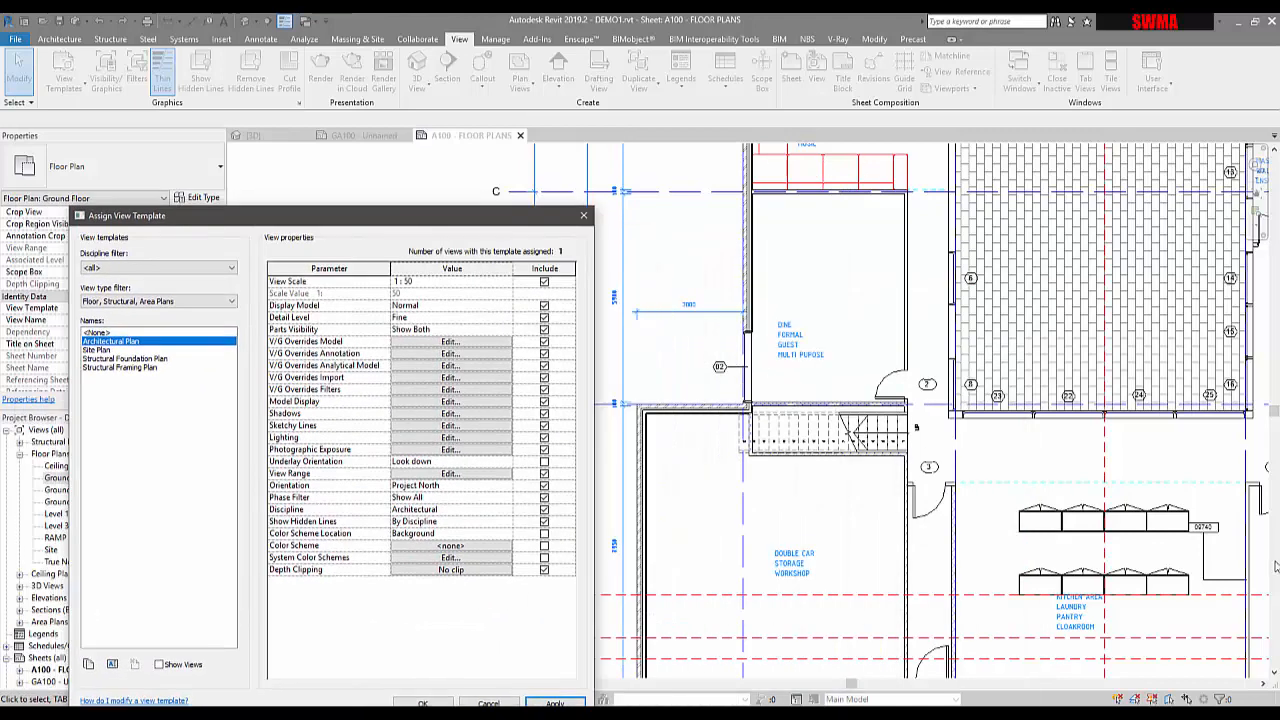
# - Open the annotation category overrides of the Architectural Plan template, expand Generic Annotations and check the Grids category's override options
pyautogui.moveTo(490, 229); pyautogui.dragTo(718, 165)
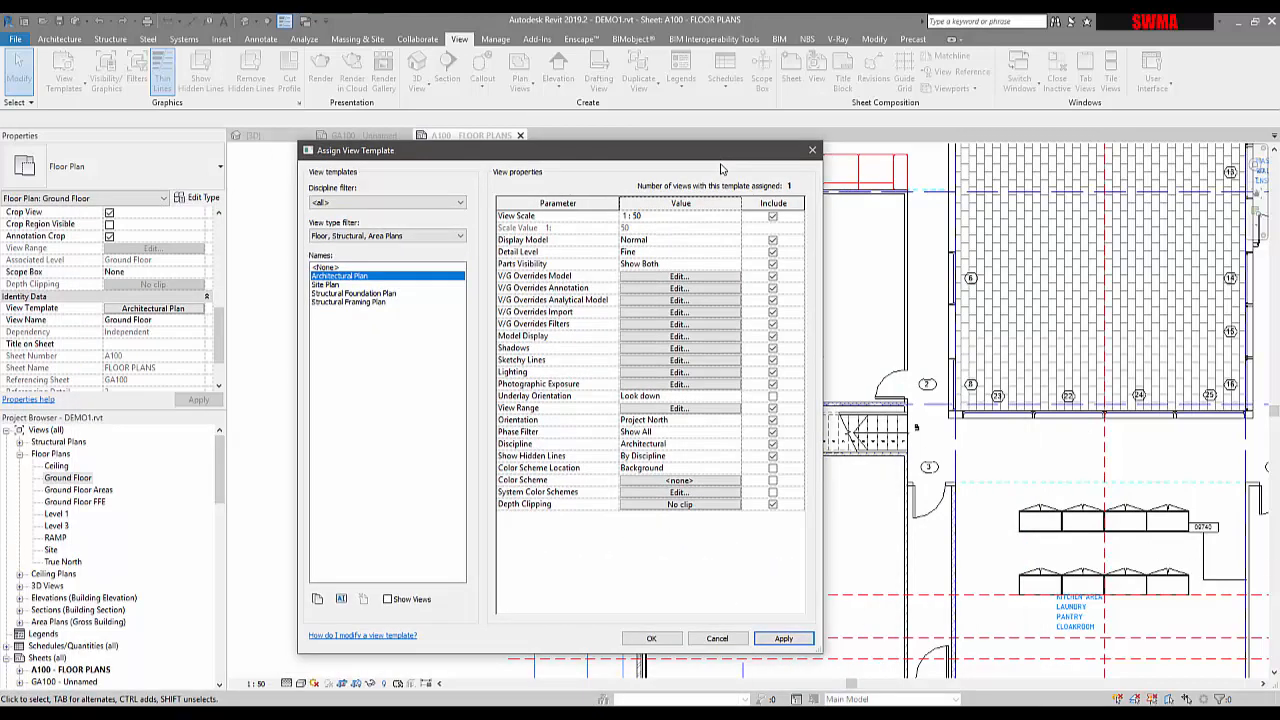
pyautogui.click(632, 290)
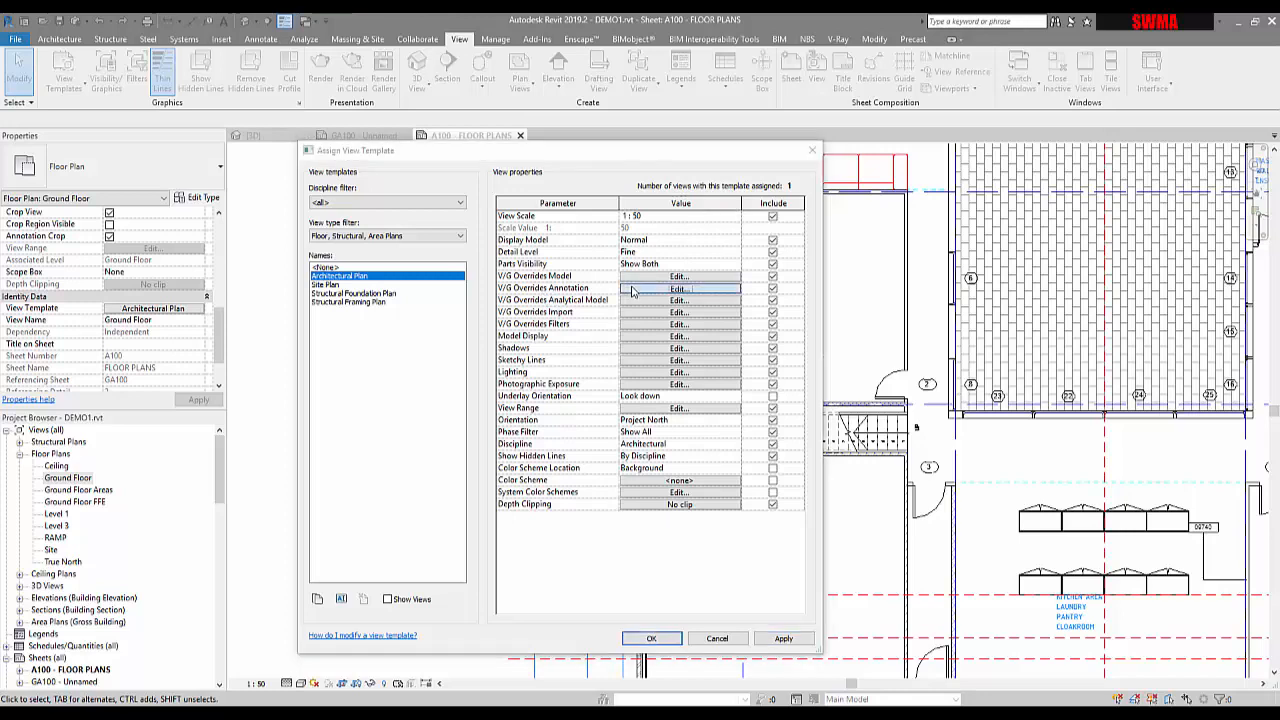
pyautogui.scroll(-5, 600, 400)
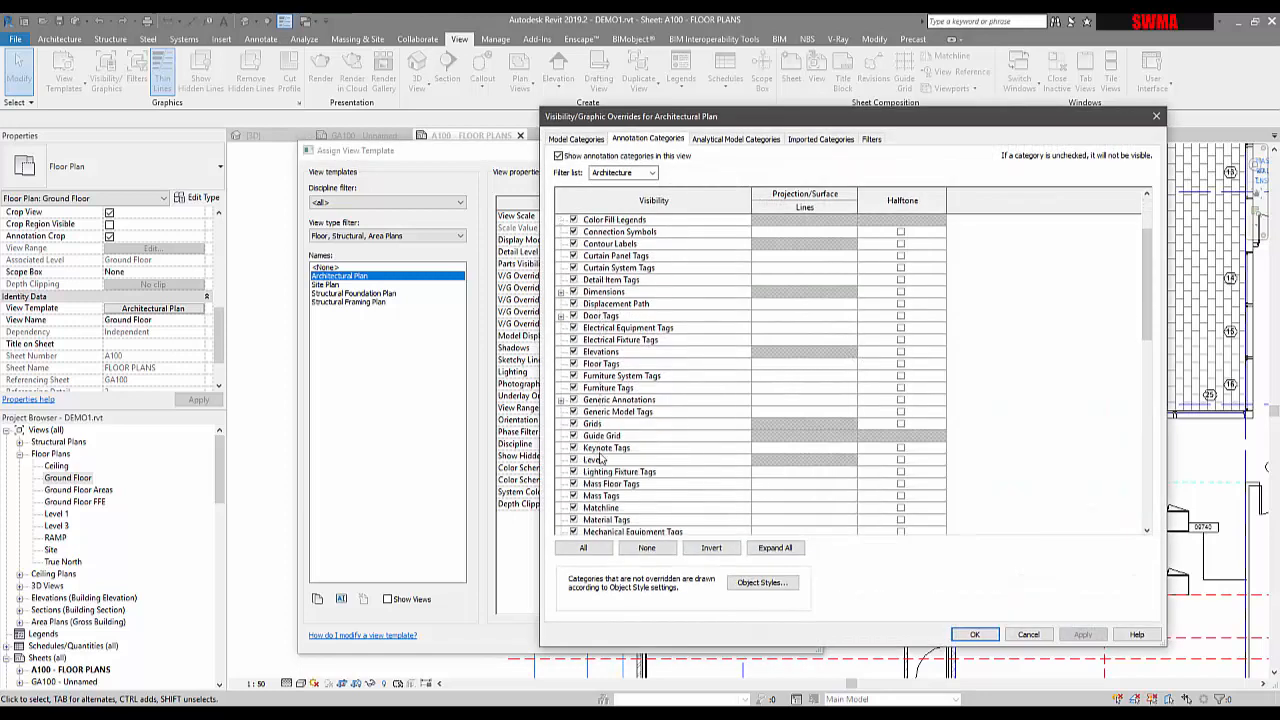
pyautogui.click(890, 389)
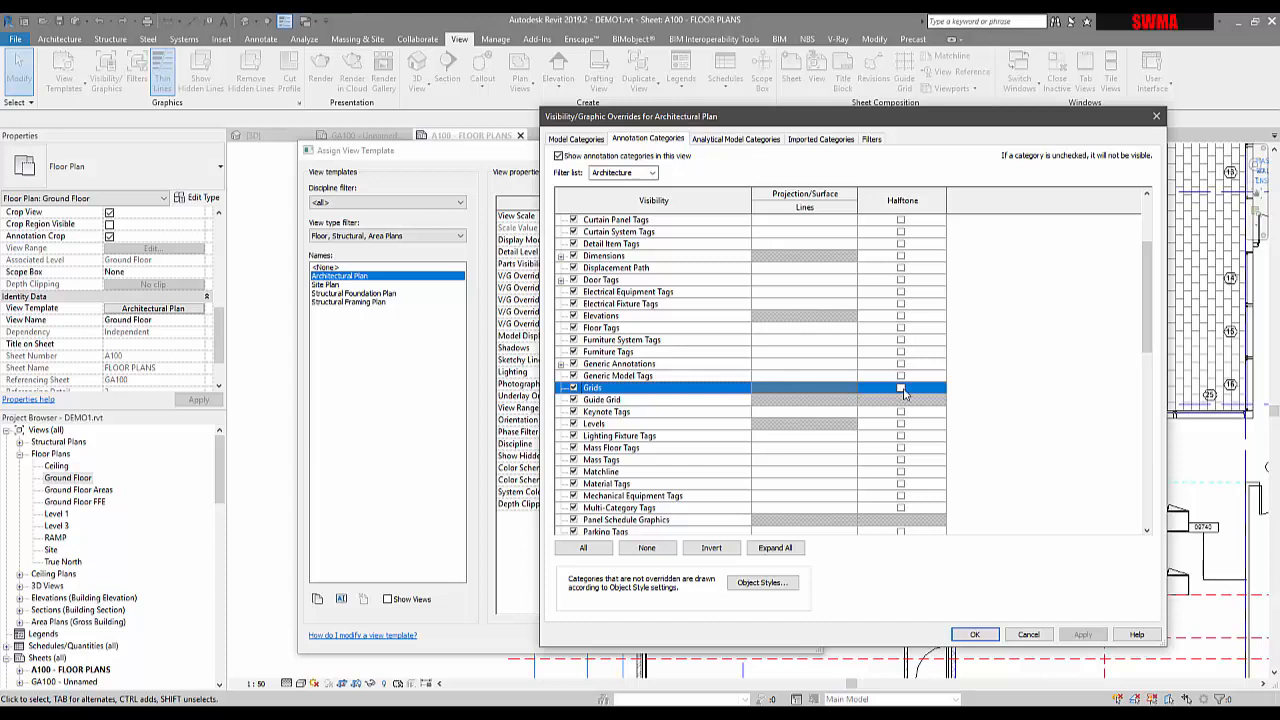
pyautogui.click(901, 388)
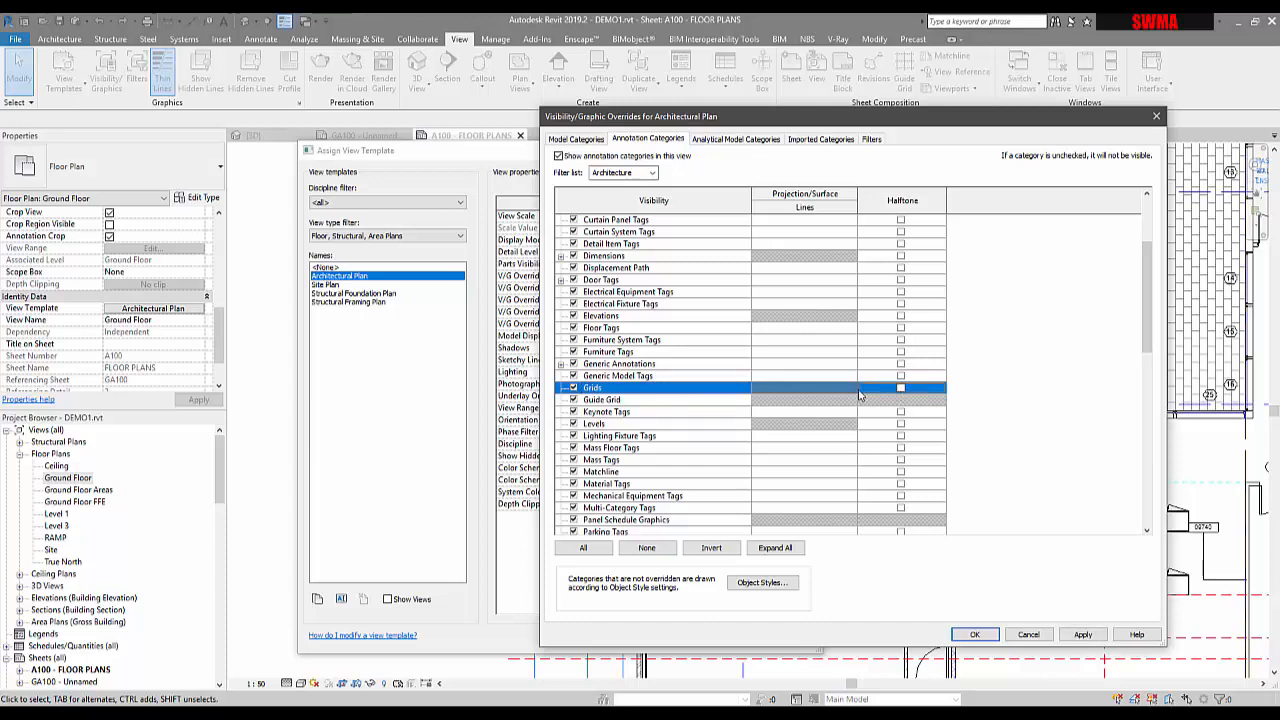
pyautogui.click(561, 365)
pyautogui.click(606, 379)
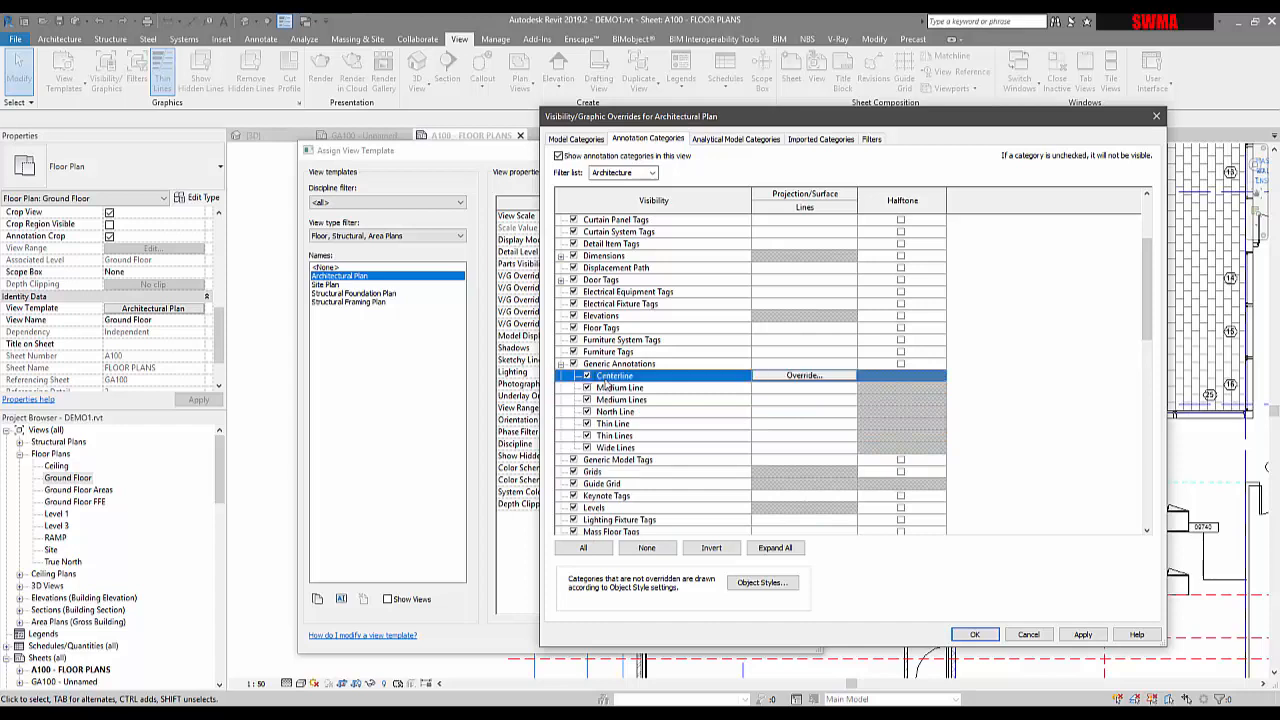
pyautogui.click(600, 472)
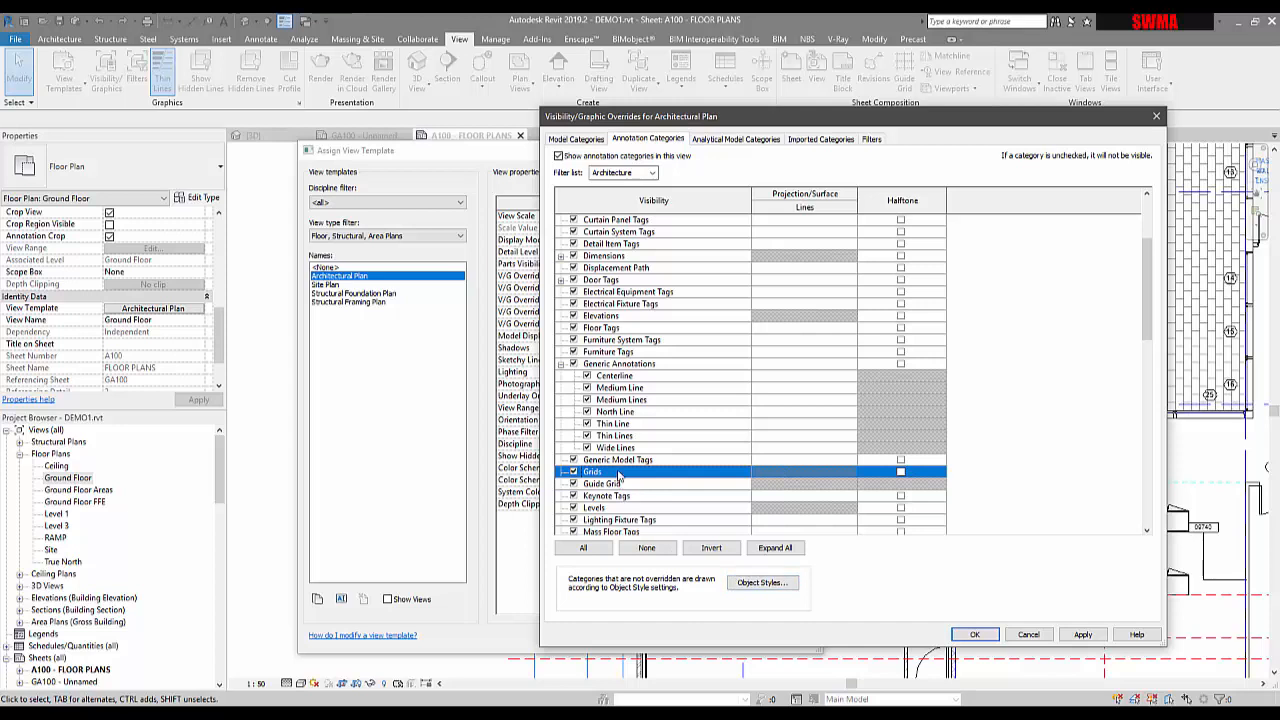
# - Override the projection line colour of the Generic Annotations category with green RGB 000-255-128 and confirm the annotation overrides
pyautogui.click(611, 365)
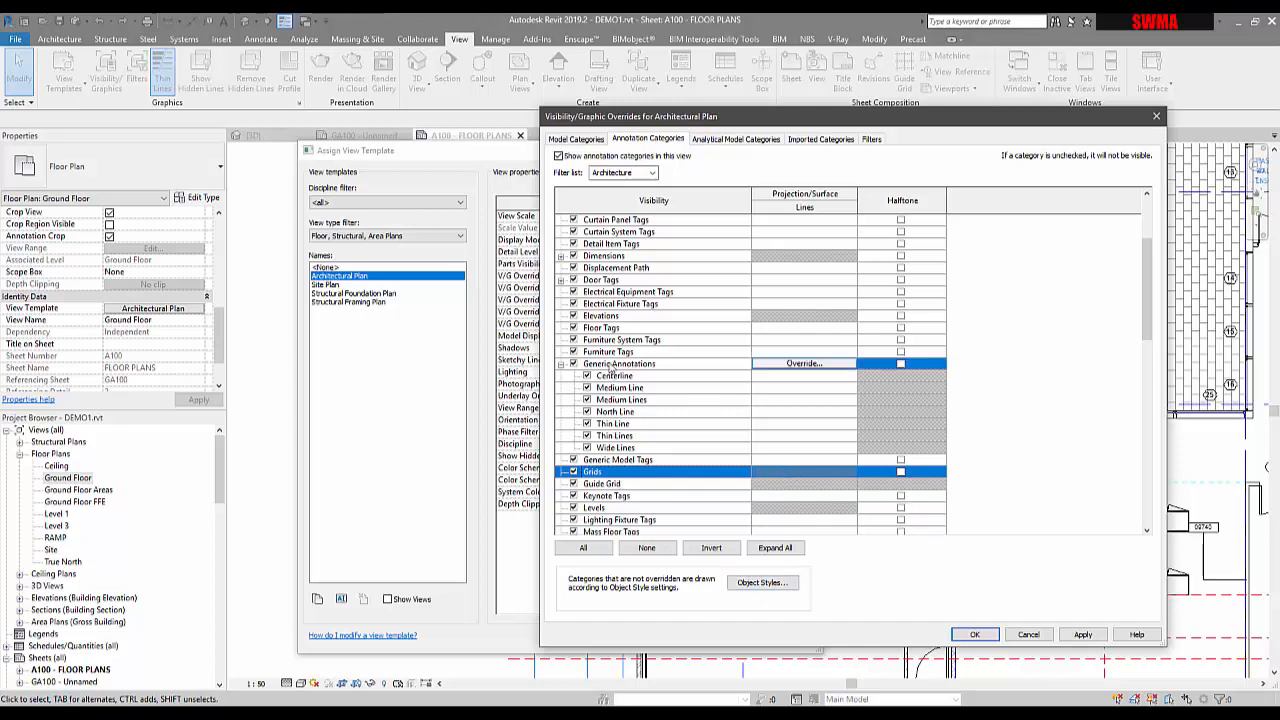
pyautogui.click(801, 366)
pyautogui.click(841, 382)
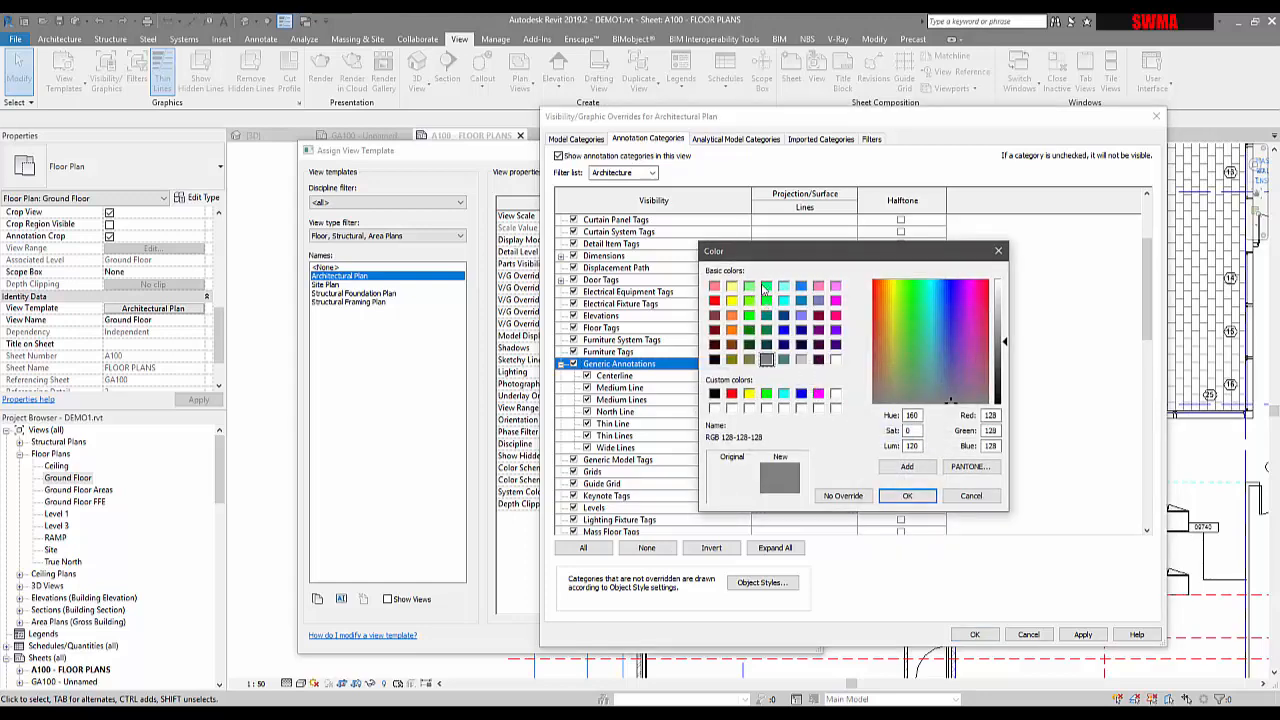
pyautogui.click(766, 287)
pyautogui.click(907, 498)
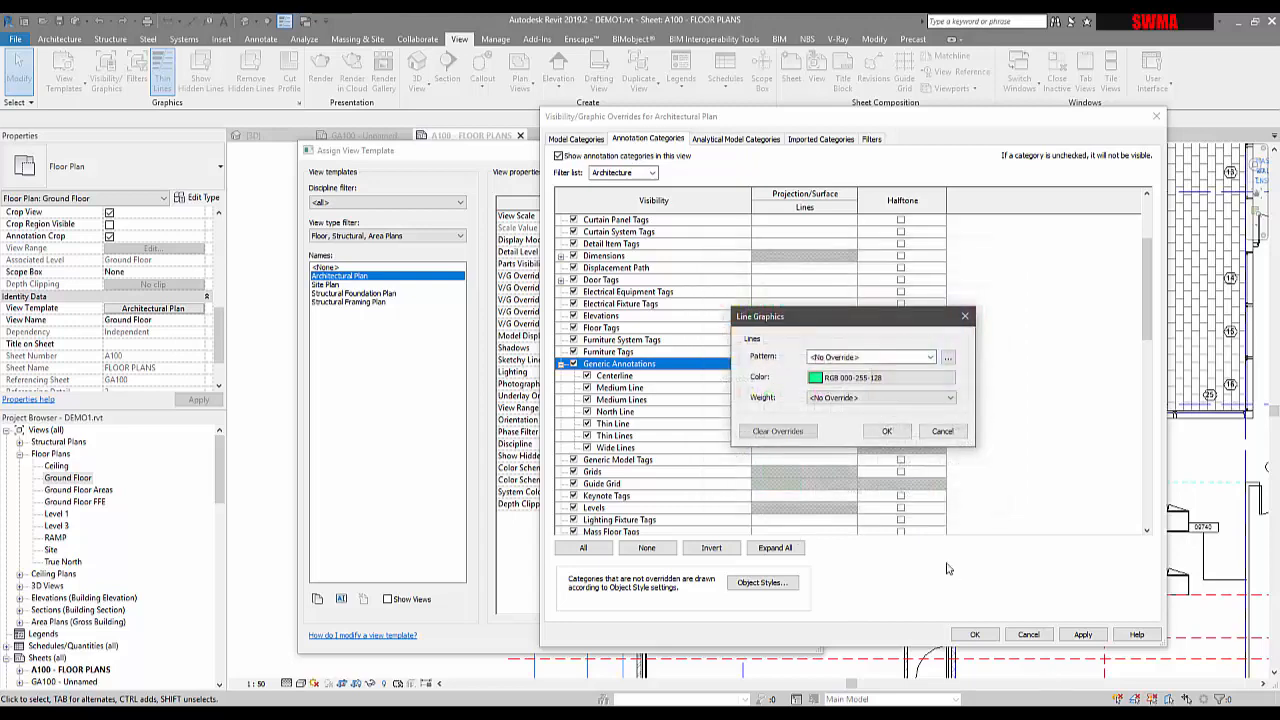
pyautogui.click(889, 430)
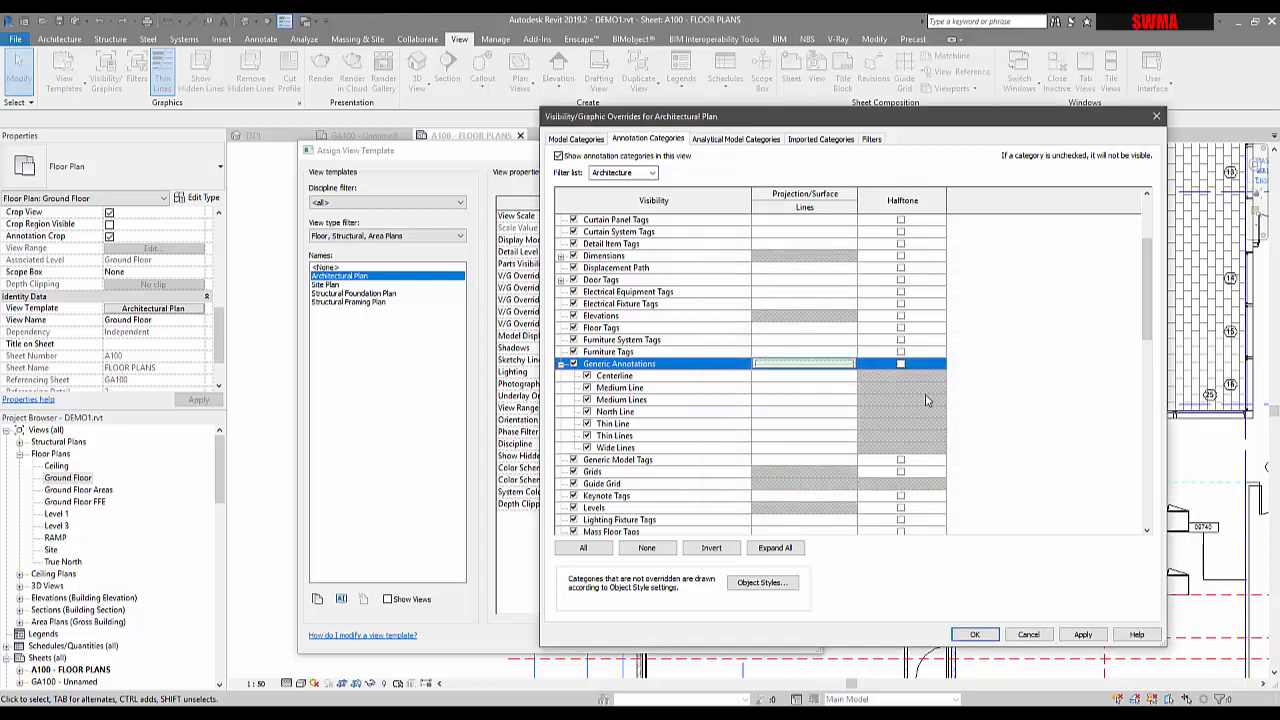
pyautogui.click(975, 635)
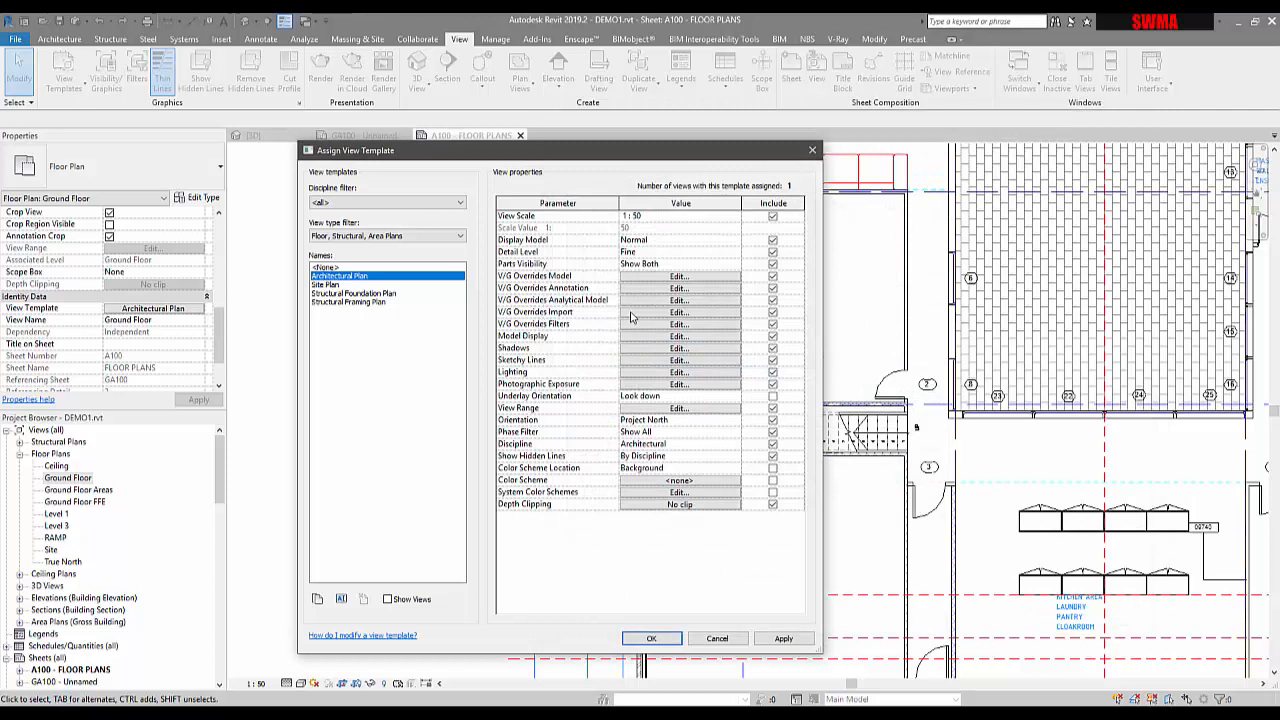
# - Keep the template's model display style as Hidden Line and apply the Architectural Plan template to the Ground Floor view
pyautogui.click(655, 338)
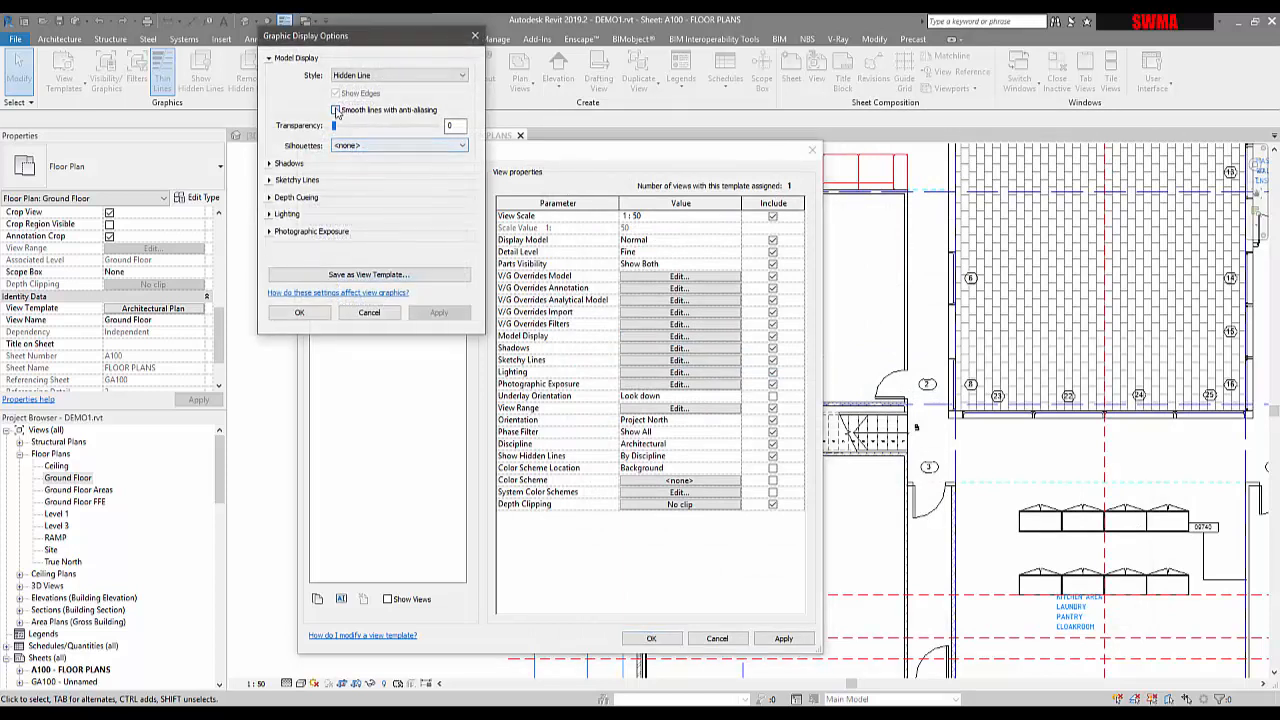
pyautogui.click(300, 313)
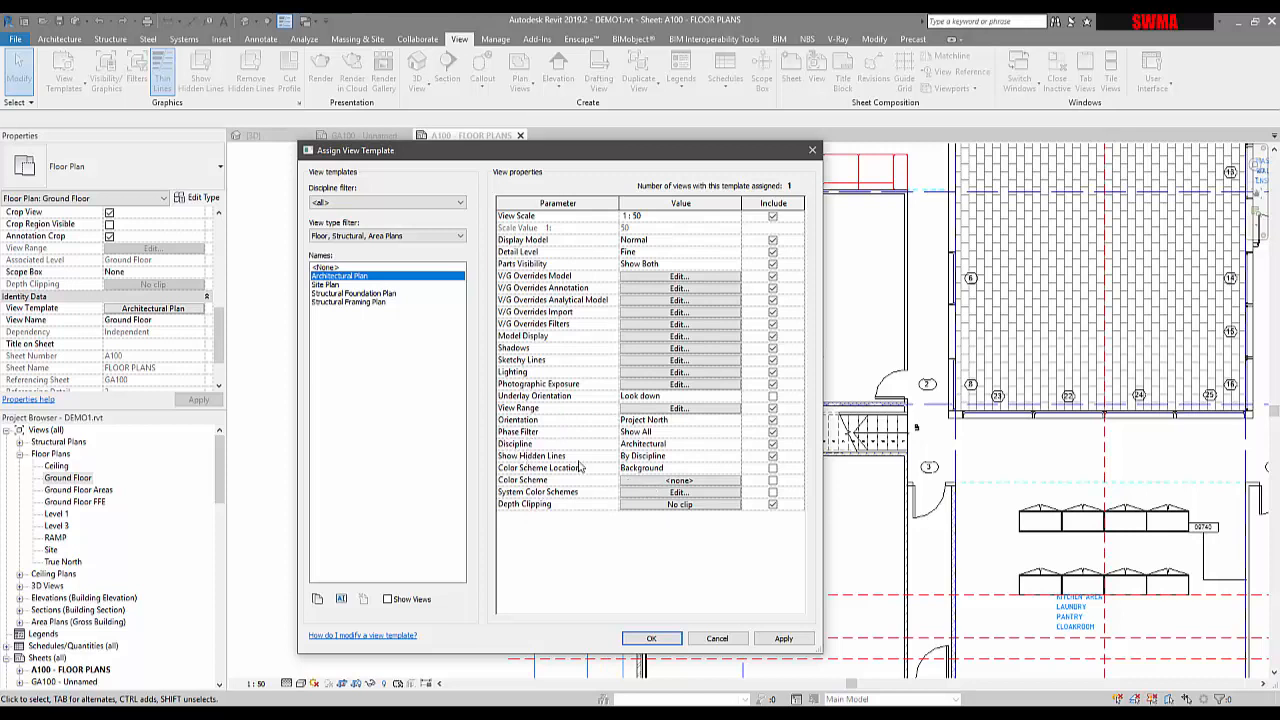
pyautogui.click(781, 640)
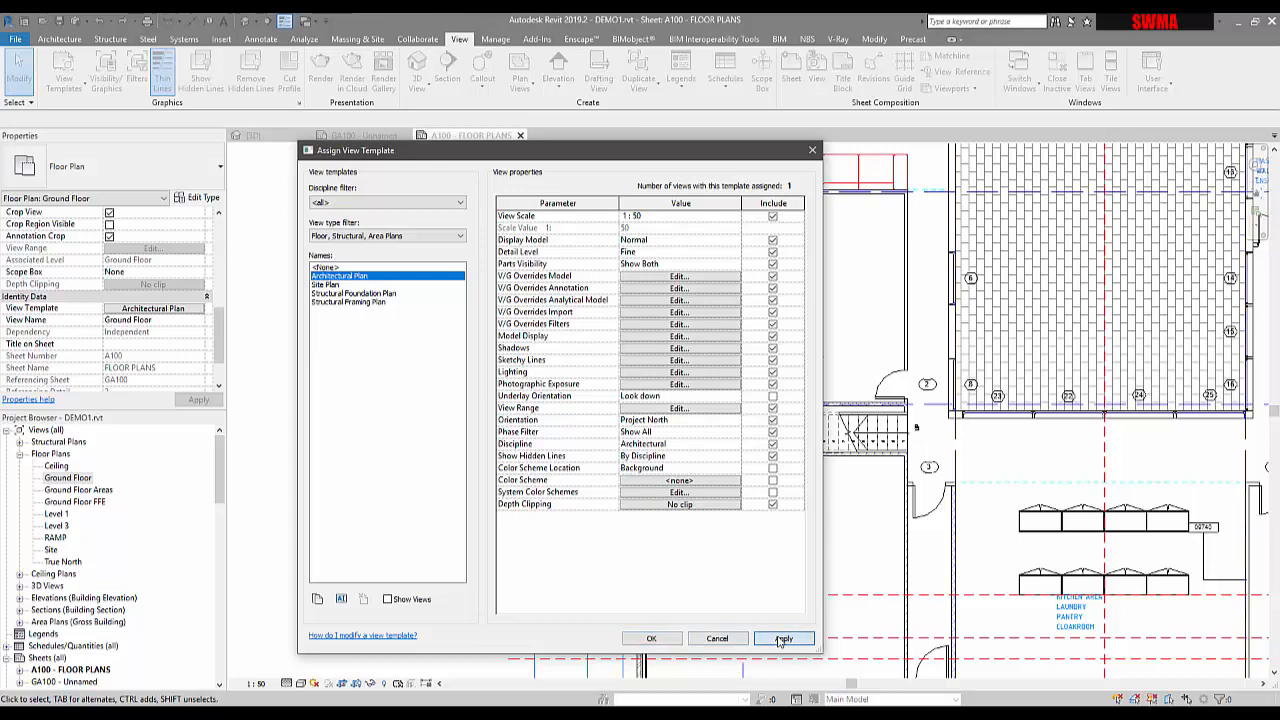
pyautogui.click(651, 638)
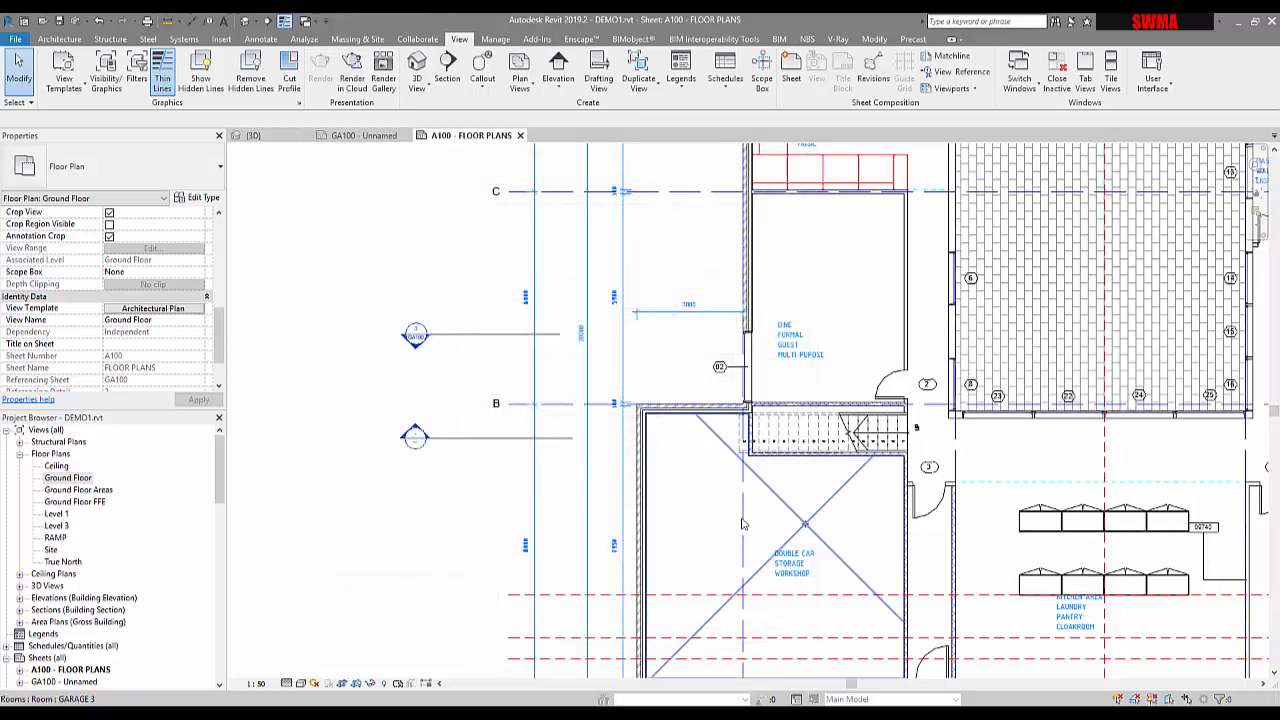
# - Move the BEDROOM OFFICE STUDY text note clear of the bed symbol and review the text types available for it
pyautogui.scroll(-3, 656, 490)
pyautogui.moveTo(656, 490); pyautogui.dragTo(535, 486, button='middle')
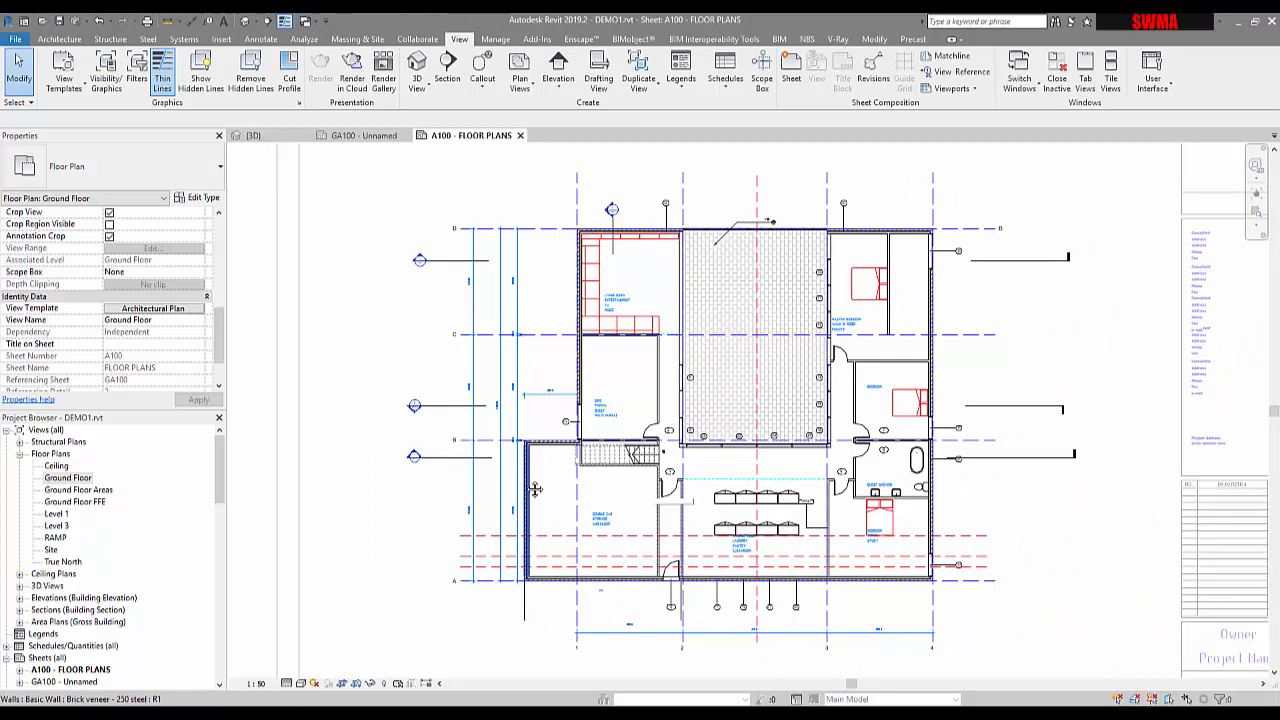
pyautogui.scroll(2, 672, 507)
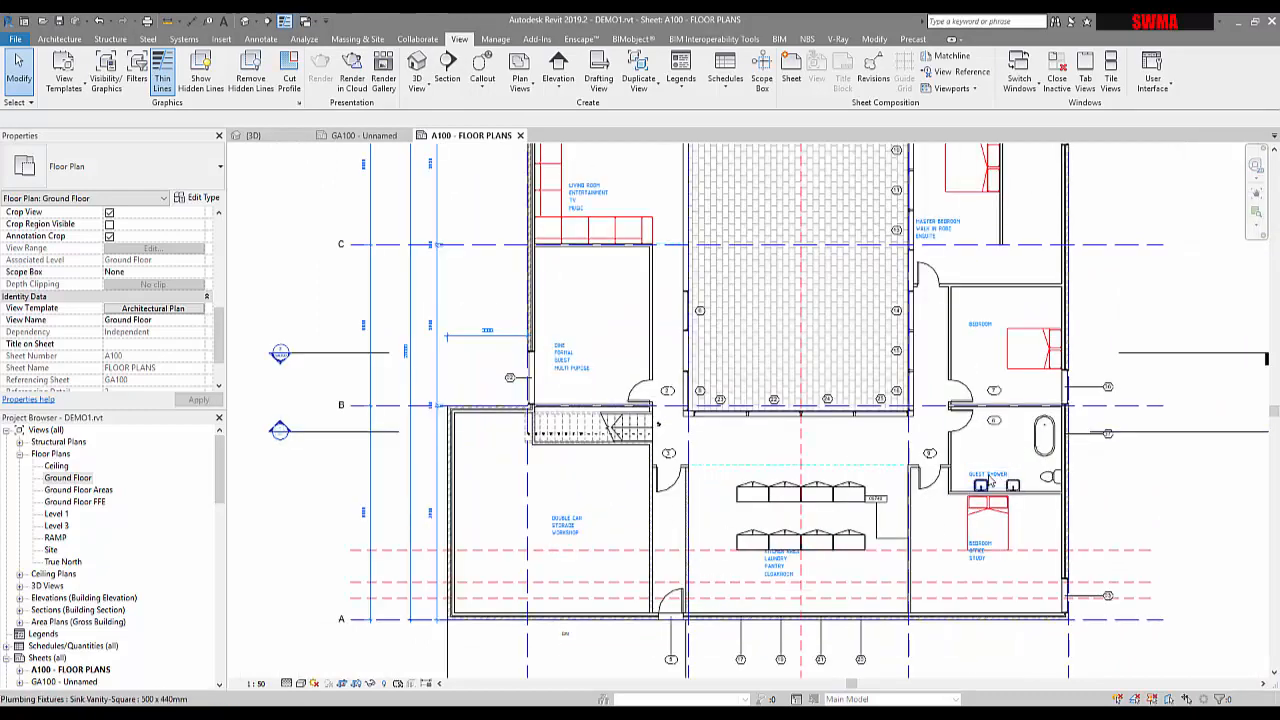
pyautogui.click(1013, 482)
pyautogui.click(1015, 577)
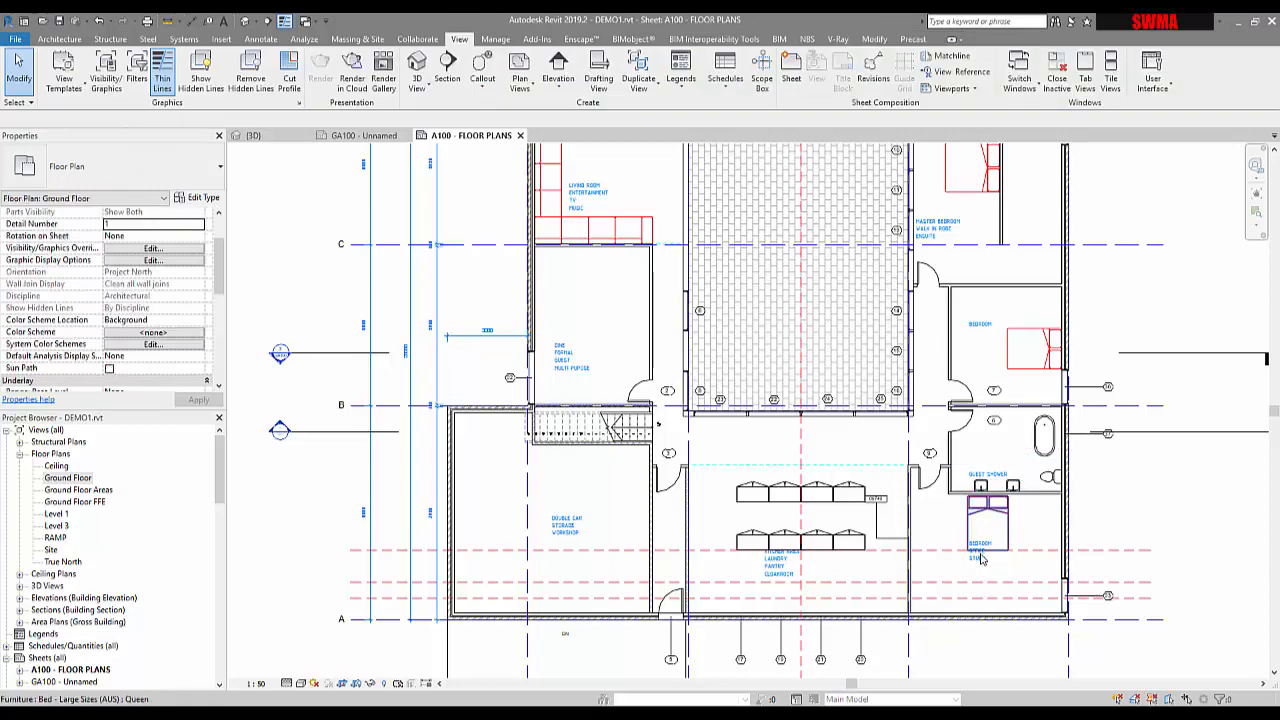
pyautogui.moveTo(983, 566); pyautogui.dragTo(988, 562)
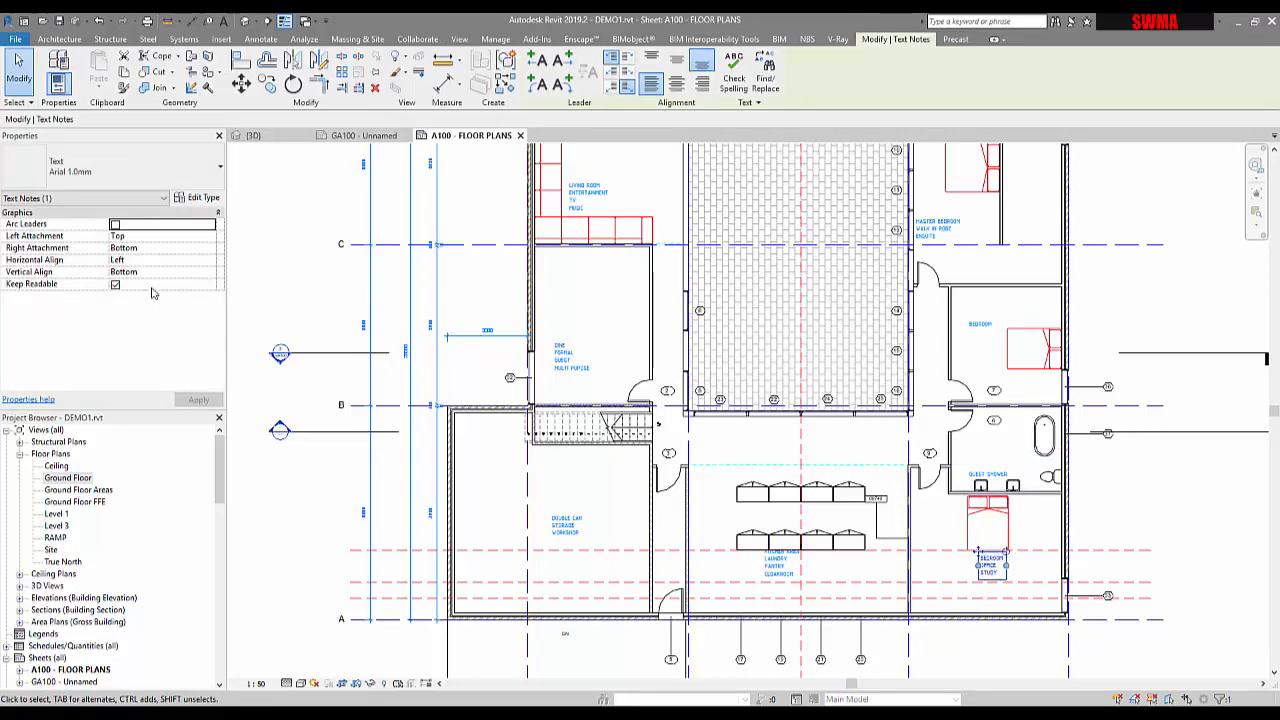
pyautogui.click(83, 174)
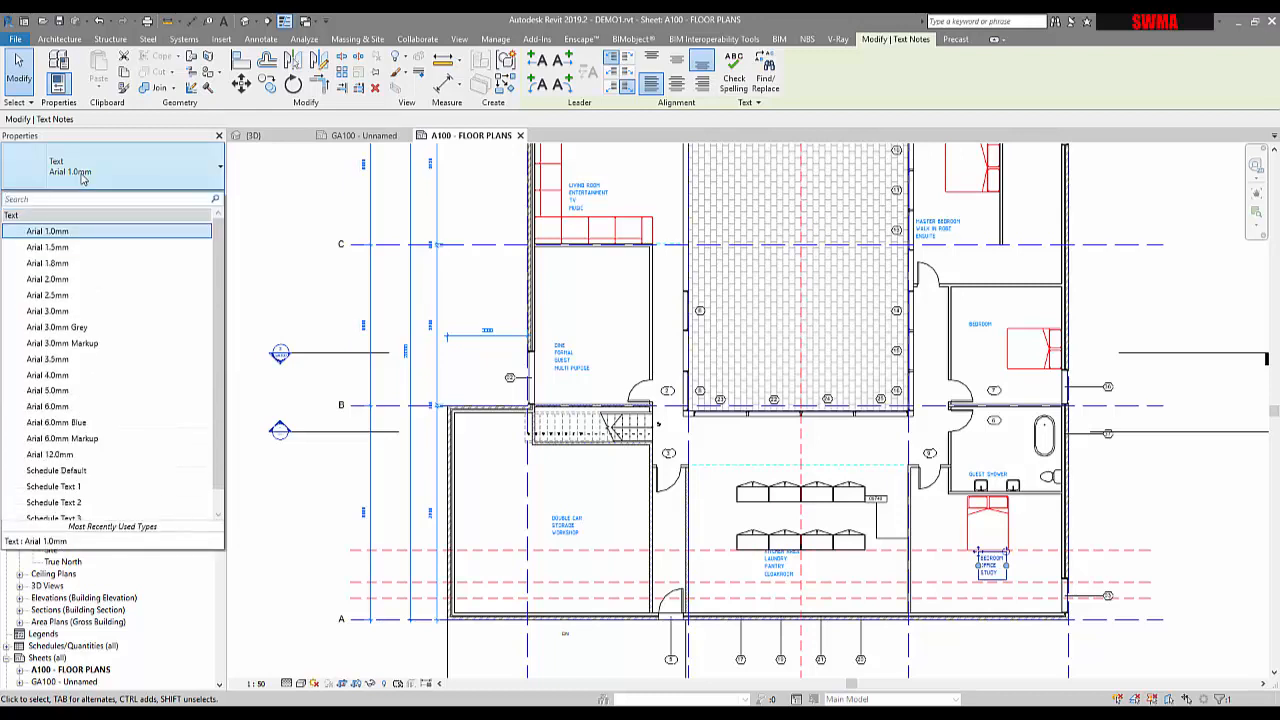
pyautogui.click(56, 422)
pyautogui.click(1168, 553)
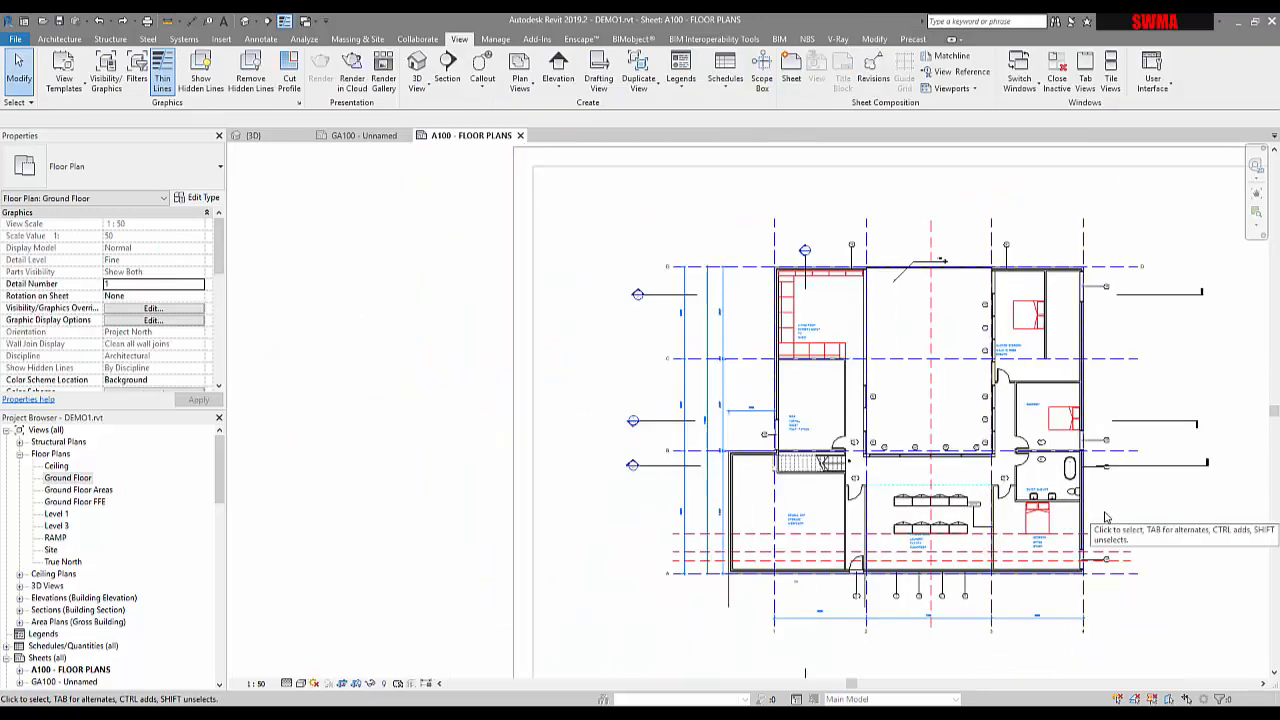
# - Check the type properties of the window tag outside the bedroom above the guest shower, and open its tag family for editing
pyautogui.scroll(-3, 1100, 528)
pyautogui.scroll(1, 1009, 517)
pyautogui.scroll(-1, 955, 457)
pyautogui.scroll(2, 955, 457)
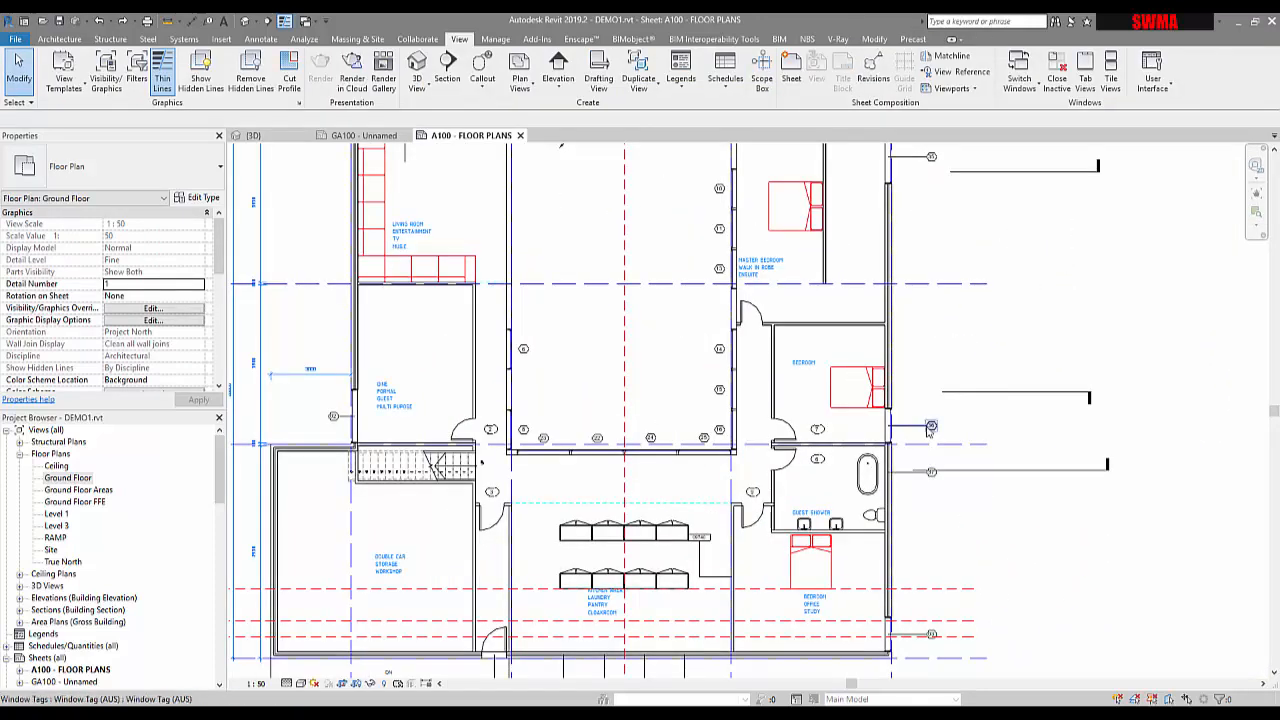
pyautogui.click(930, 427)
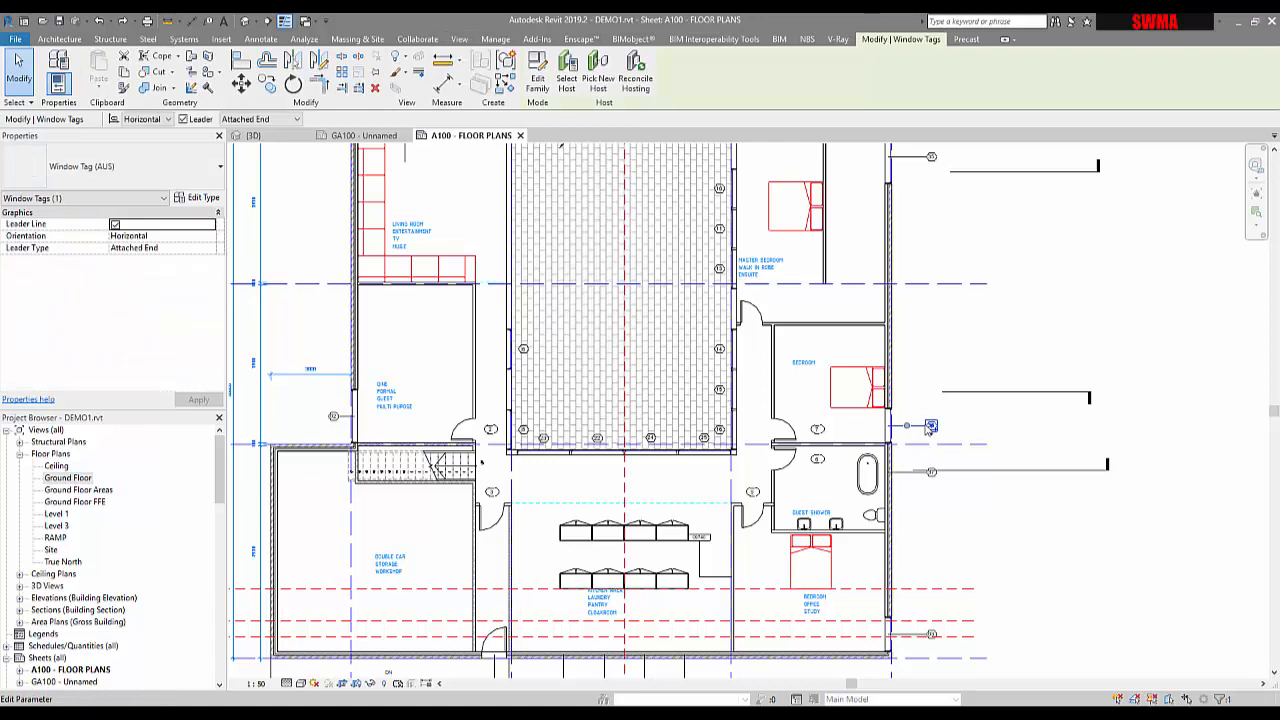
pyautogui.click(192, 199)
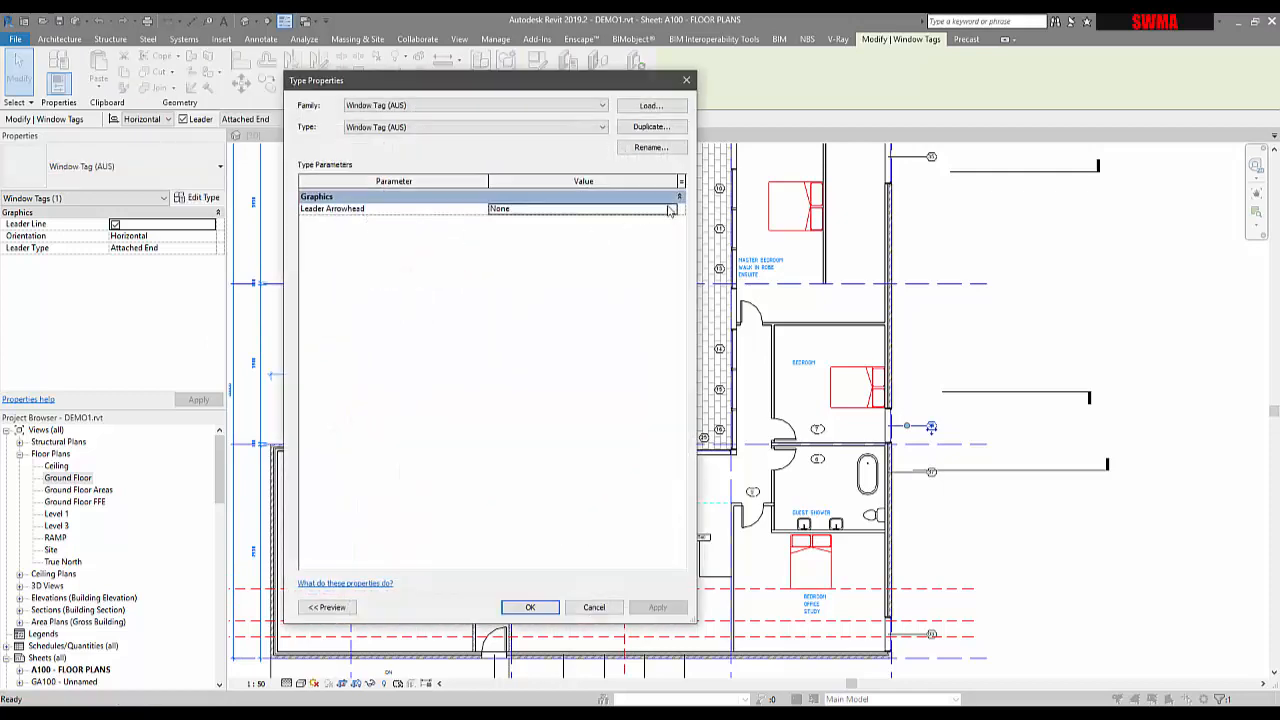
pyautogui.click(686, 80)
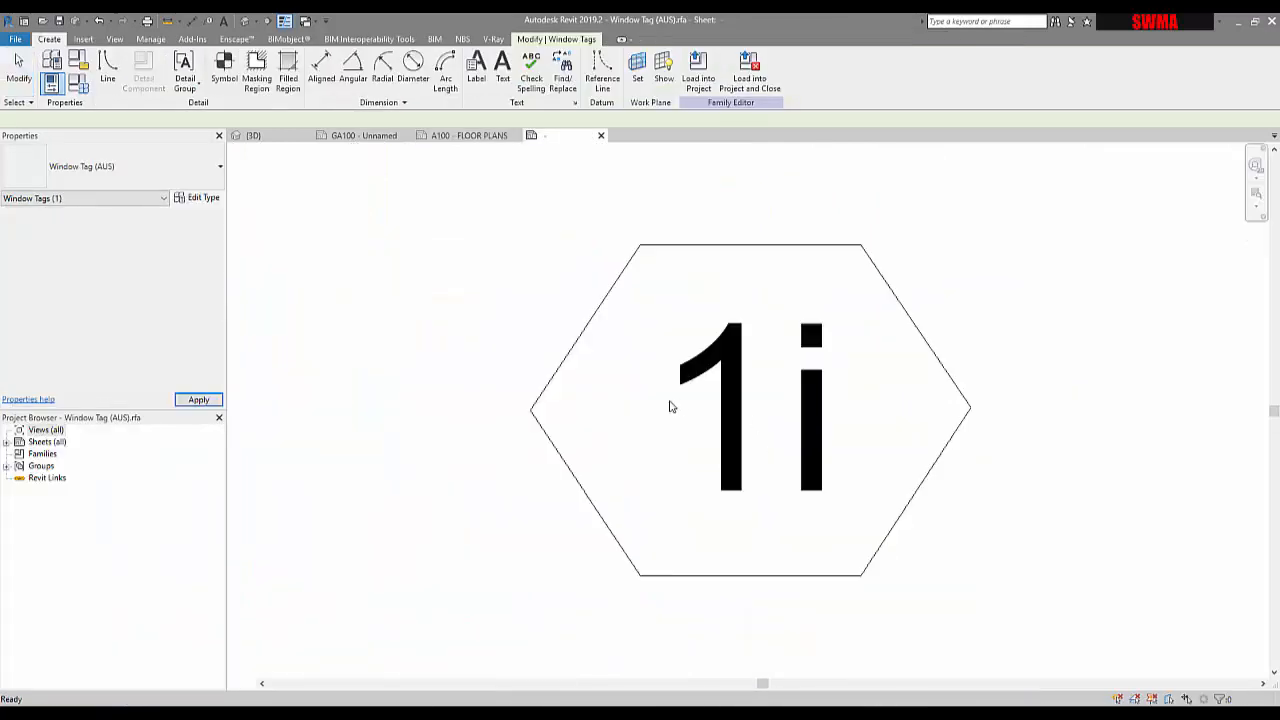
# - Inspect the type settings of the label in the window tag family and close the family without saving
pyautogui.click(723, 375)
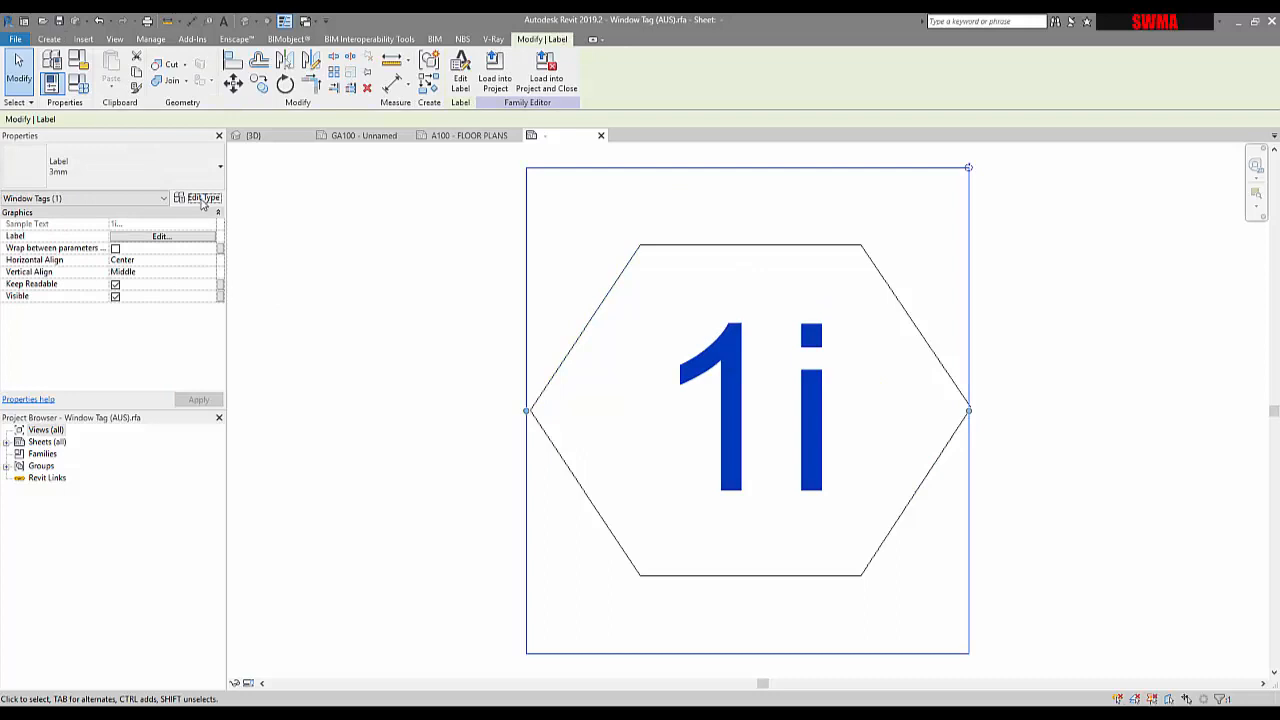
pyautogui.click(200, 197)
pyautogui.press('Escape')
pyautogui.press('Escape')
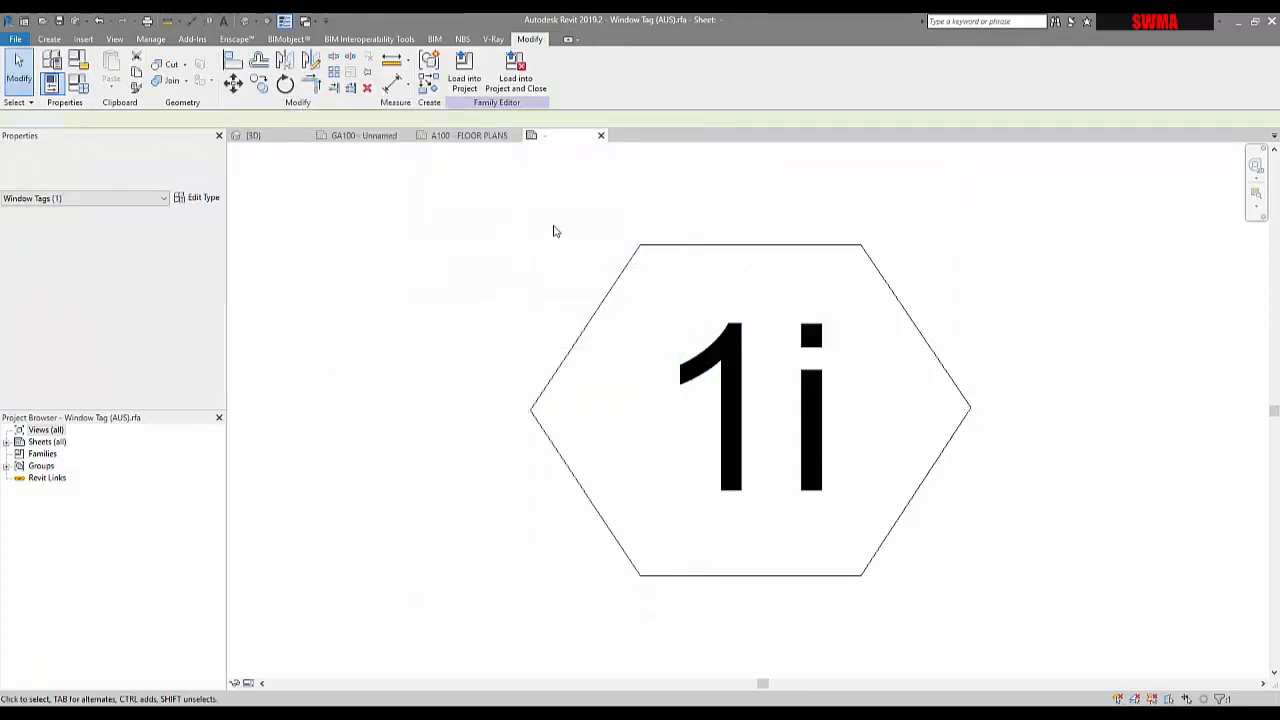
pyautogui.click(600, 136)
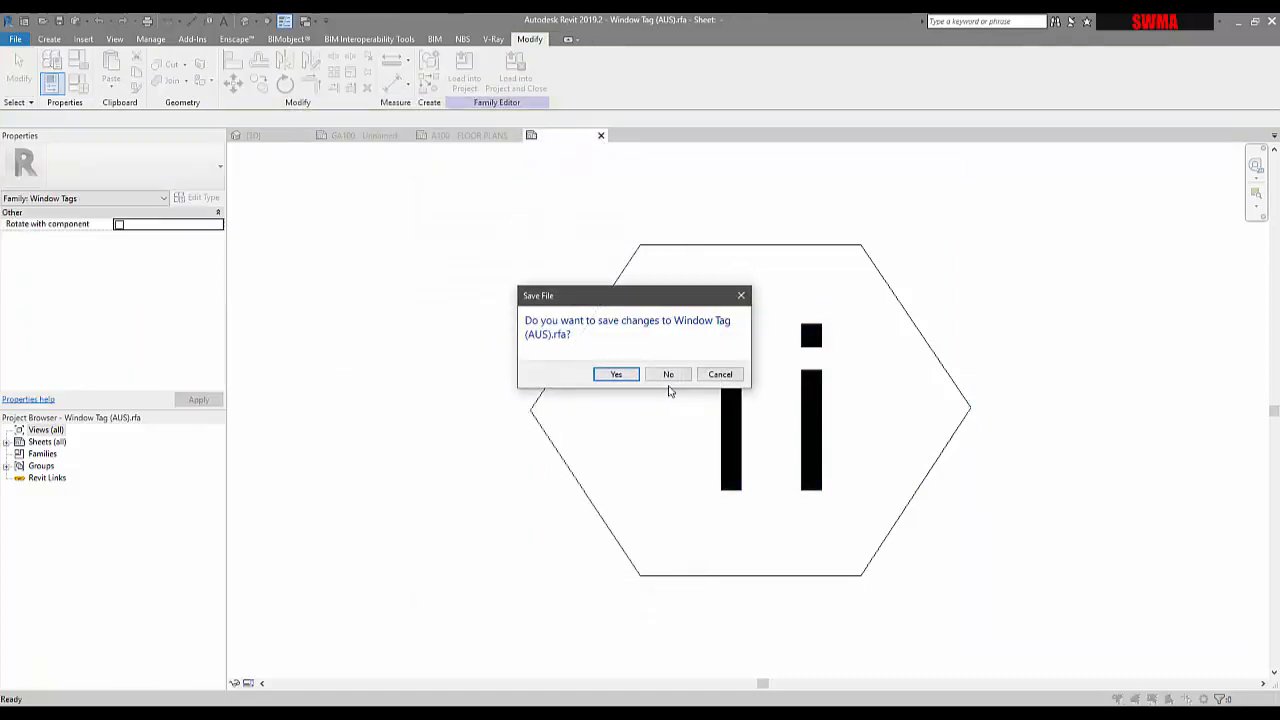
pyautogui.click(676, 375)
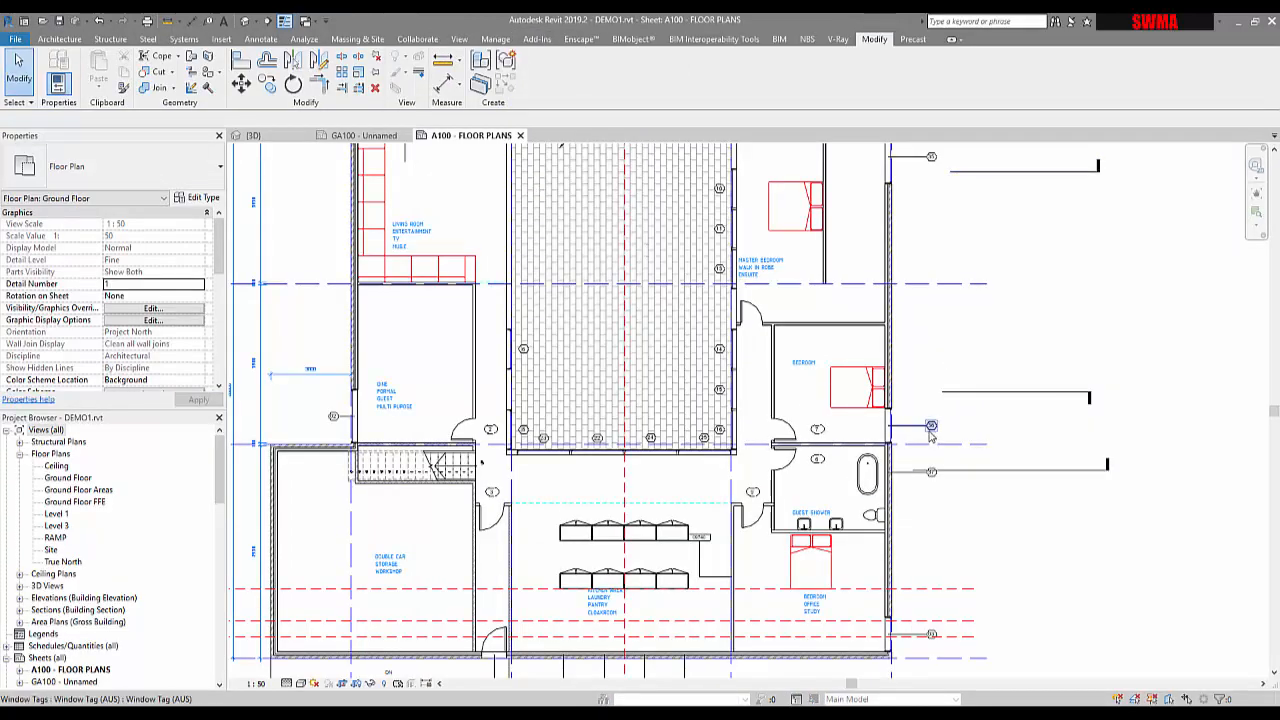
pyautogui.click(930, 435)
pyautogui.scroll(-2, 931, 431)
pyautogui.click(963, 470)
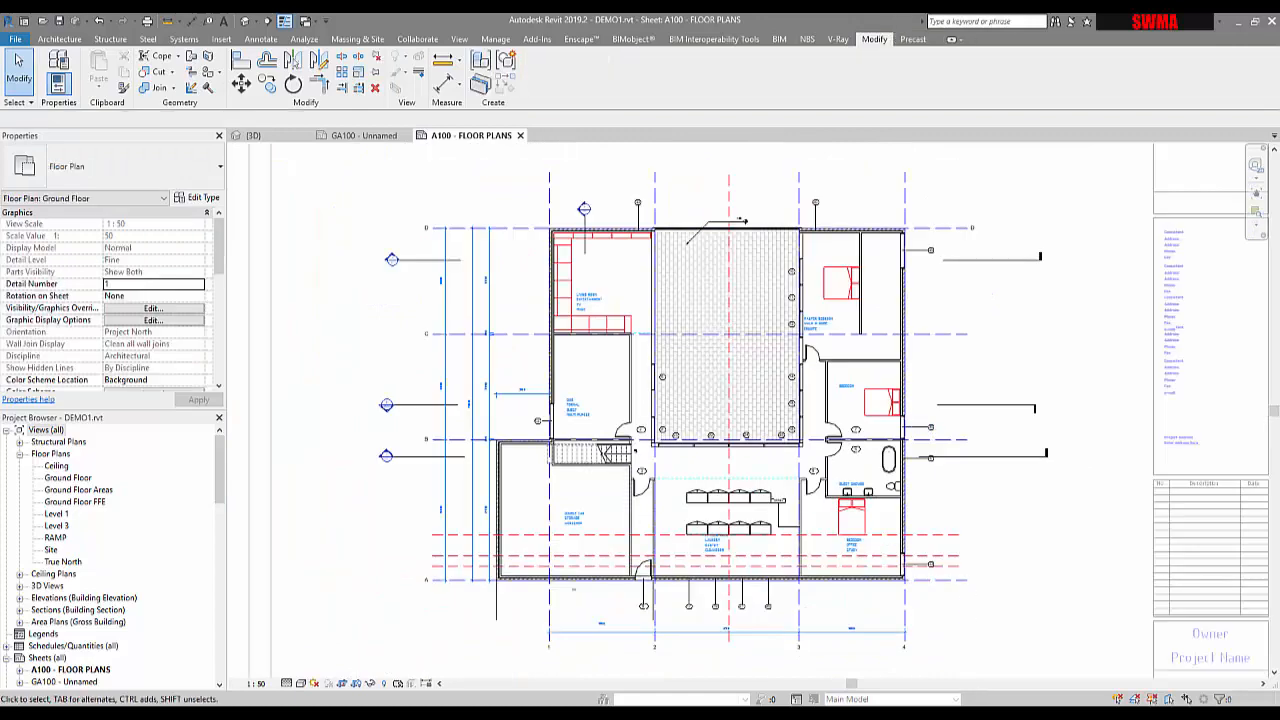
pyautogui.moveTo(967, 715)
pyautogui.click(967, 692)
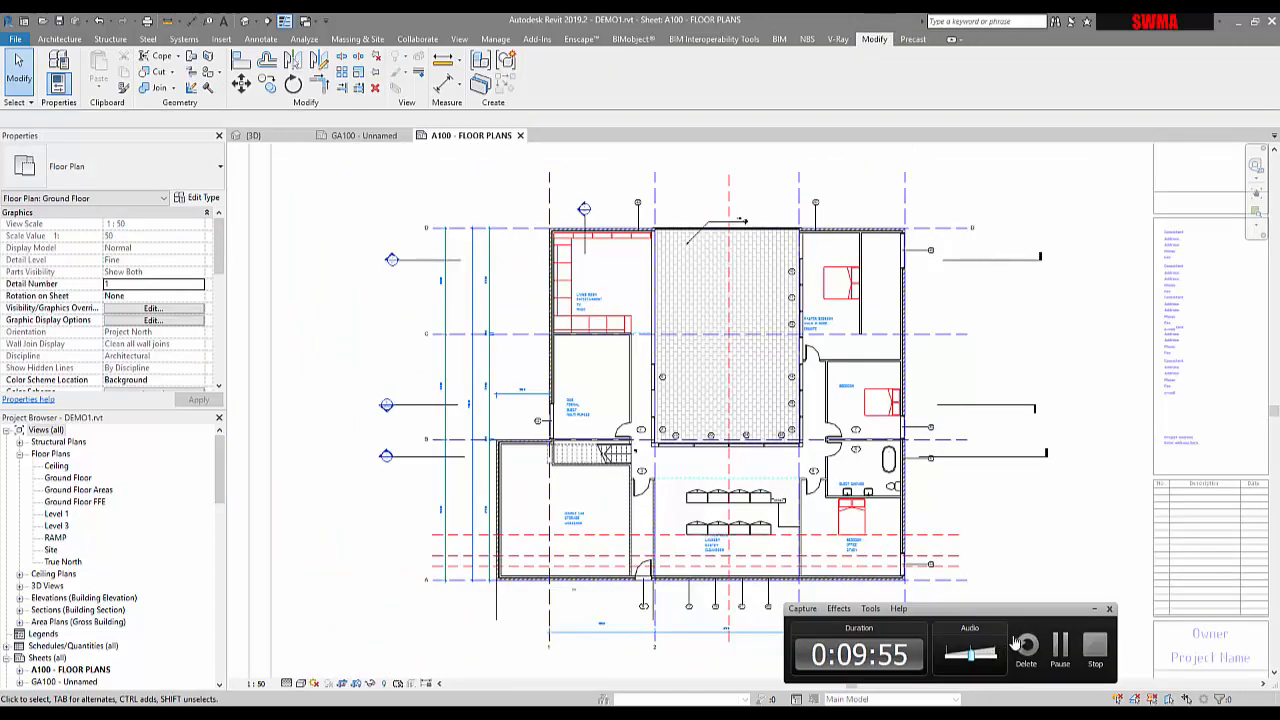
pyautogui.moveTo(1050, 602); pyautogui.dragTo(975, 587, button='middle')
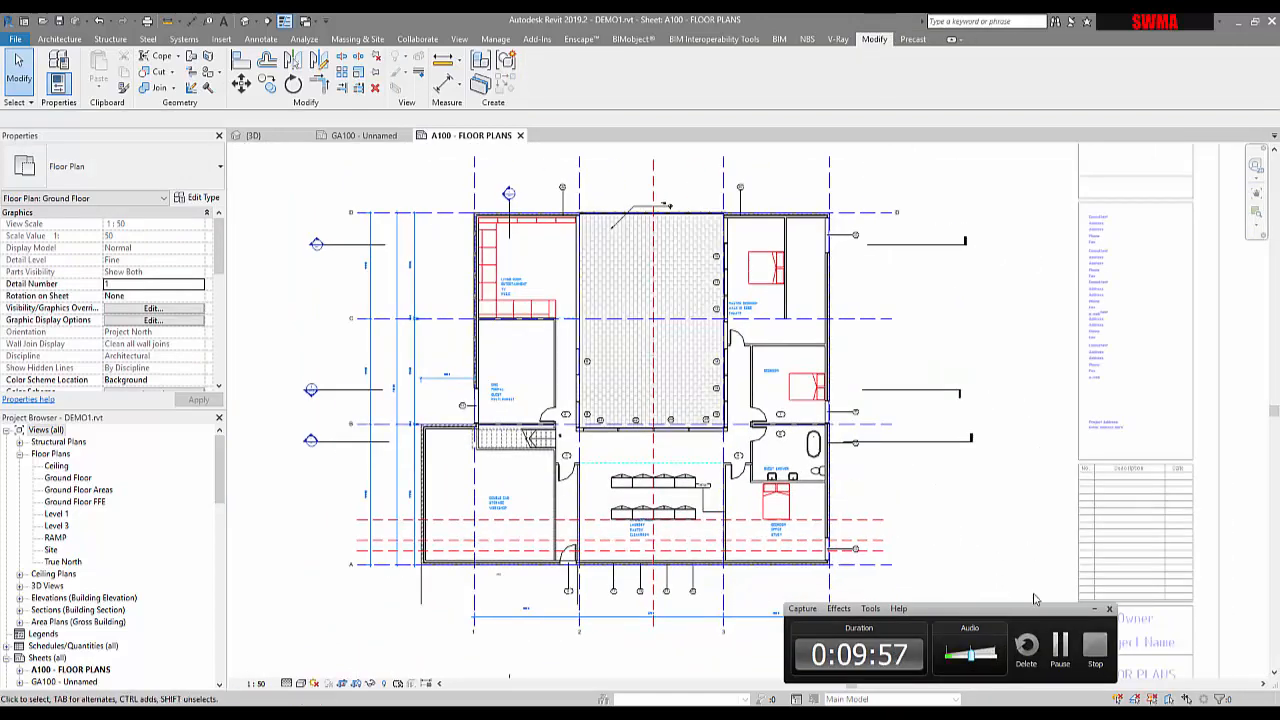
pyautogui.click(1094, 608)
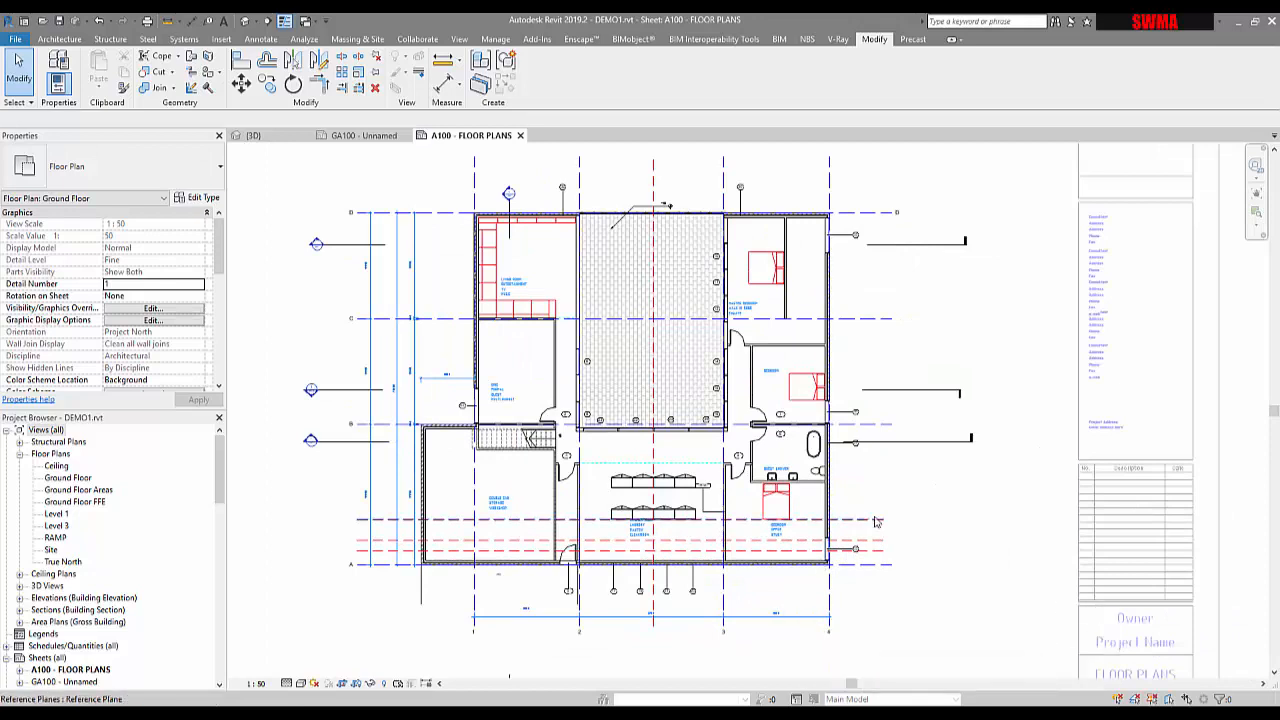
pyautogui.scroll(-1, 823, 493)
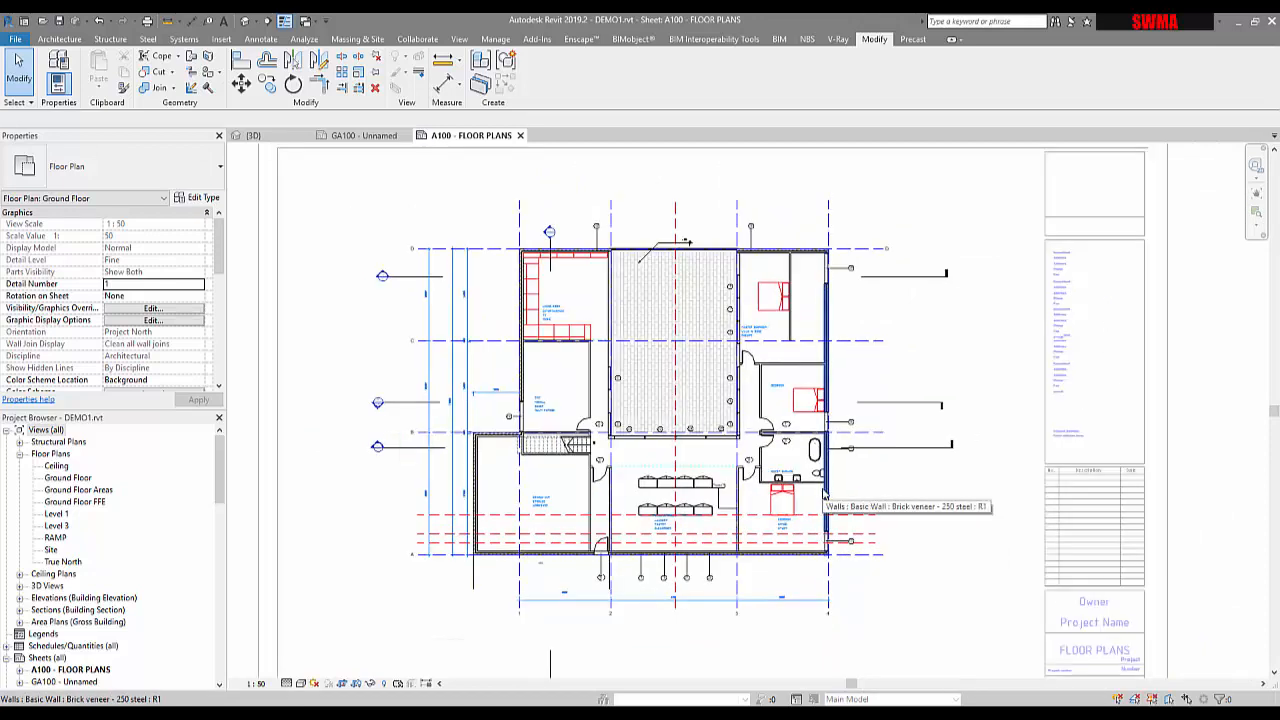
# - Shift the overall vertical dimension west of the plan outward, and move the inner dimension chain out beside it
pyautogui.rightClick(653, 456)
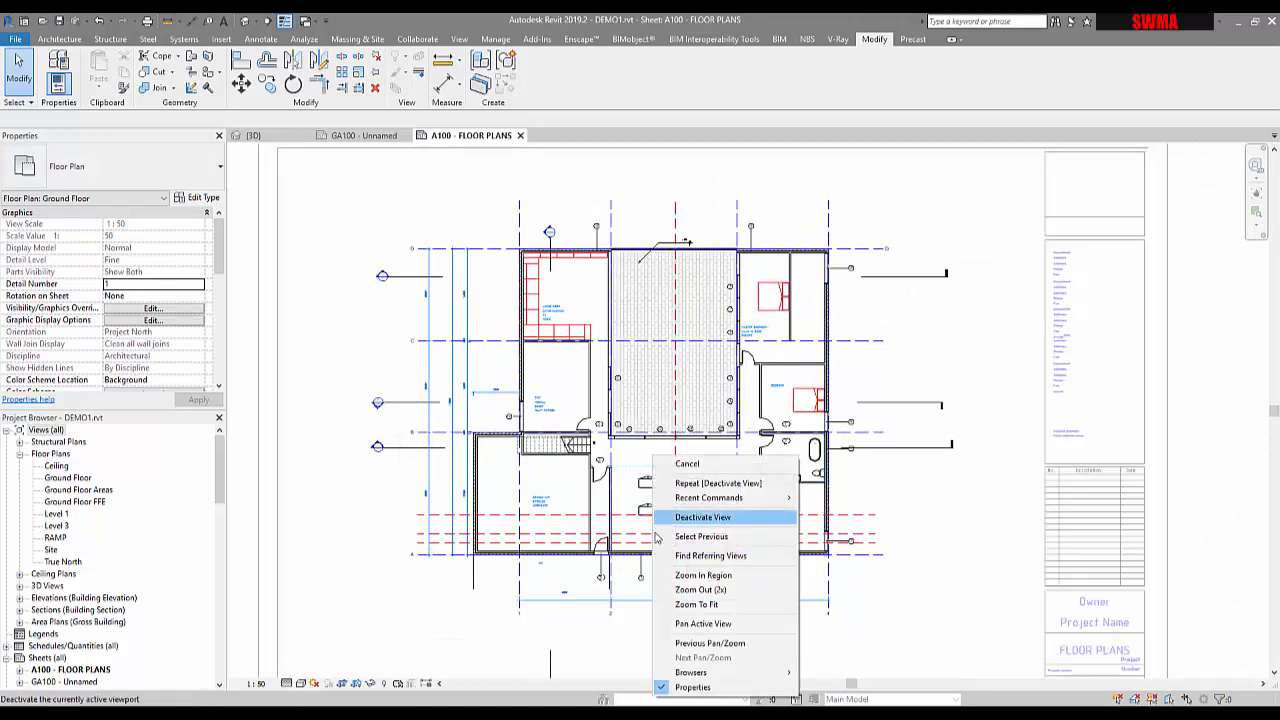
pyautogui.click(527, 624)
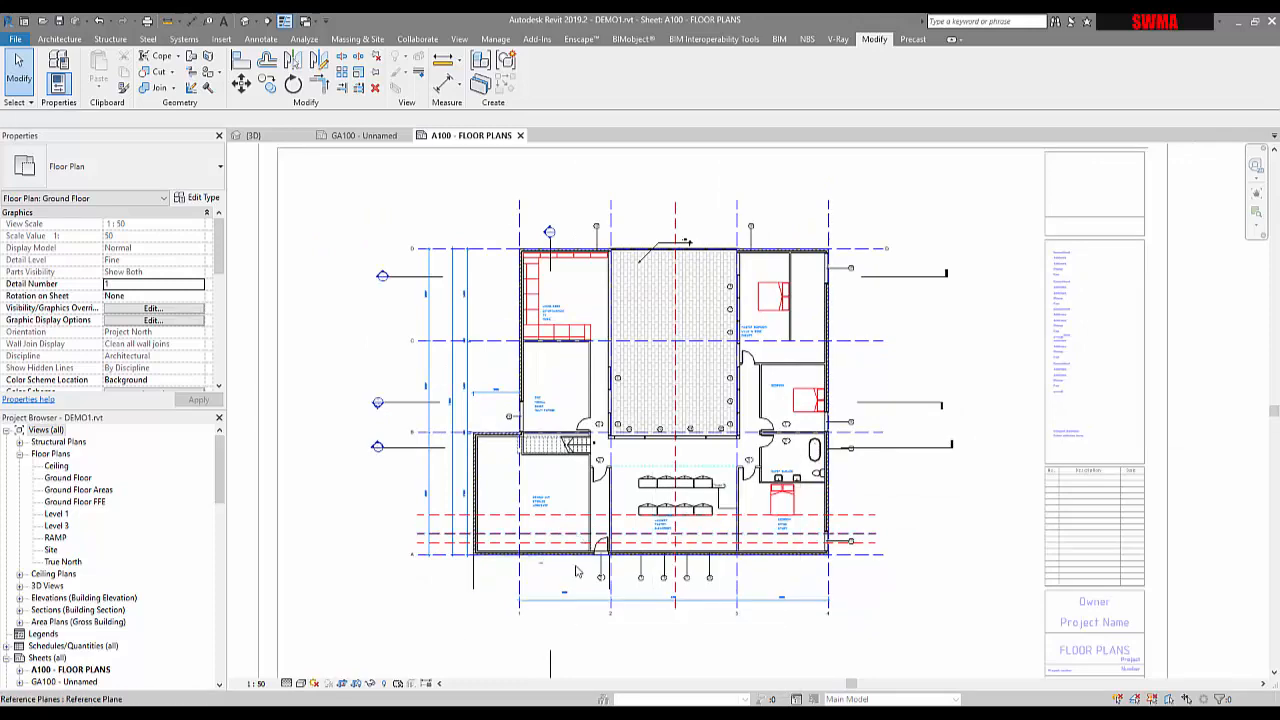
pyautogui.scroll(3, 565, 598)
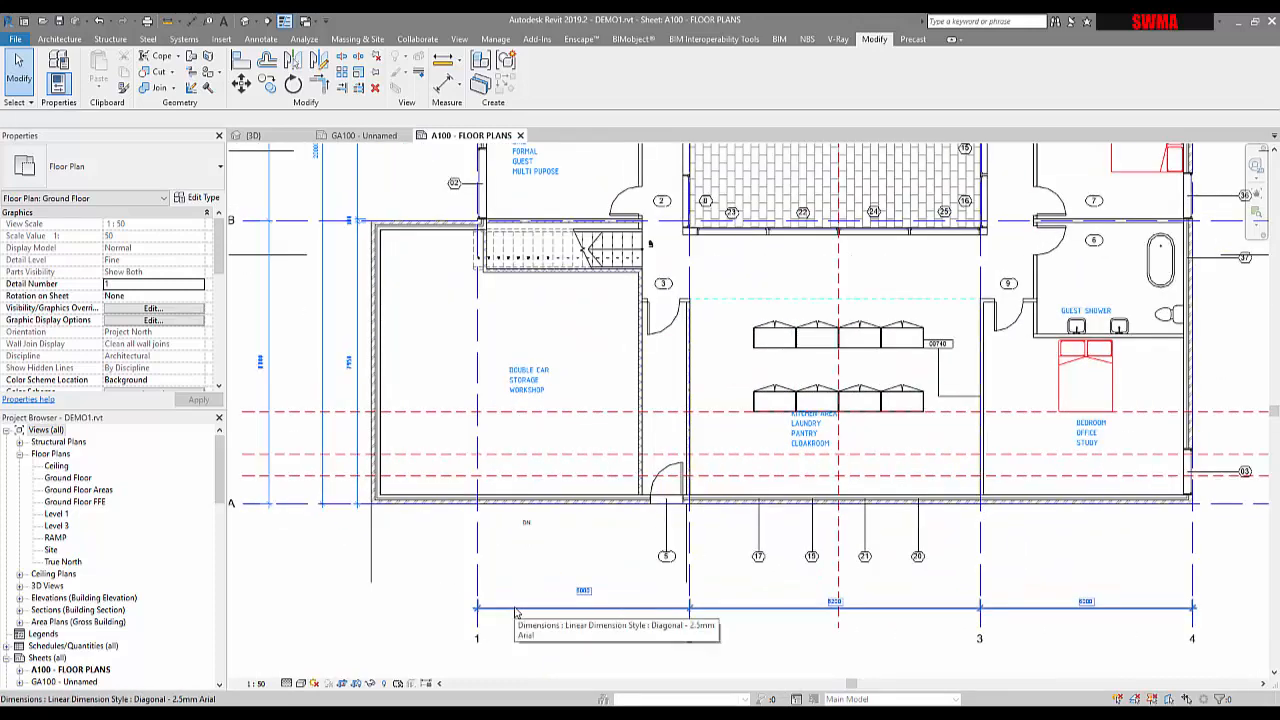
pyautogui.moveTo(514, 629); pyautogui.dragTo(558, 544, button='middle')
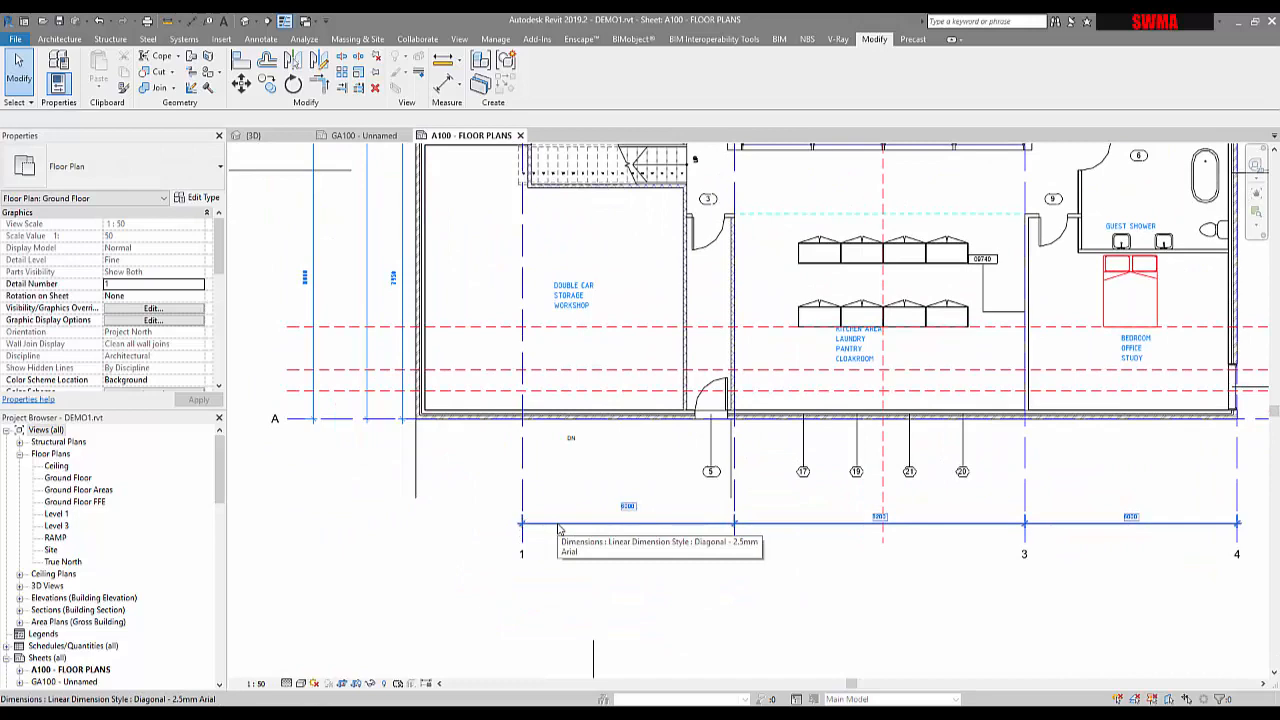
pyautogui.scroll(-4, 558, 530)
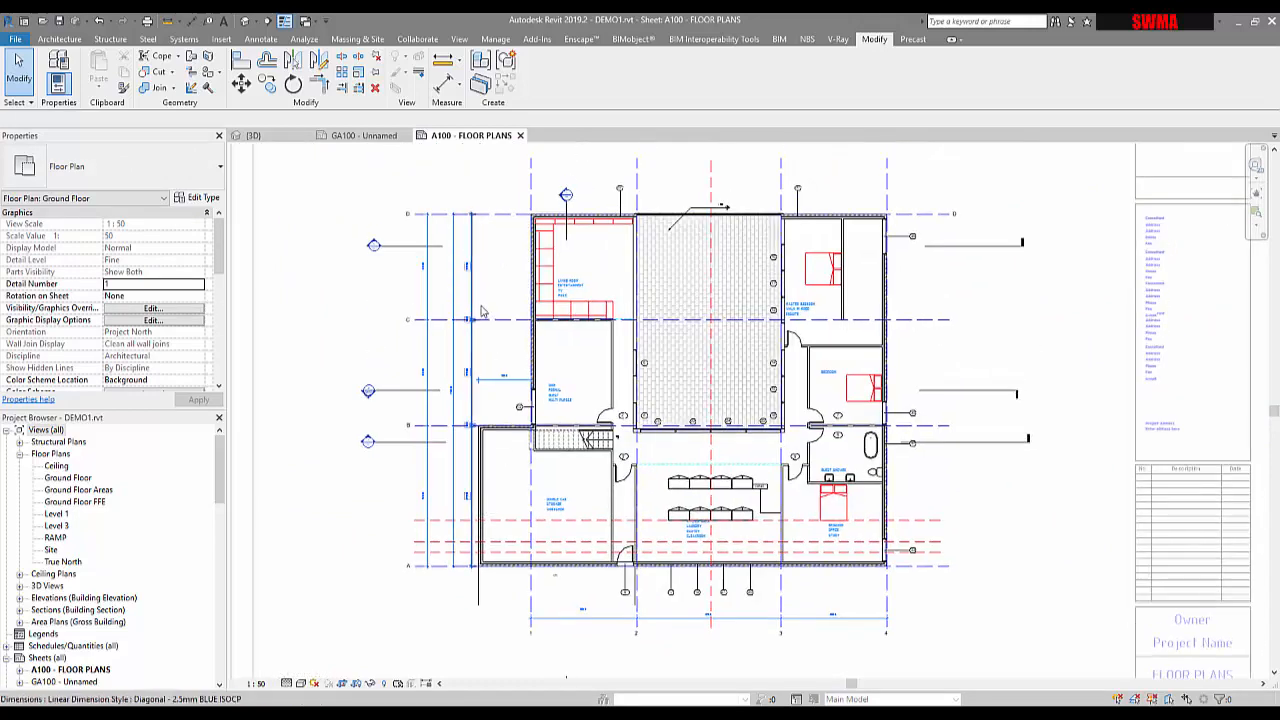
pyautogui.scroll(2, 455, 320)
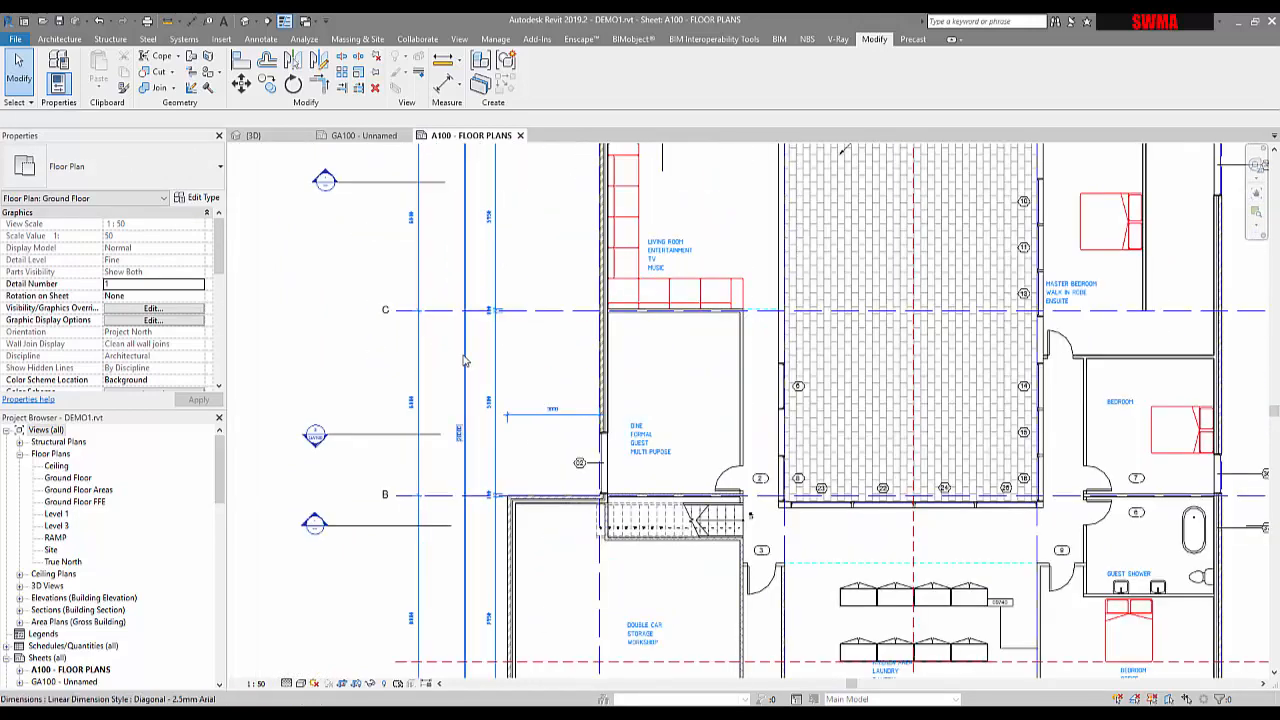
pyautogui.click(463, 350)
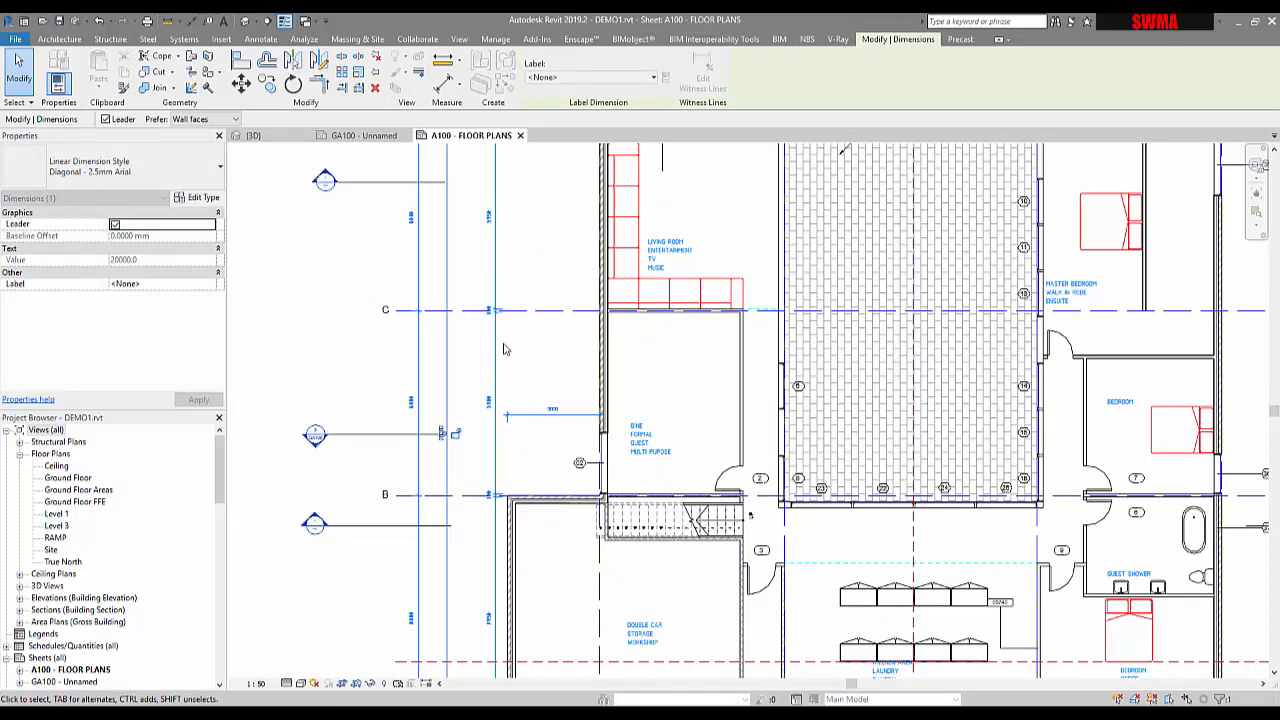
pyautogui.click(496, 345)
pyautogui.moveTo(494, 338); pyautogui.dragTo(472, 341)
# - Create a similar dimension with the pick option Entire Walls and dimension the living room's north wall above the plan
pyautogui.scroll(-2, 486, 402)
pyautogui.moveTo(497, 421); pyautogui.dragTo(489, 496, button='middle')
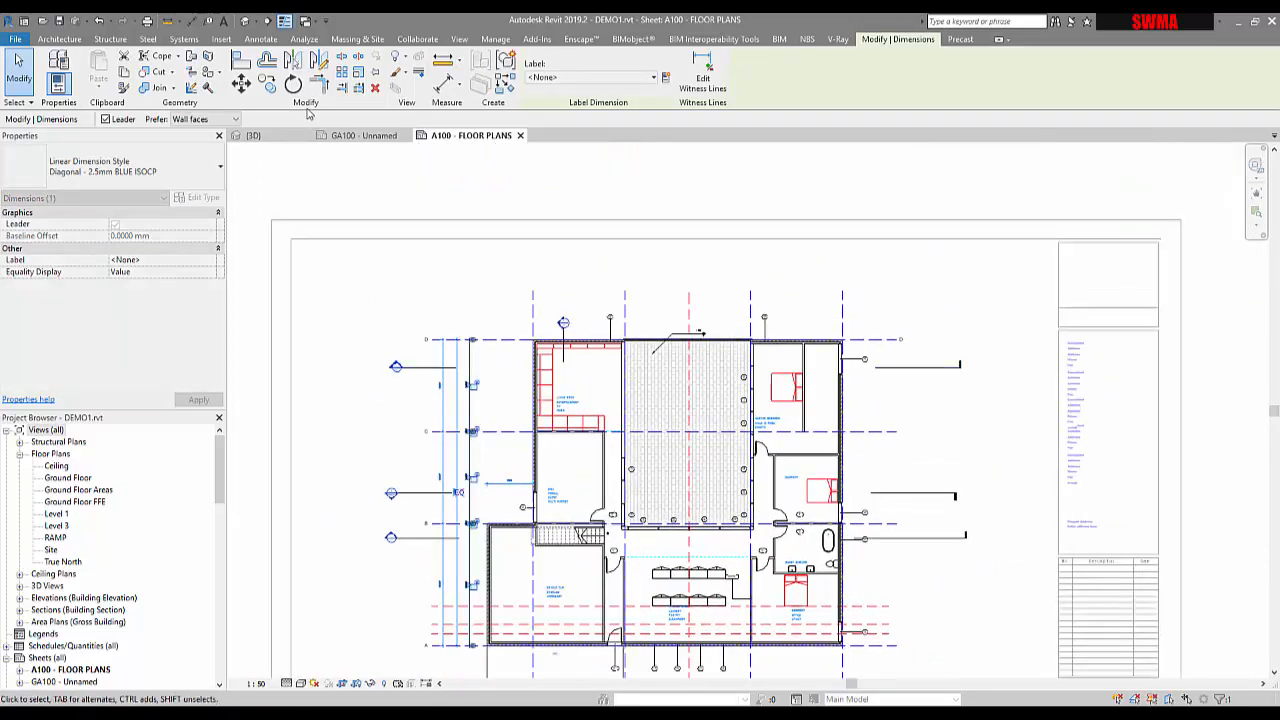
pyautogui.click(507, 90)
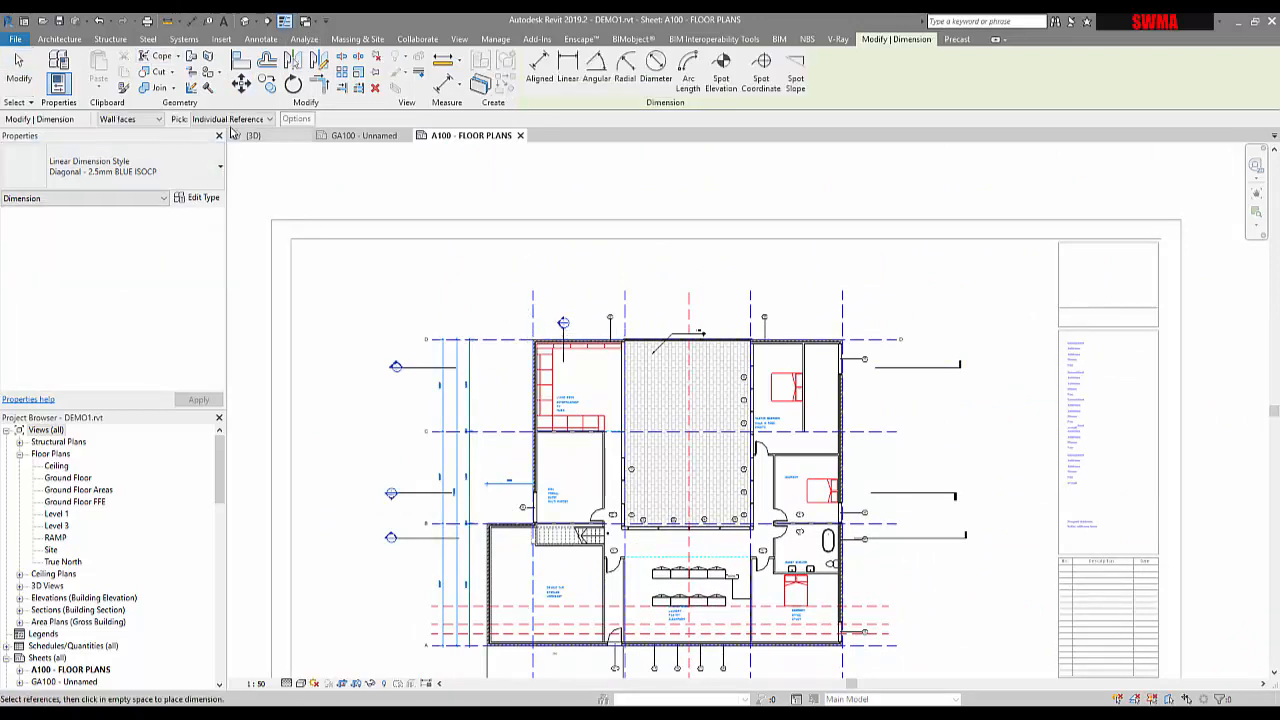
pyautogui.click(234, 119)
pyautogui.click(207, 142)
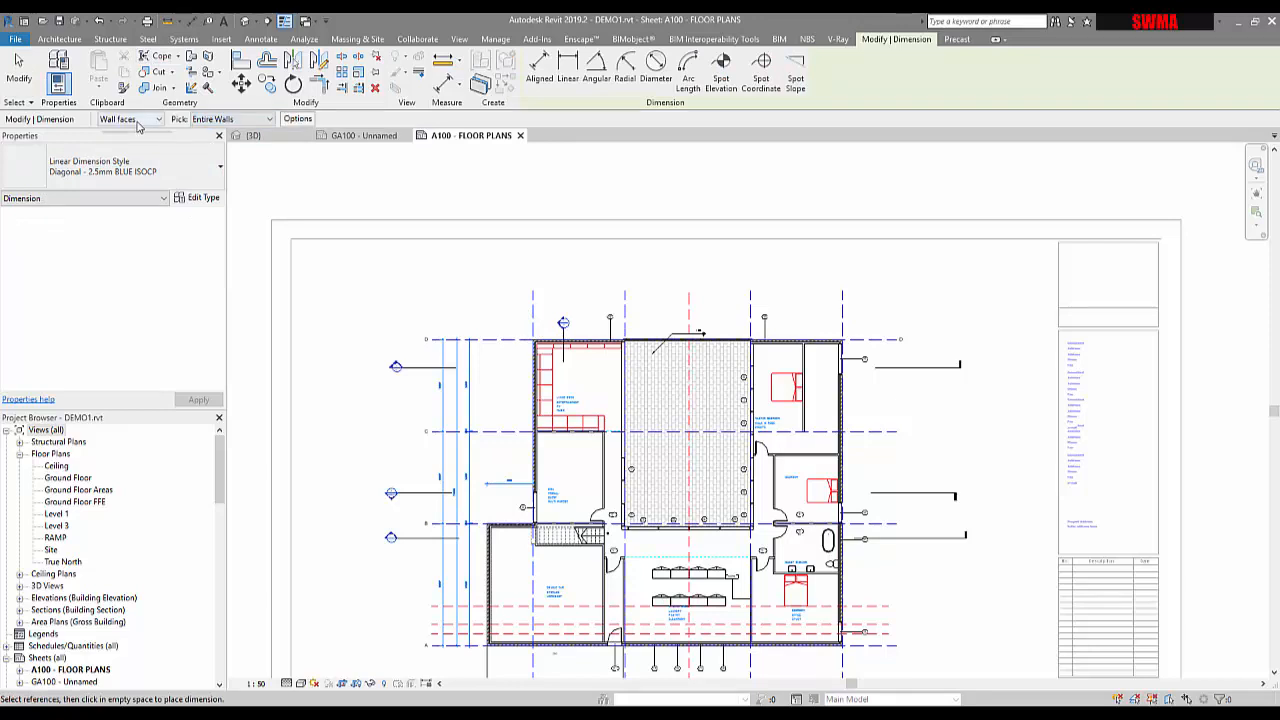
pyautogui.click(600, 347)
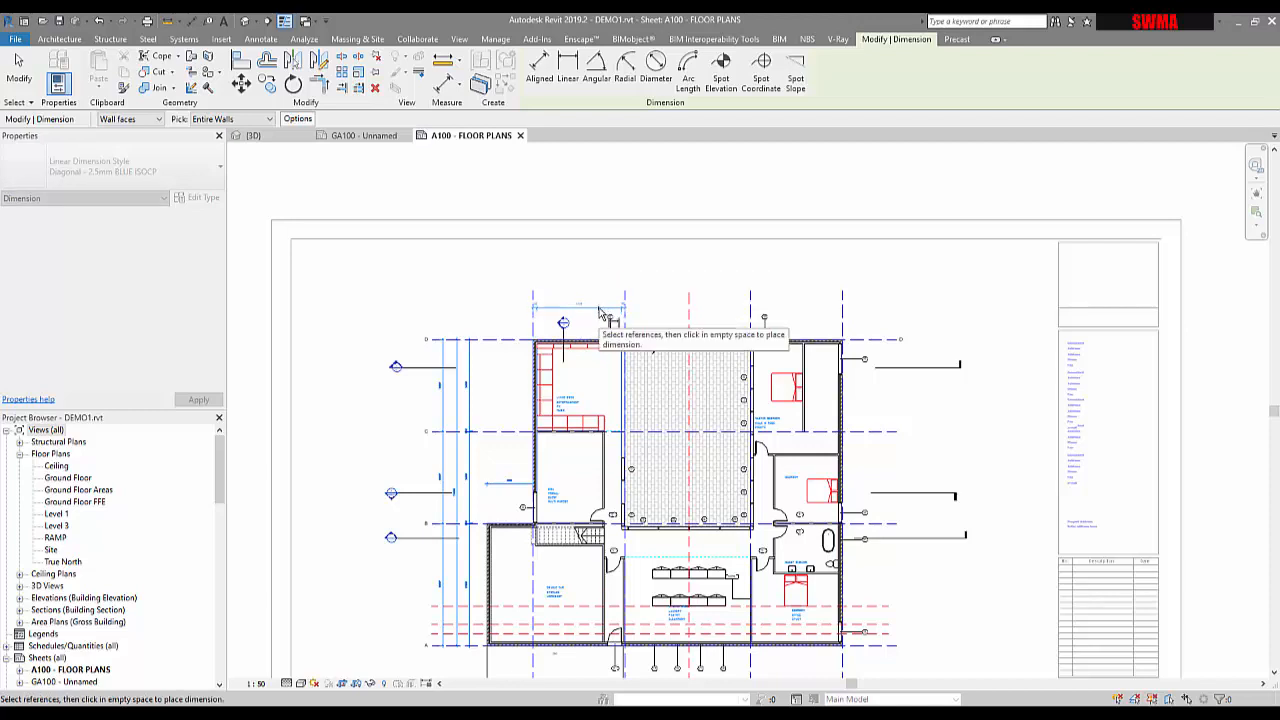
pyautogui.click(661, 314)
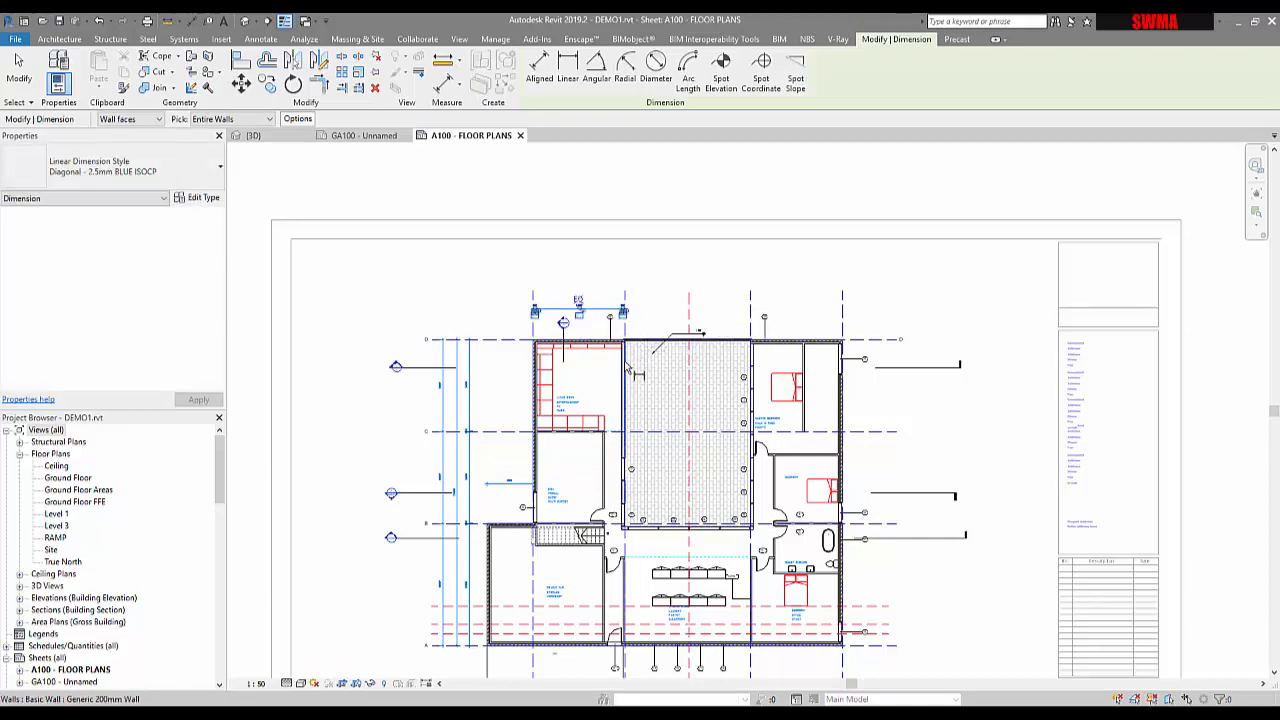
# - Dimension the master bedroom's north wall above the plan and the full east exterior wall beside the plan using Entire Walls
pyautogui.click(785, 347)
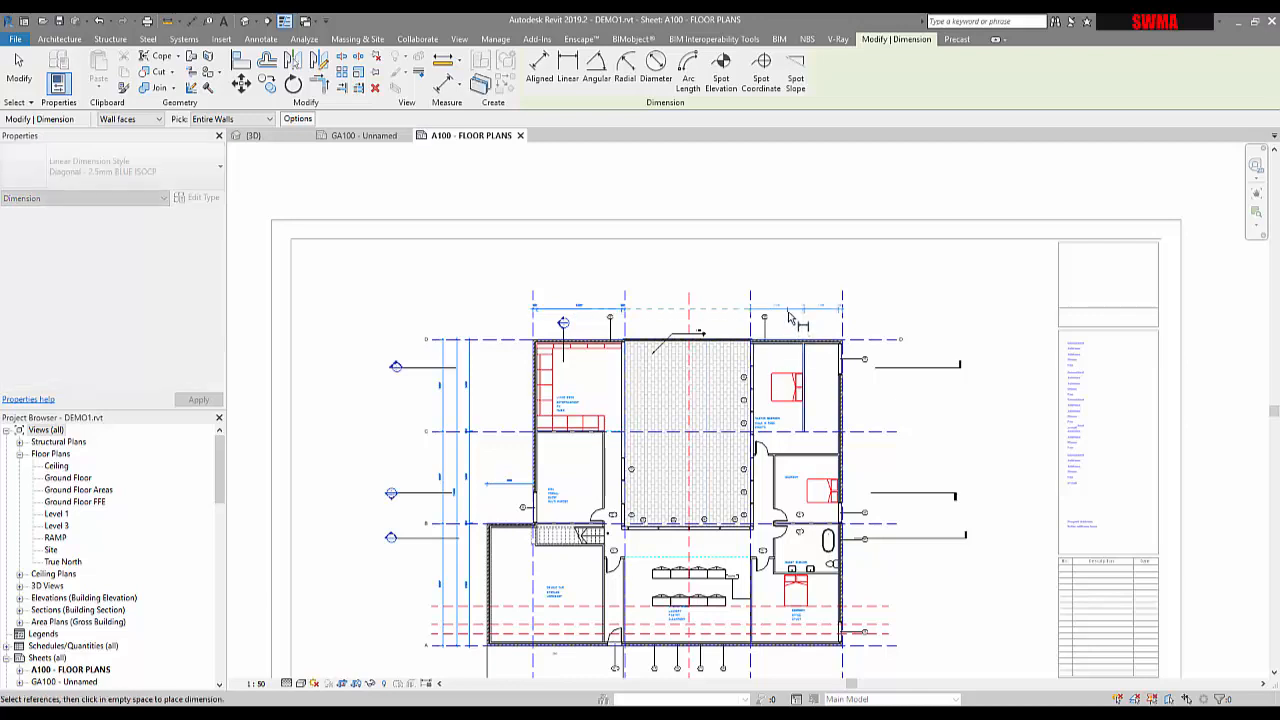
pyautogui.click(788, 312)
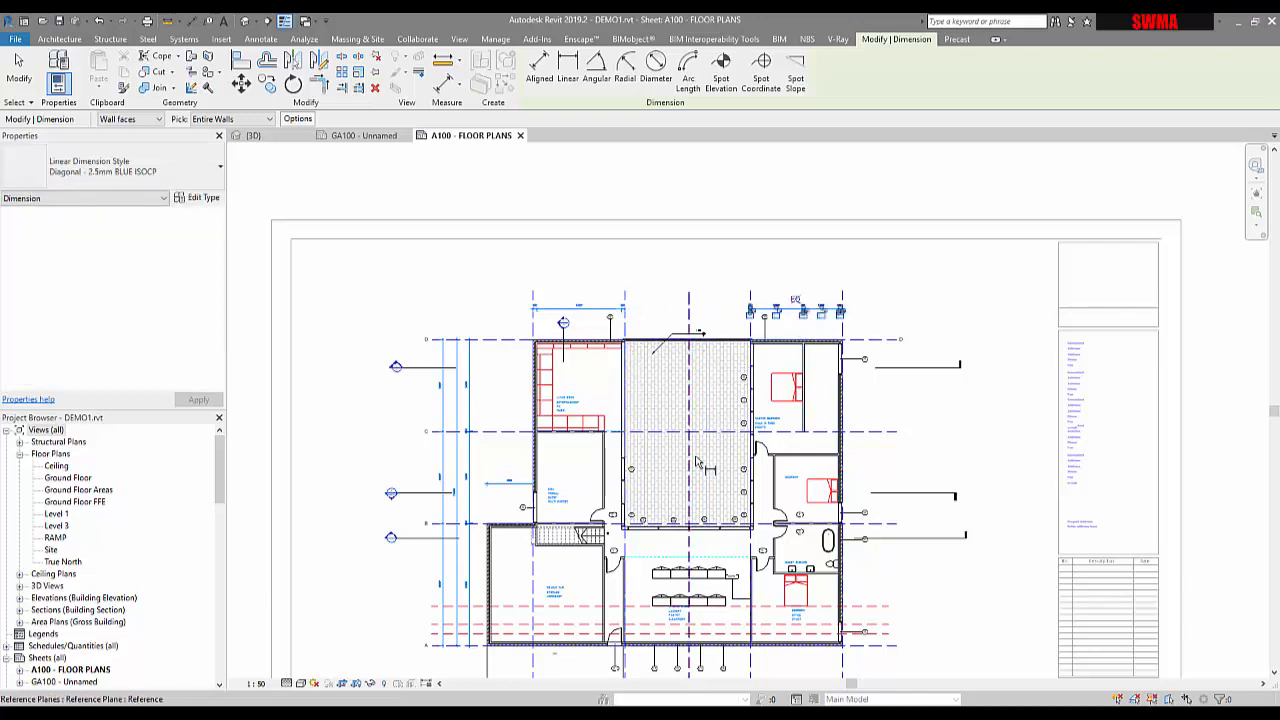
pyautogui.click(879, 427)
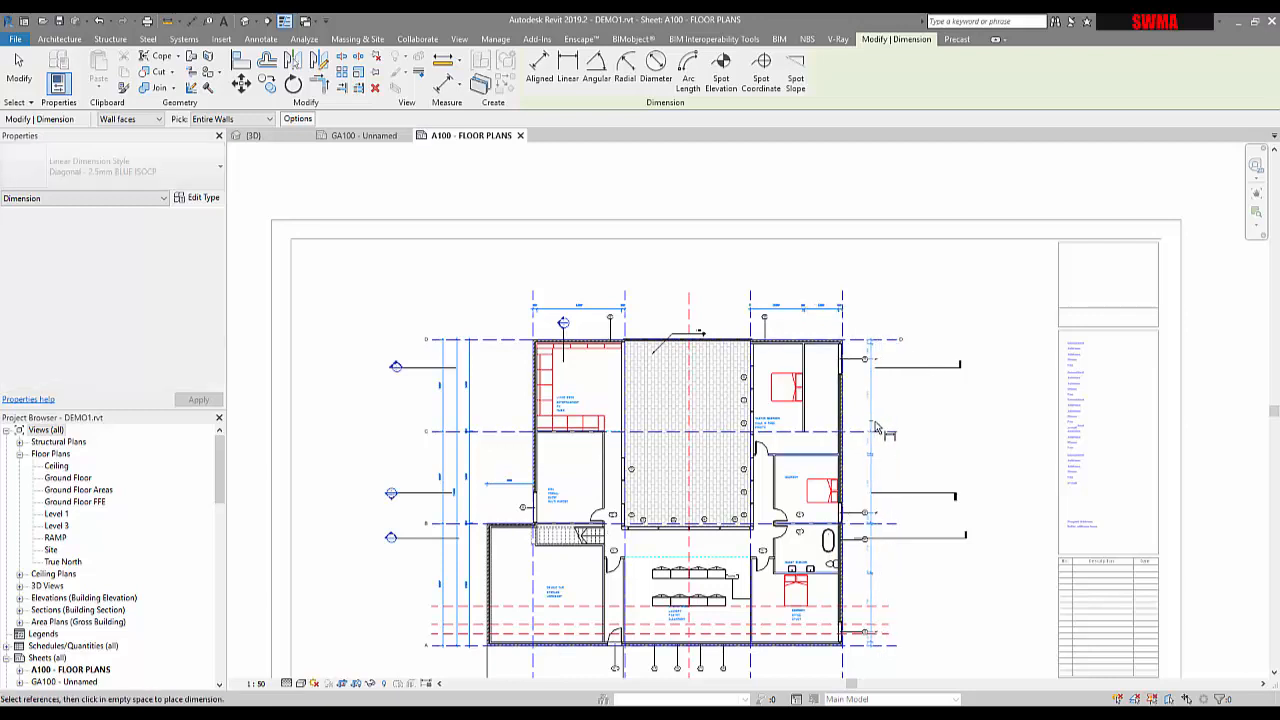
# - Switch the dimension pick option to Individual References and dimension grids D, C, B and A outside the east wall dimension chain
pyautogui.click(230, 119)
pyautogui.click(228, 143)
pyautogui.click(867, 342)
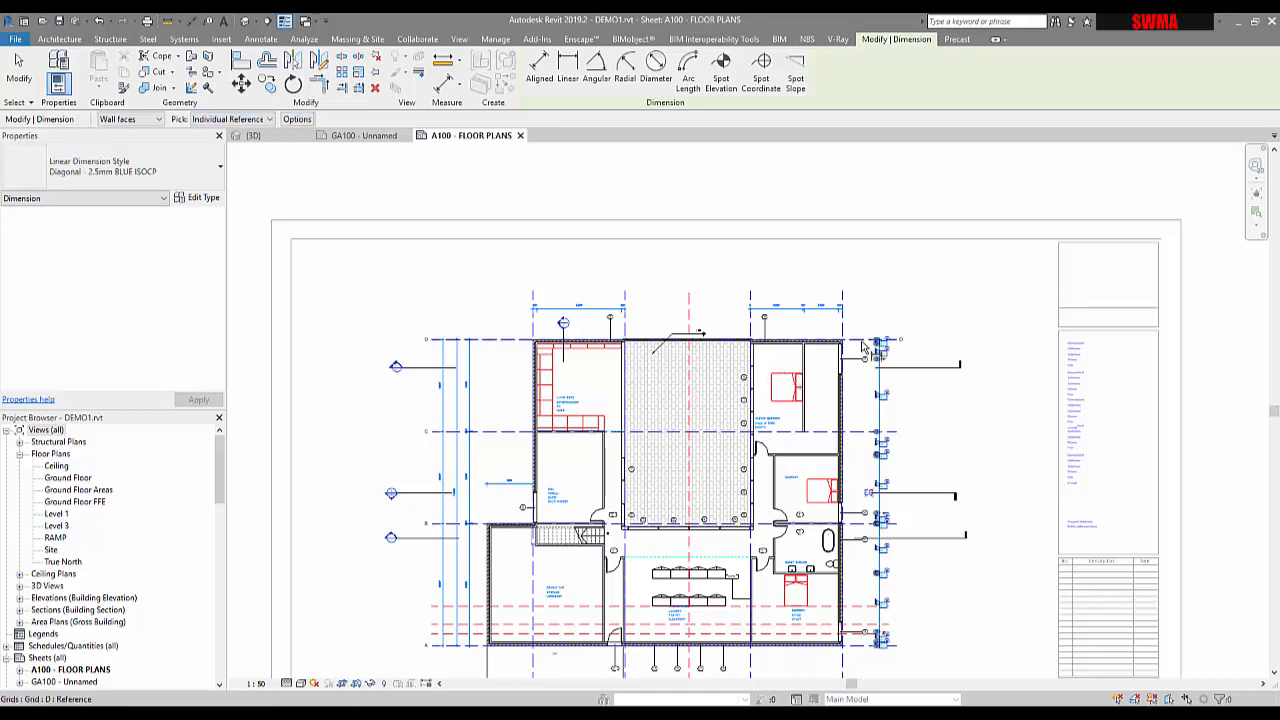
pyautogui.click(857, 434)
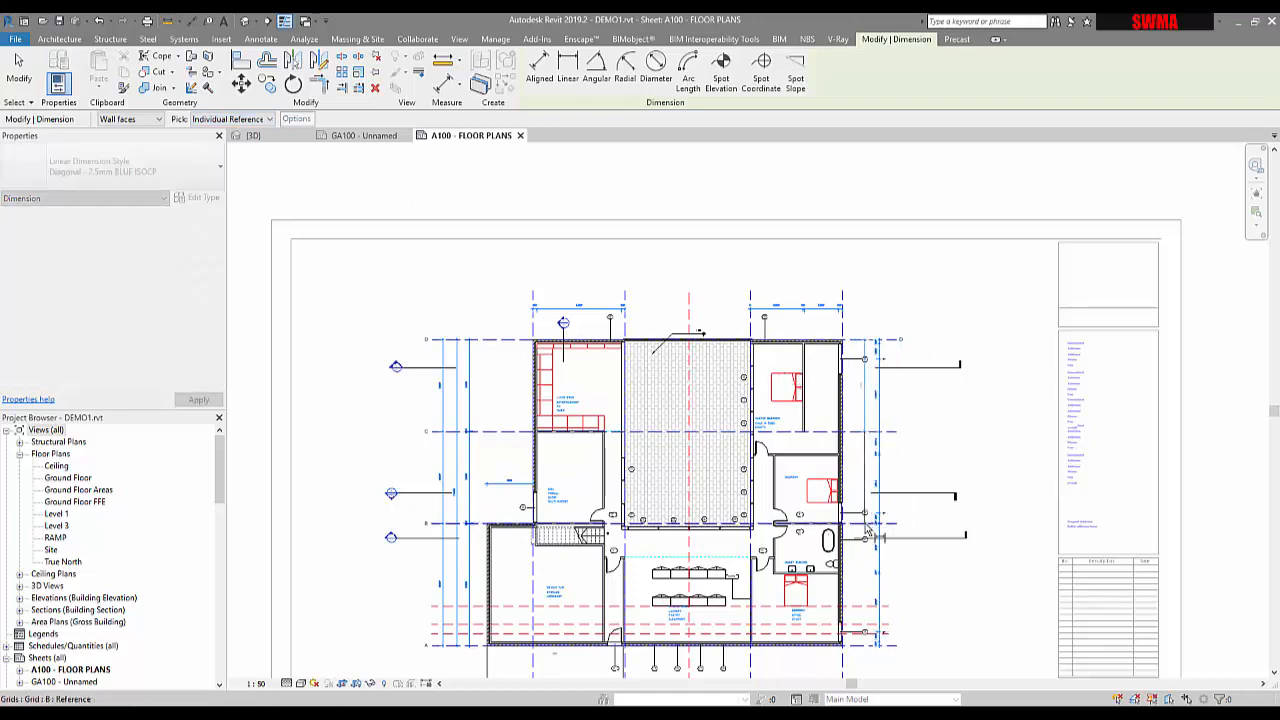
pyautogui.scroll(1, 869, 663)
pyautogui.scroll(3, 869, 663)
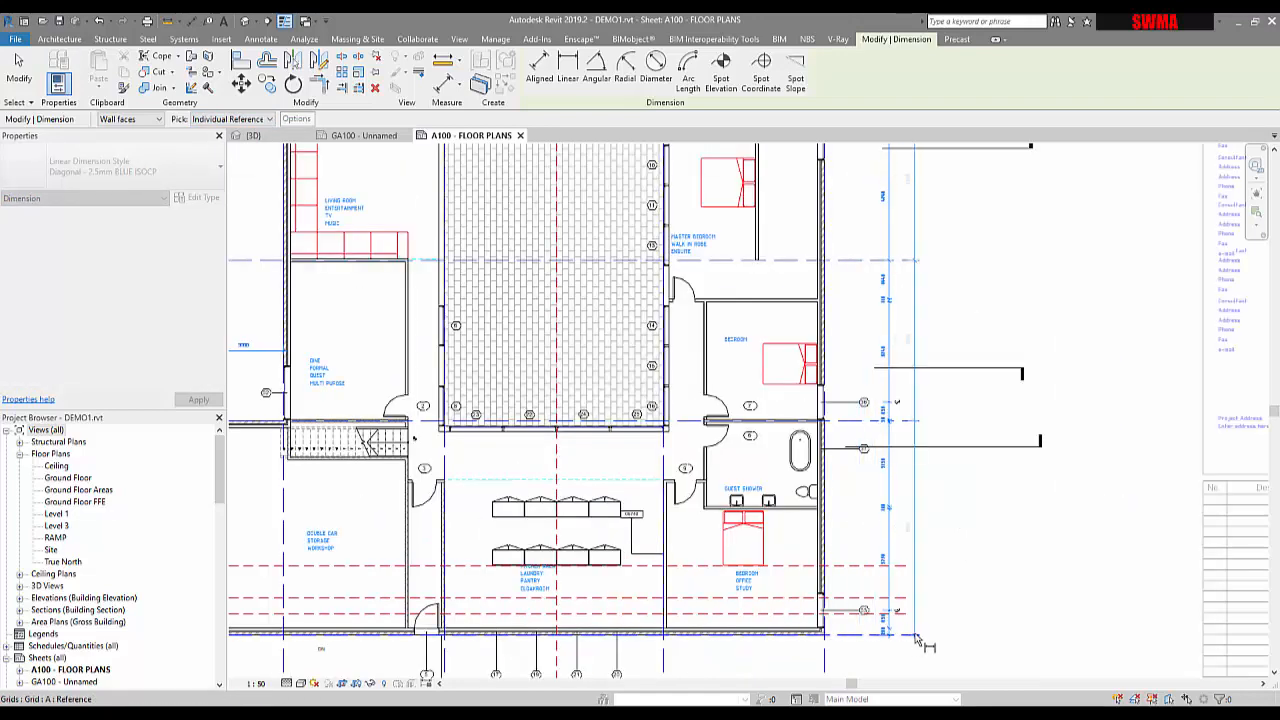
pyautogui.scroll(-5, 912, 640)
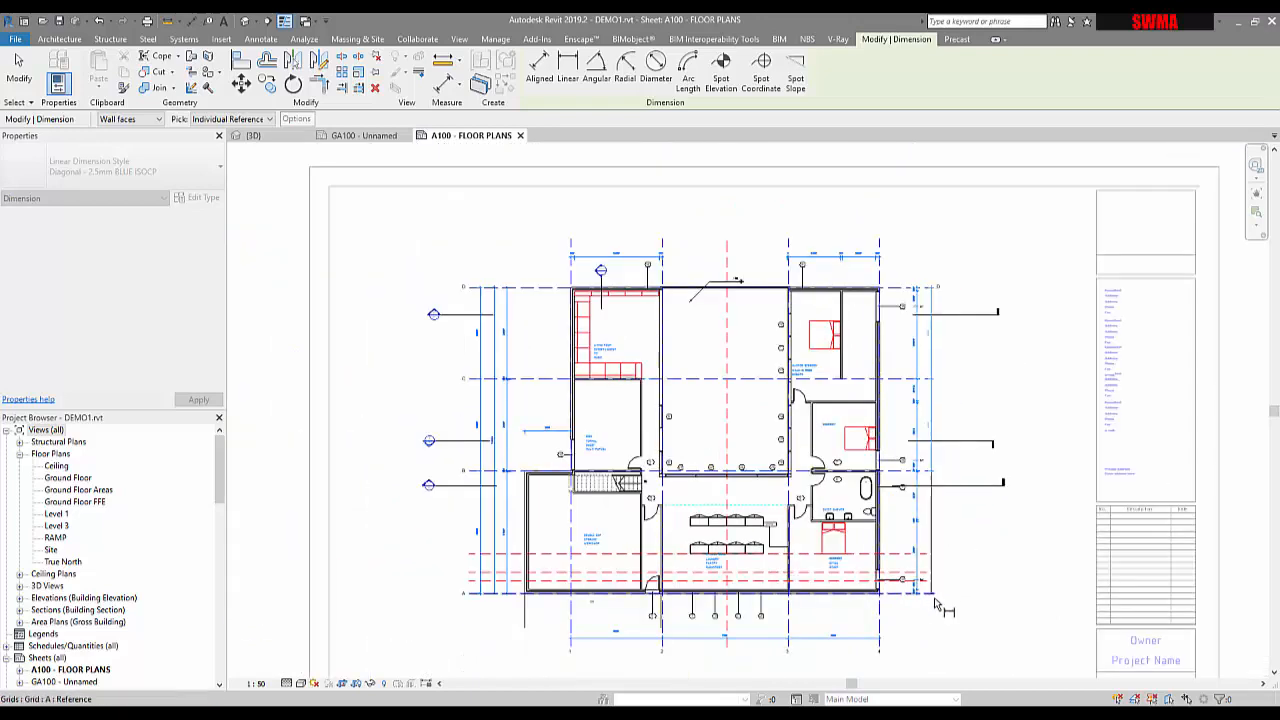
pyautogui.scroll(5, 930, 598)
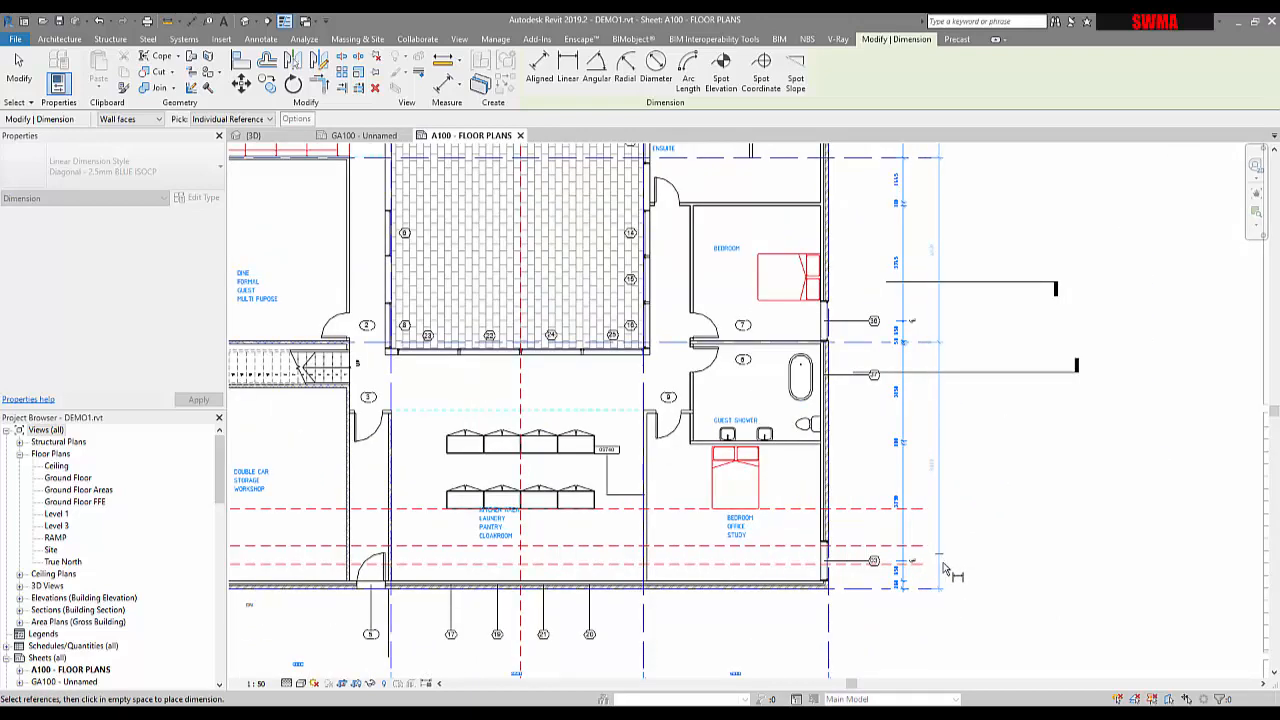
pyautogui.scroll(-3, 915, 572)
pyautogui.press('Escape')
# - Move the KITCHEN AREA LAUNDRY PANTRY CLOAKROOM text note clear of the base cabinets
pyautogui.scroll(-2, 899, 480)
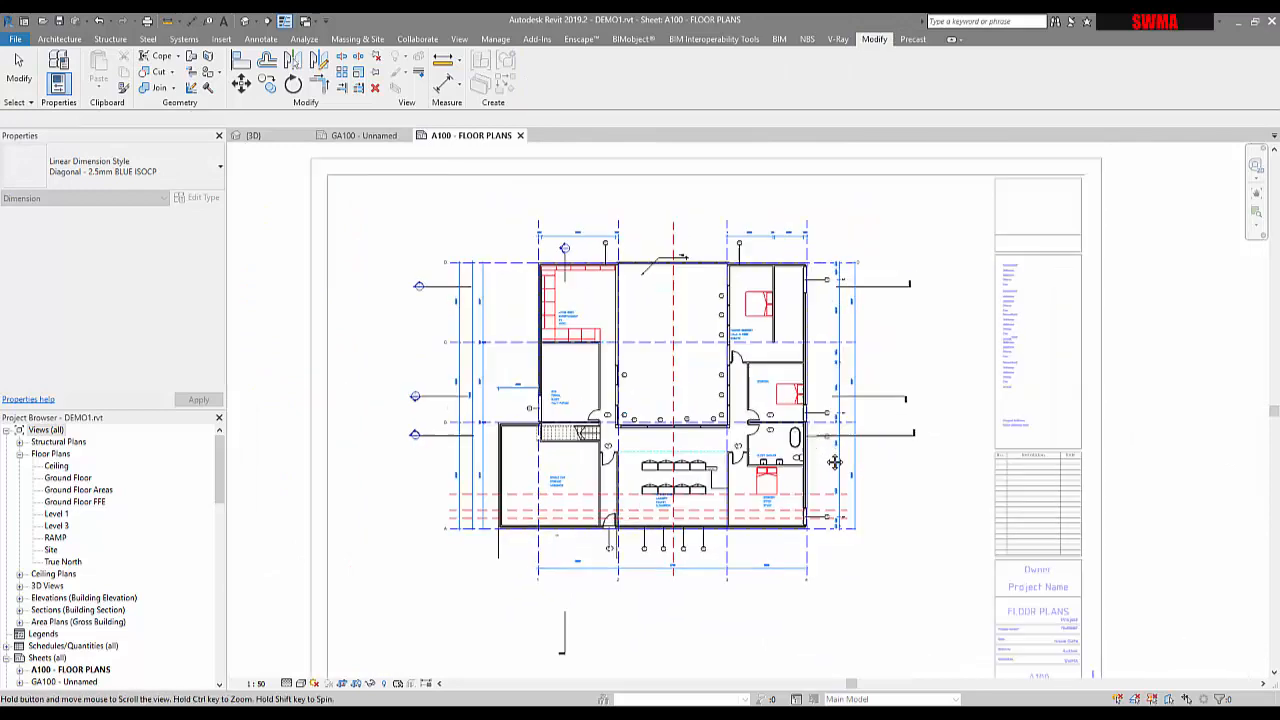
pyautogui.scroll(1, 729, 432)
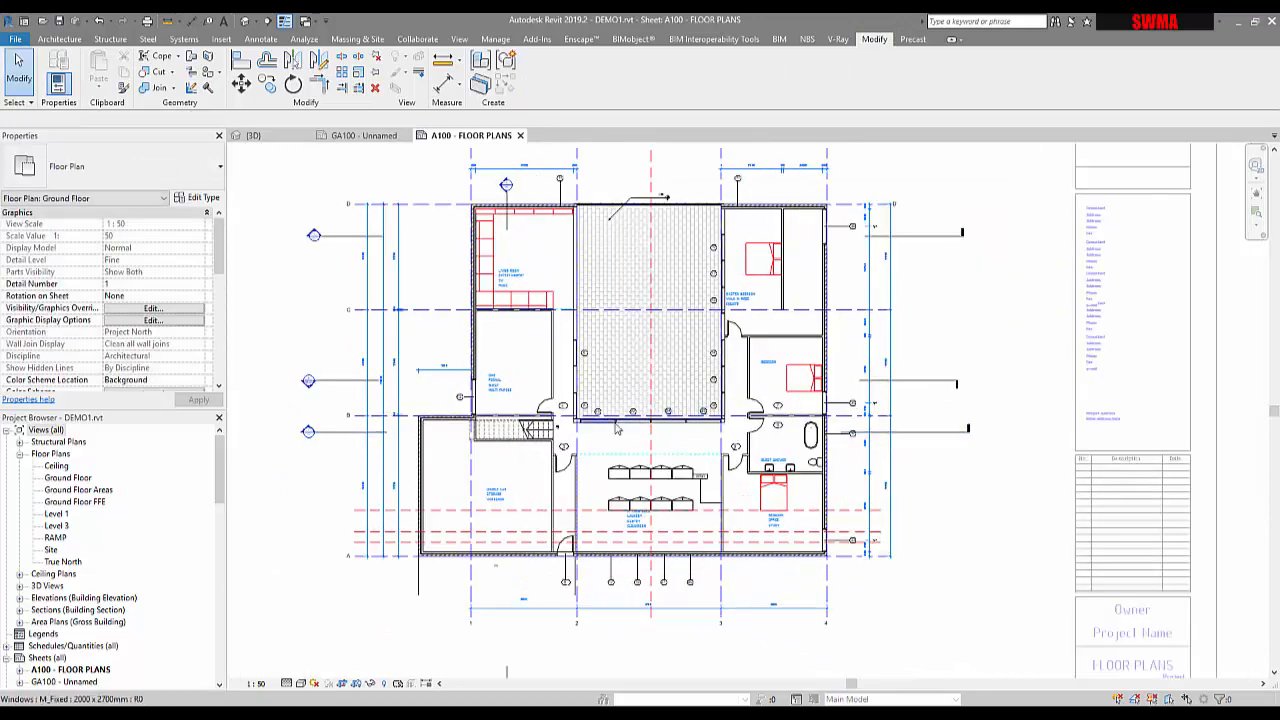
pyautogui.scroll(1, 605, 460)
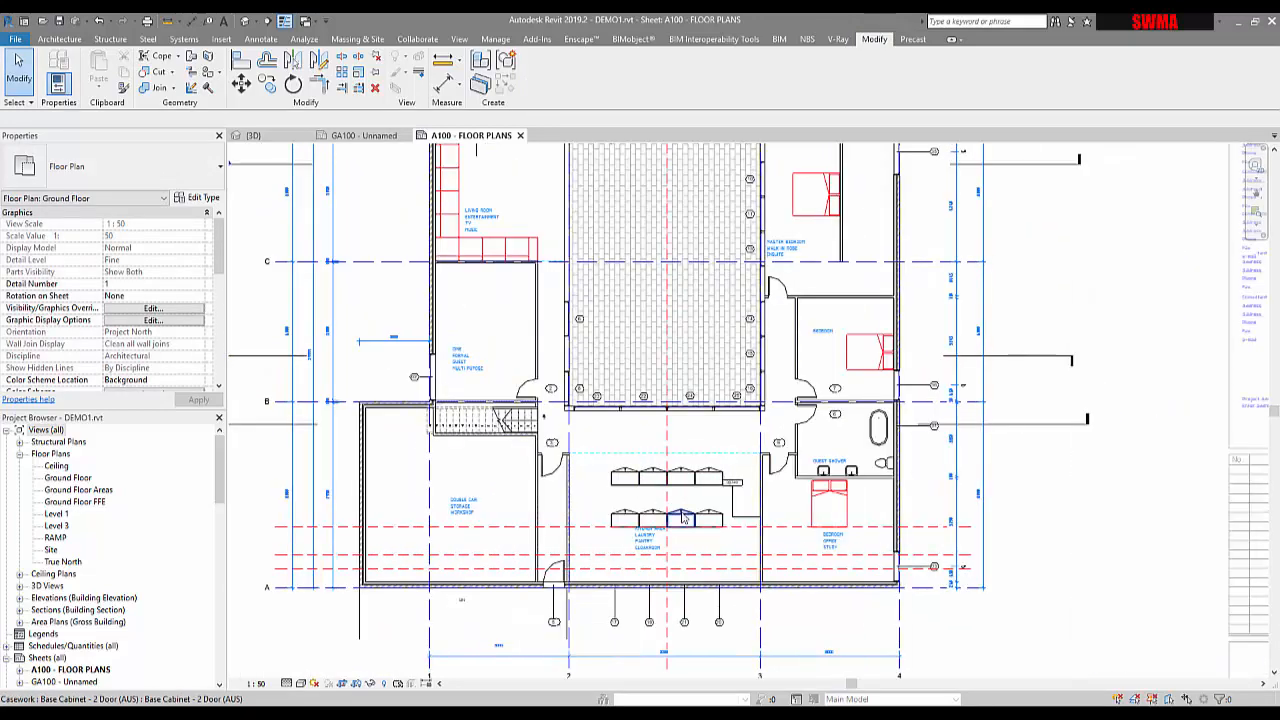
pyautogui.click(632, 537)
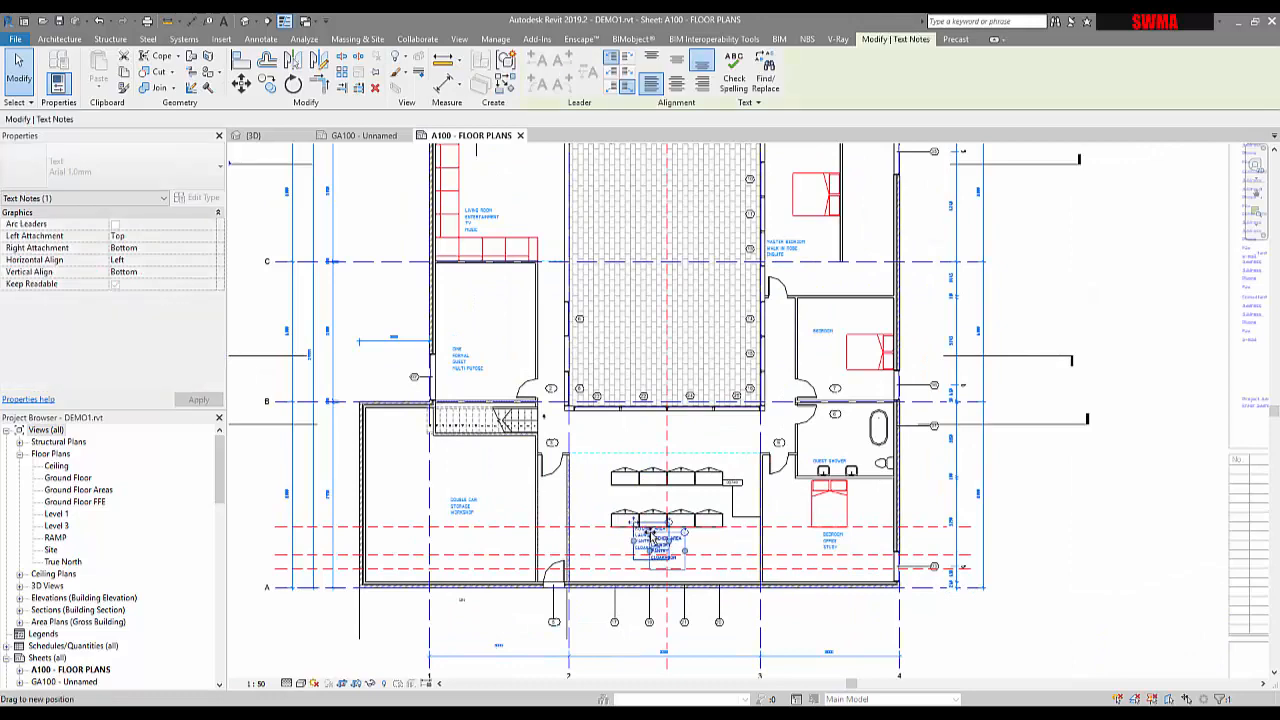
pyautogui.press('Escape')
# - Turn on Show Ambient Shadows in the Architectural Plan view template and apply the template to the Ground Floor view
pyautogui.scroll(-2, 640, 452)
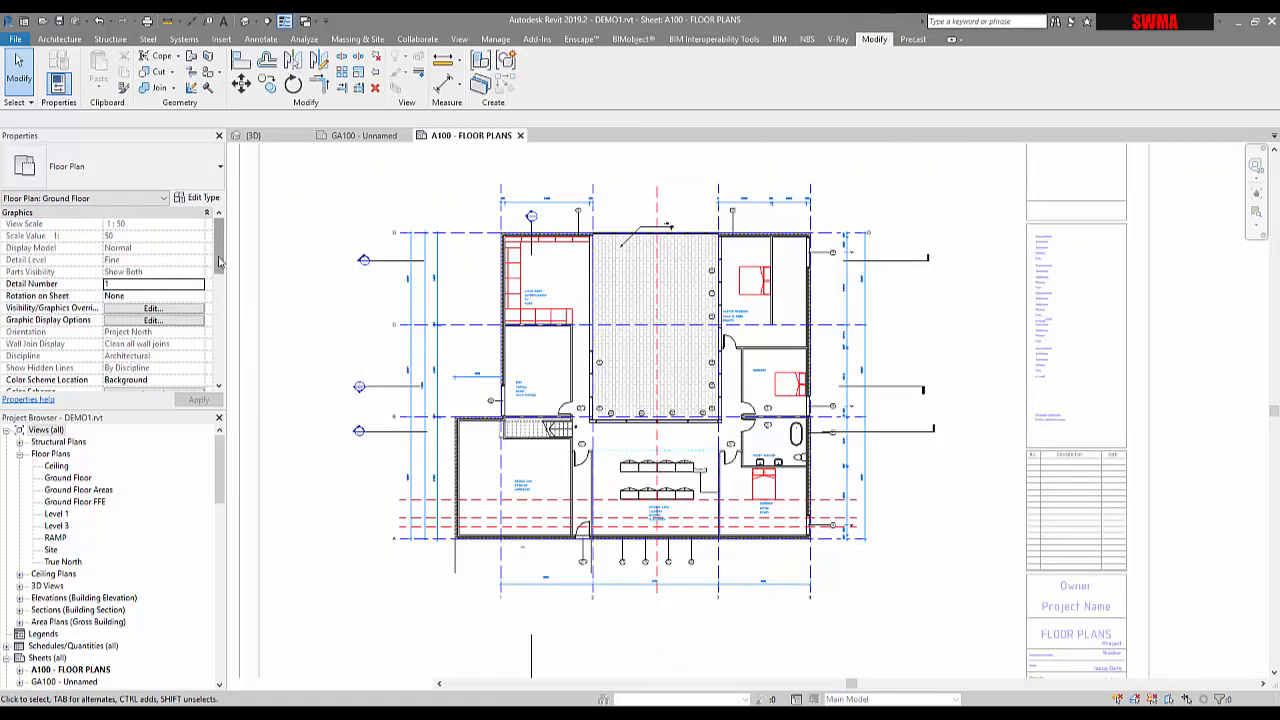
pyautogui.moveTo(219, 258); pyautogui.dragTo(221, 330)
pyautogui.click(160, 368)
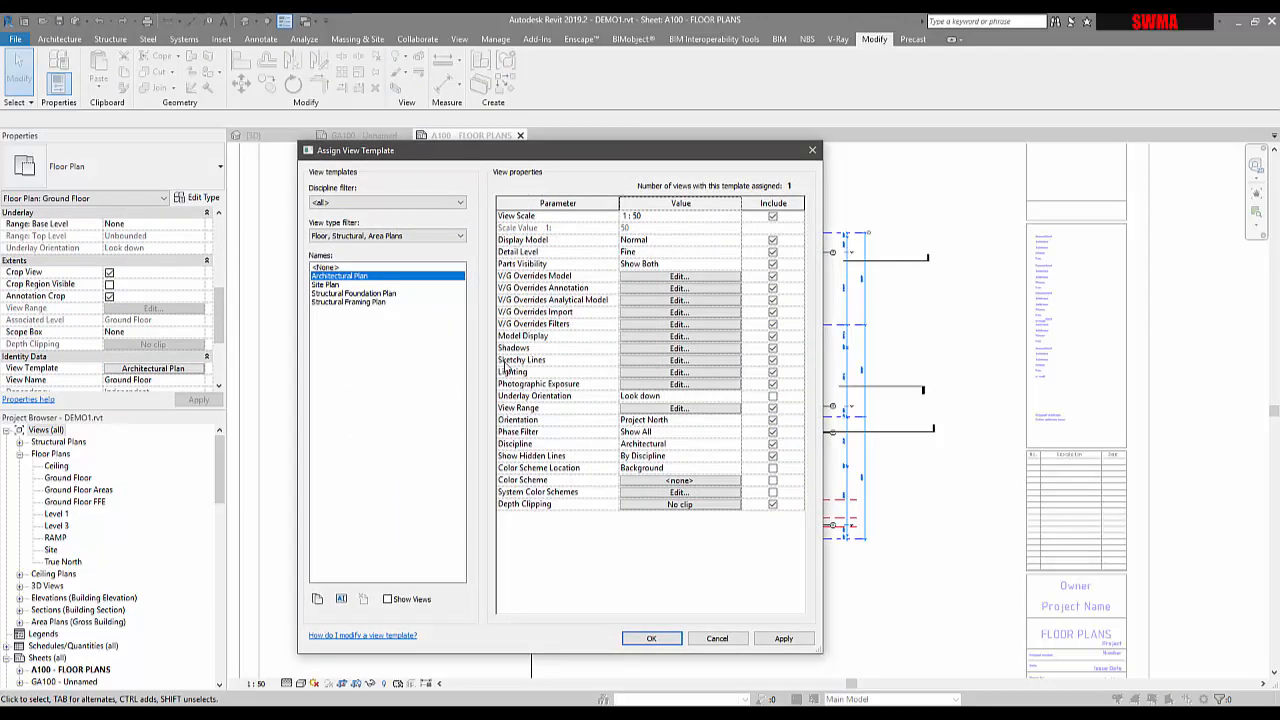
pyautogui.click(680, 348)
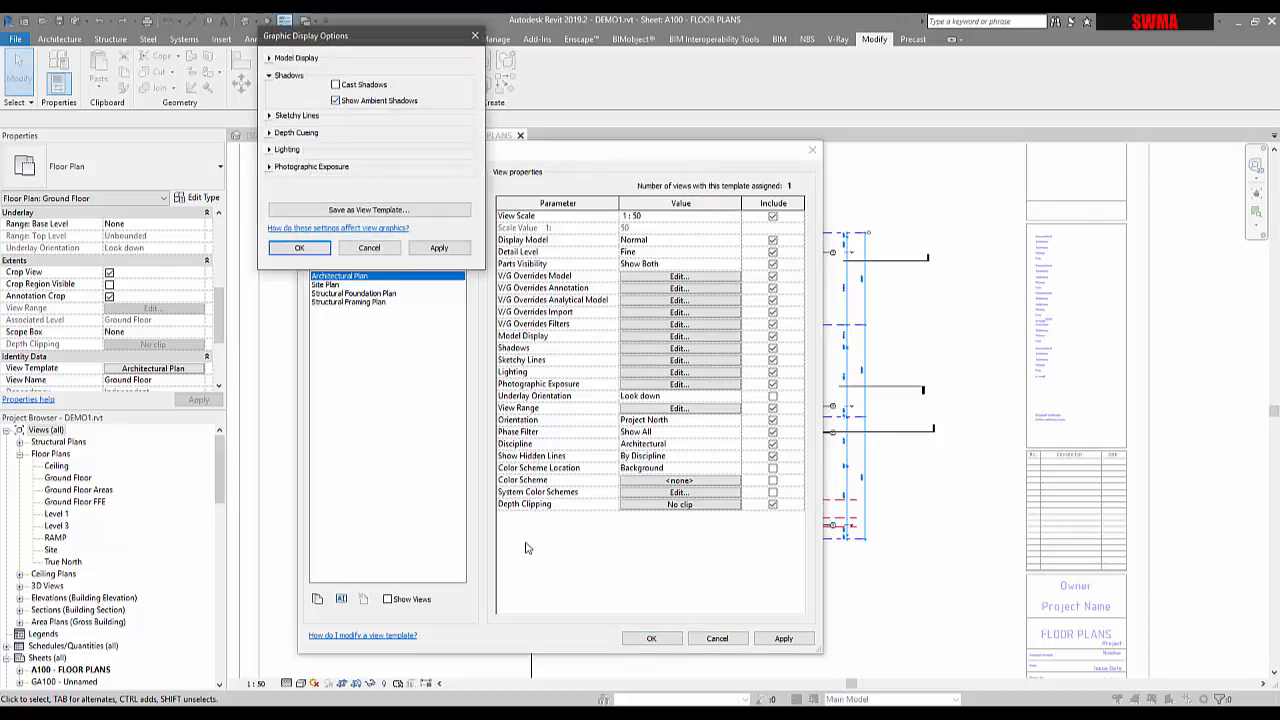
pyautogui.click(436, 250)
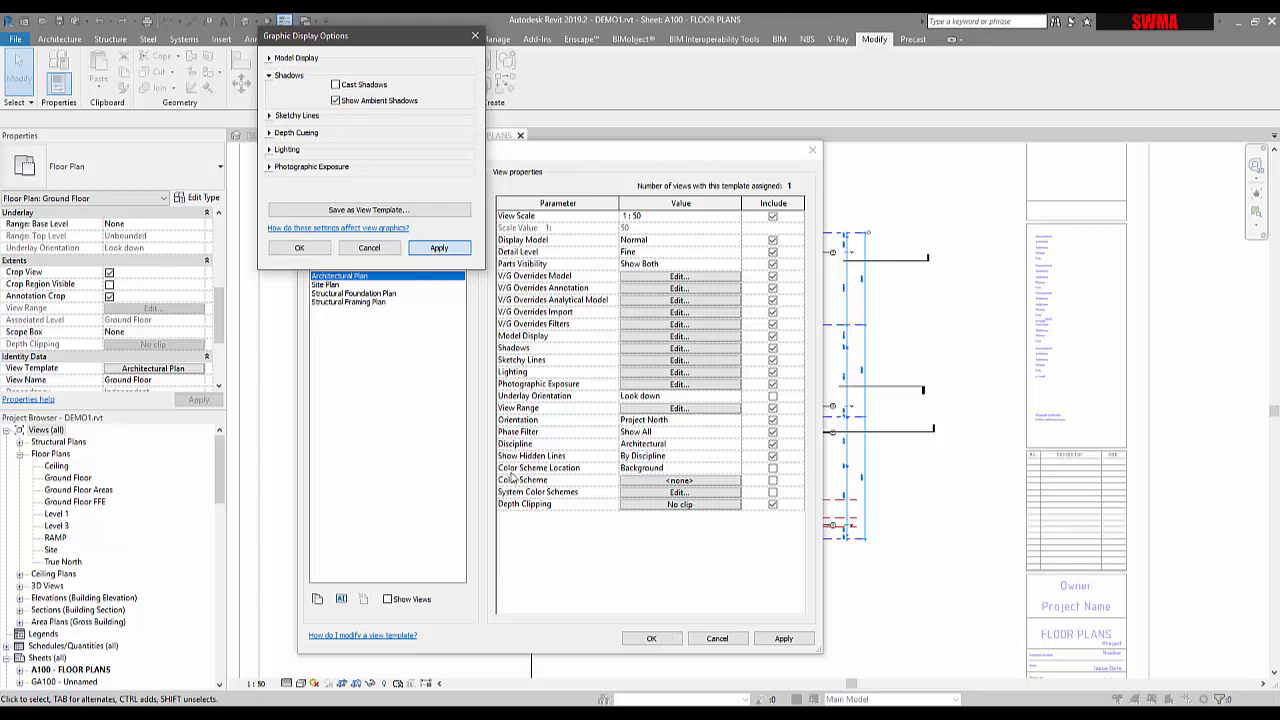
pyautogui.click(300, 248)
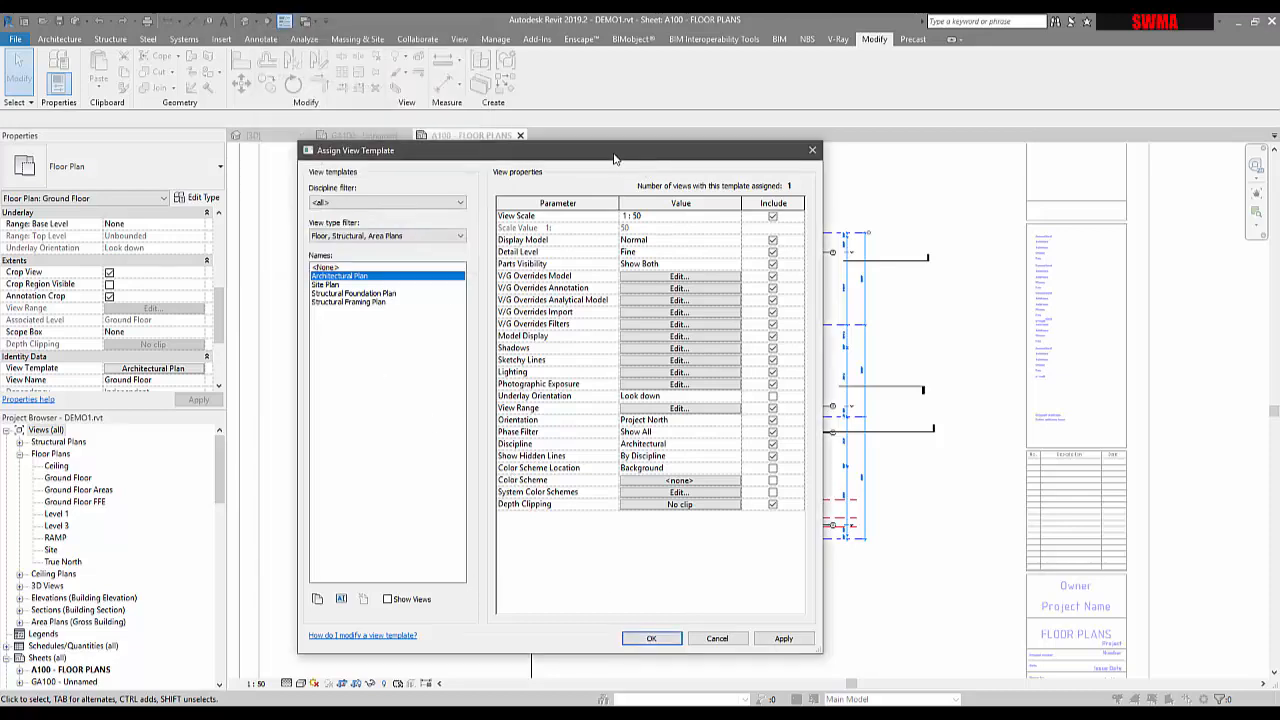
pyautogui.moveTo(614, 157)
pyautogui.mouseDown()
pyautogui.moveTo(331, 142)
pyautogui.moveTo(423, 146)
pyautogui.mouseUp()
pyautogui.click(565, 626)
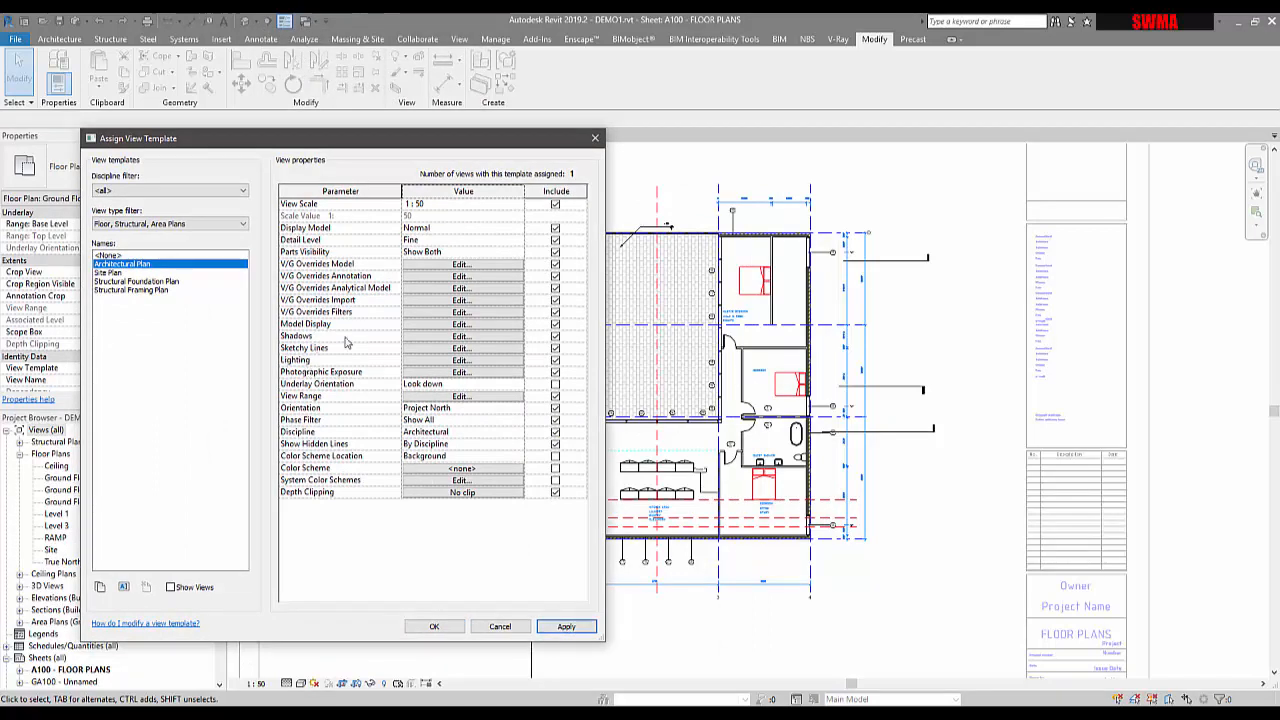
# - Turn on Cast Shadows in the shadow settings of the Architectural Plan template
pyautogui.click(461, 336)
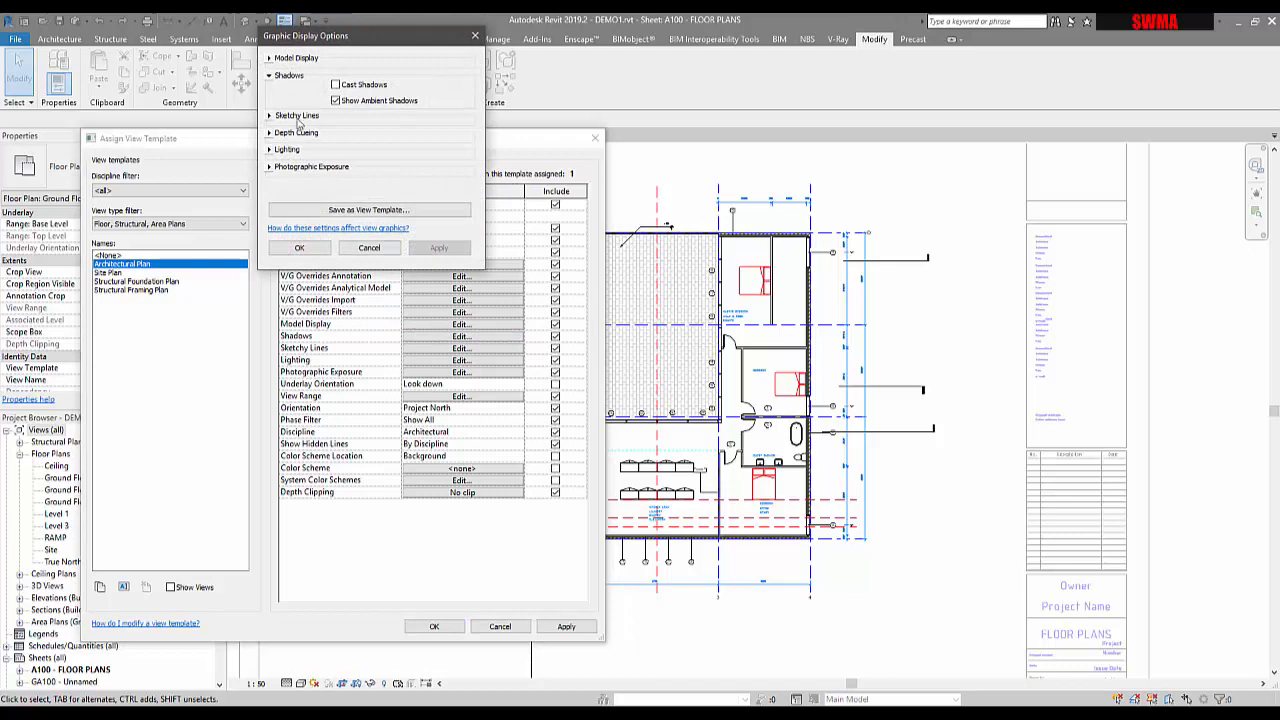
pyautogui.click(443, 253)
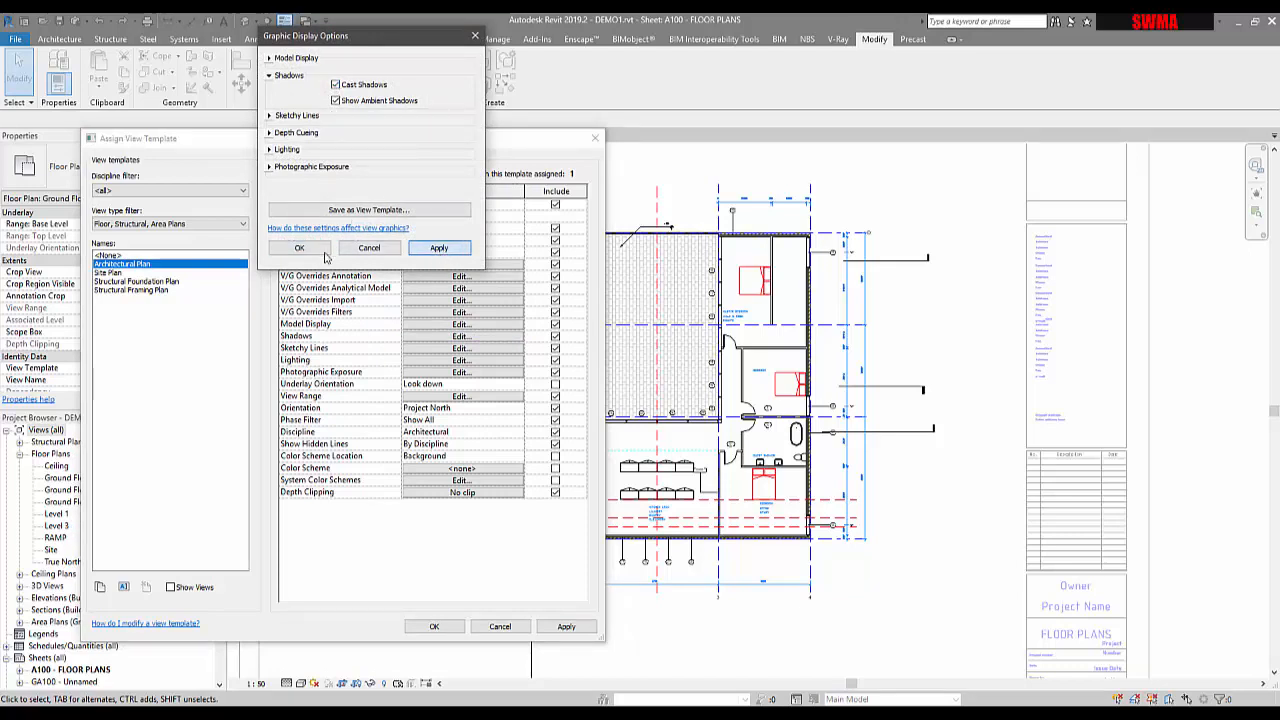
pyautogui.click(302, 249)
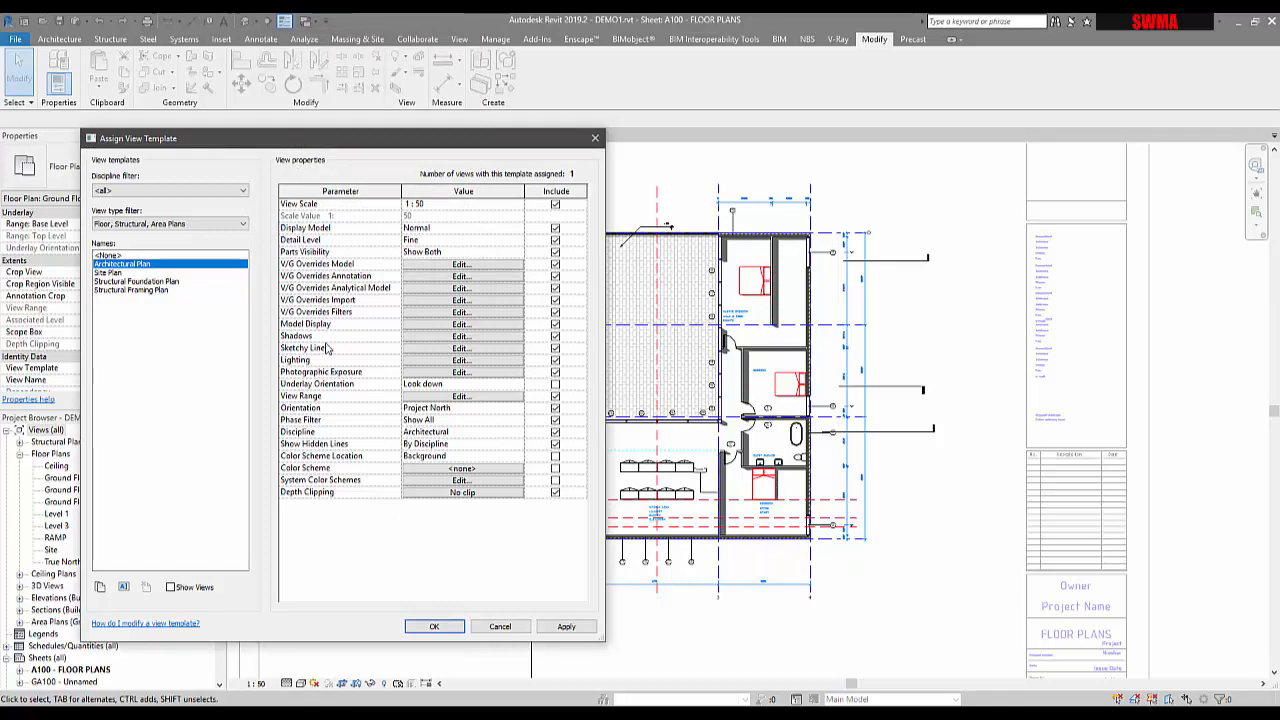
pyautogui.click(446, 340)
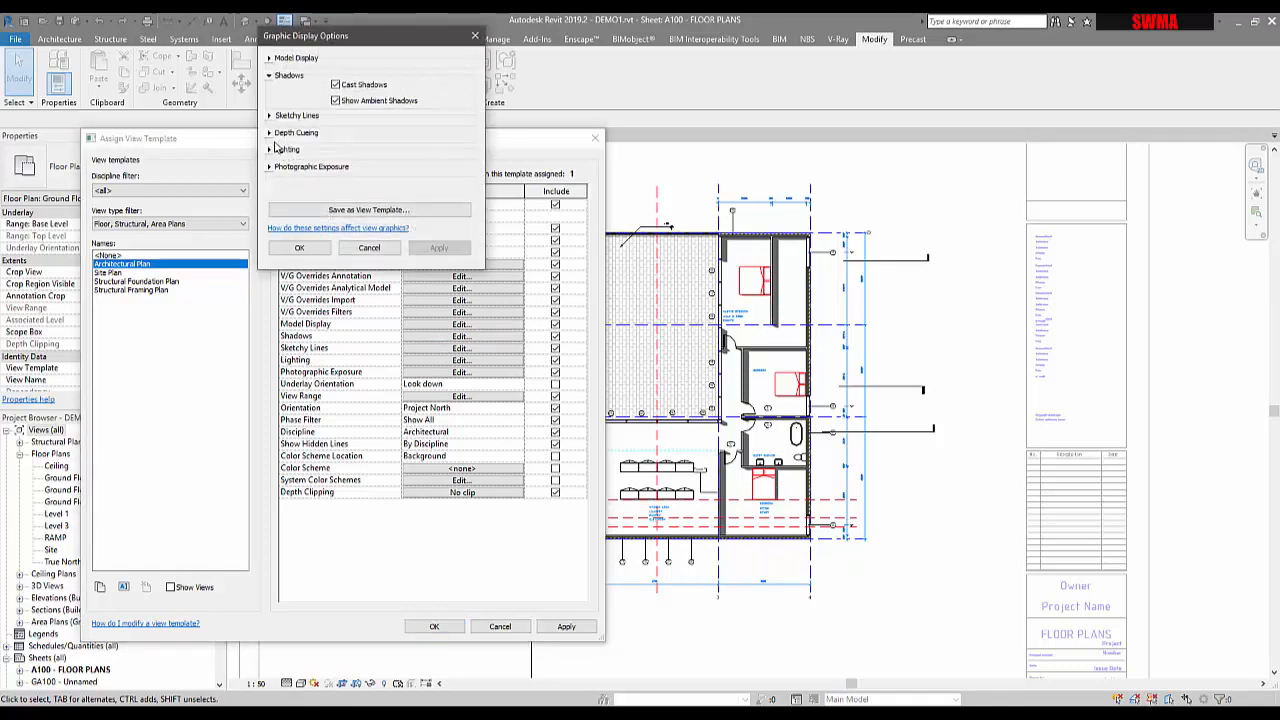
pyautogui.click(272, 150)
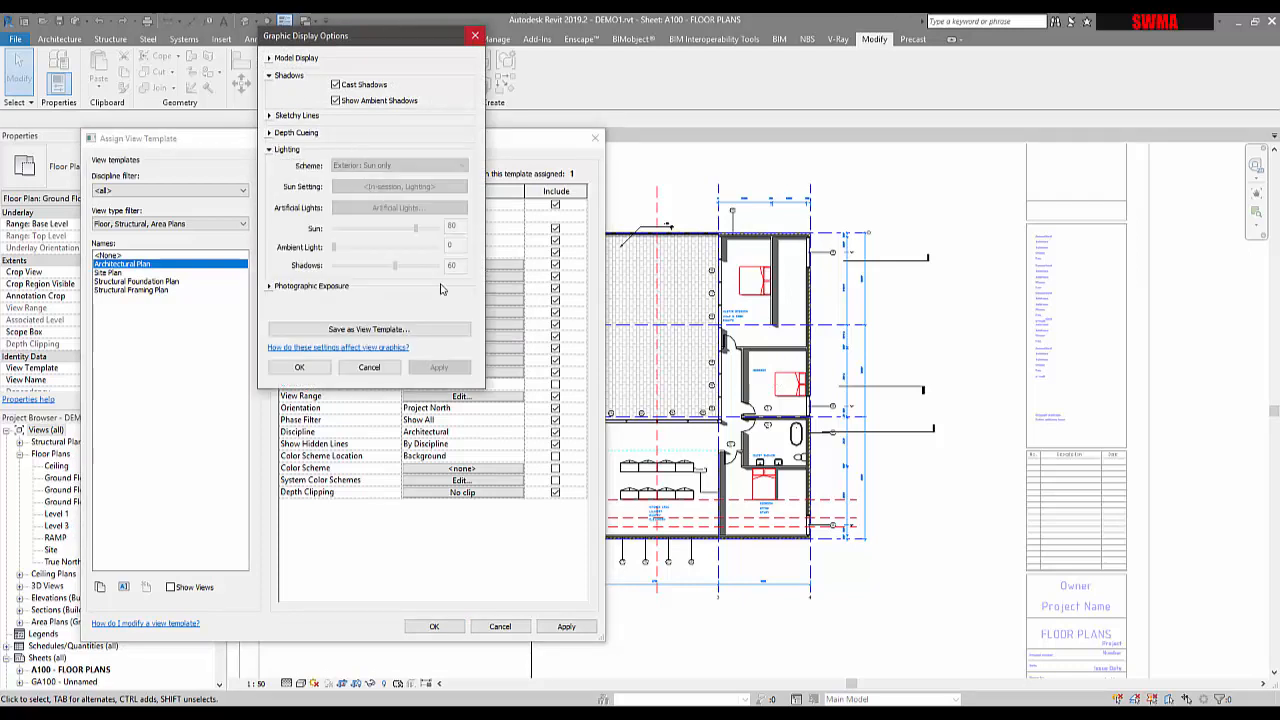
pyautogui.click(373, 369)
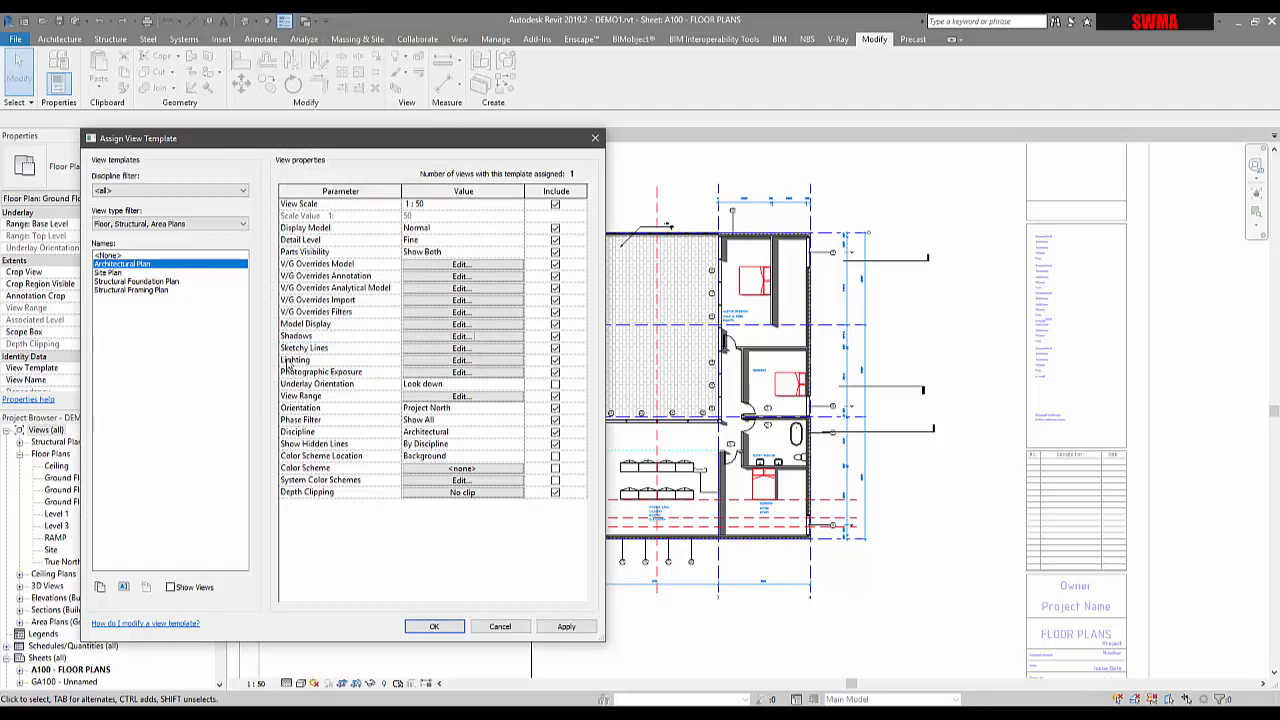
# - Set Ambient Light to 20 and Shadows to 20 in the Architectural Plan template's lighting settings and apply the template to the Ground Floor view
pyautogui.click(430, 361)
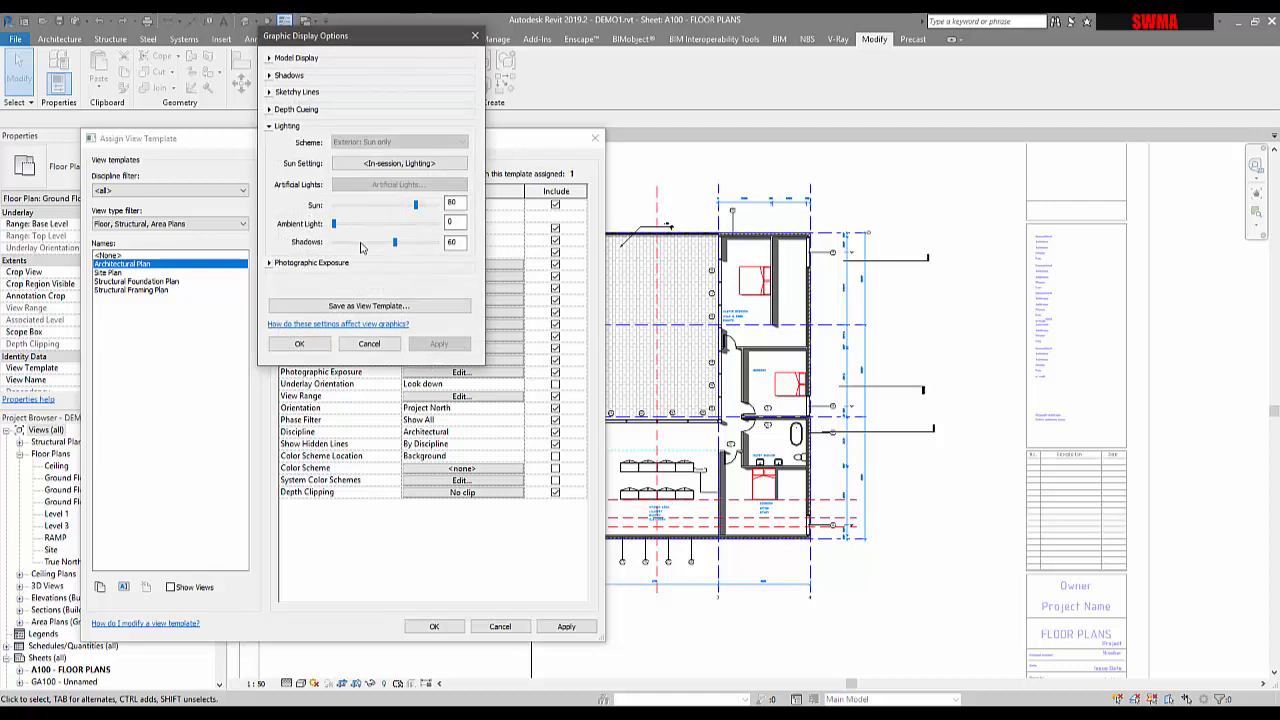
pyautogui.click(433, 347)
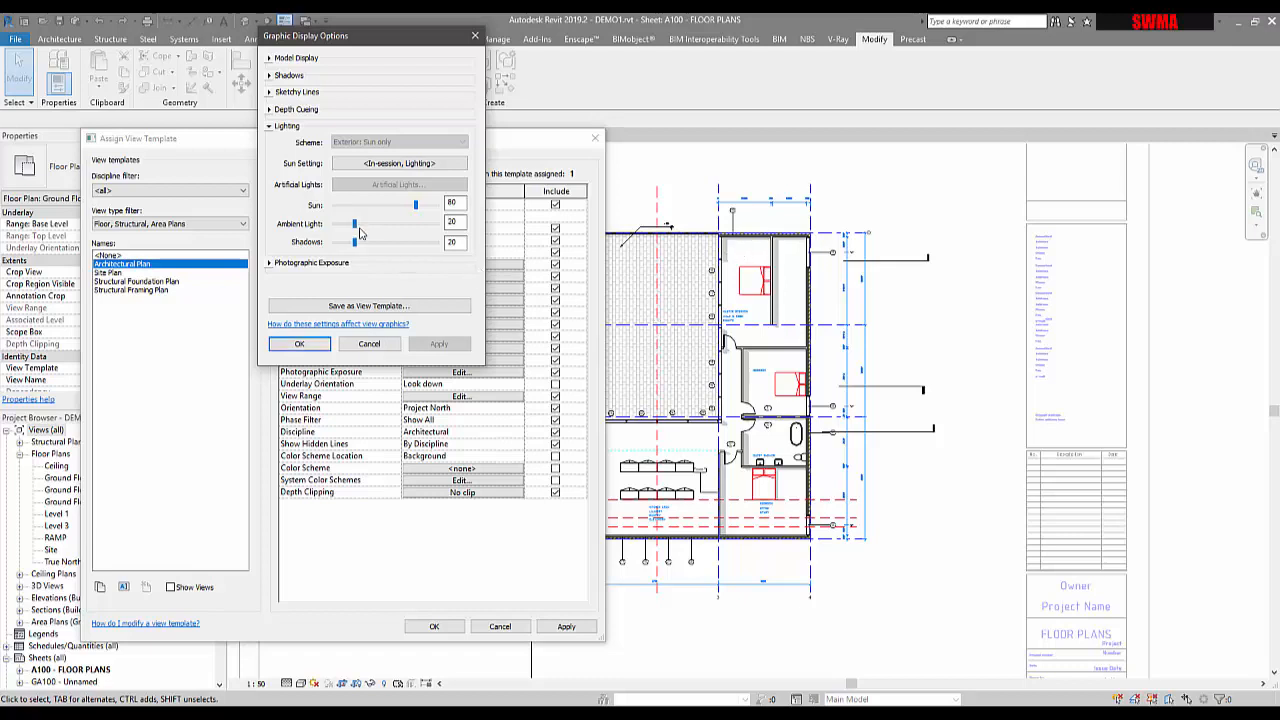
pyautogui.click(437, 346)
pyautogui.click(299, 344)
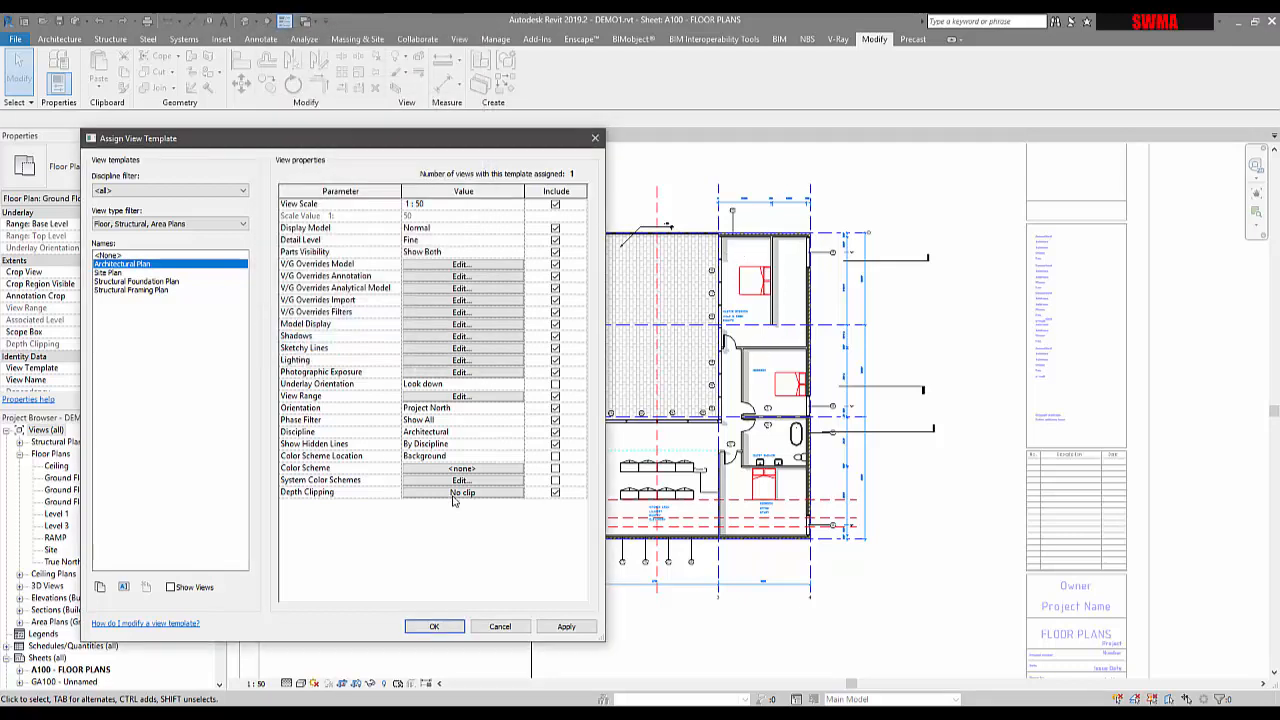
pyautogui.click(566, 626)
pyautogui.click(434, 626)
# - Deactivate the Ground Floor view to return to editing sheet A100
pyautogui.scroll(-3, 727, 484)
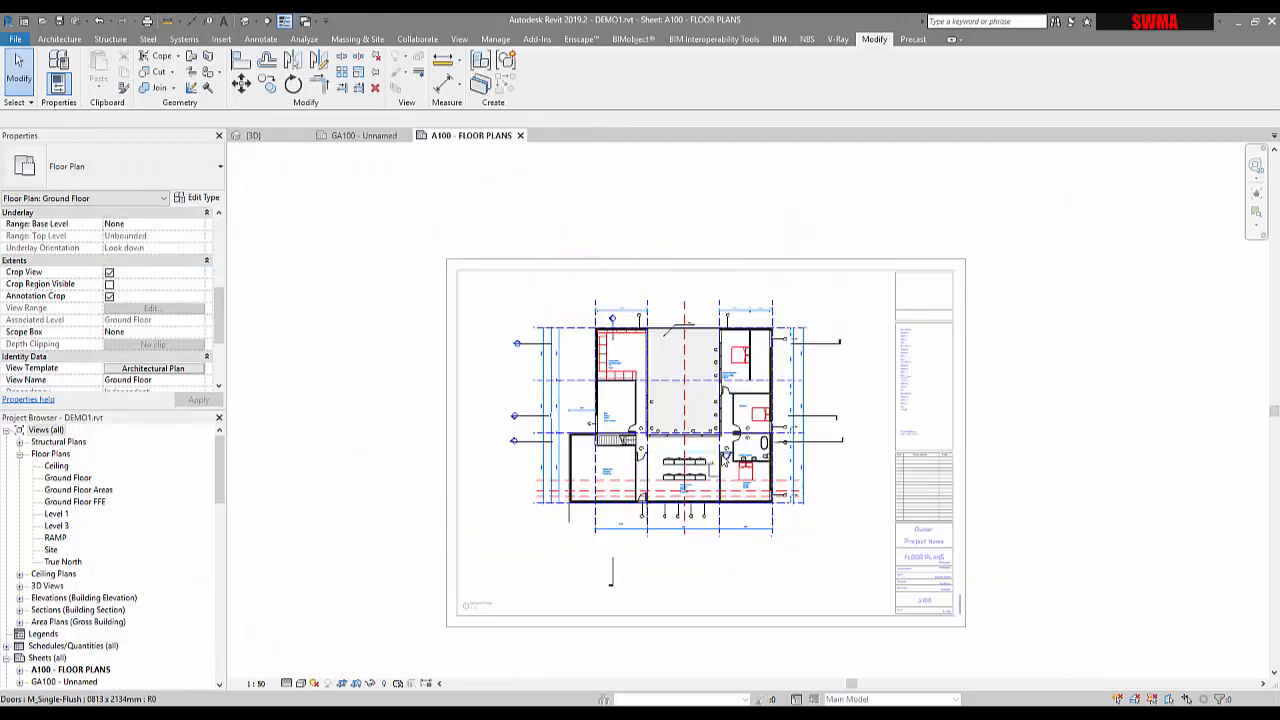
pyautogui.rightClick(725, 460)
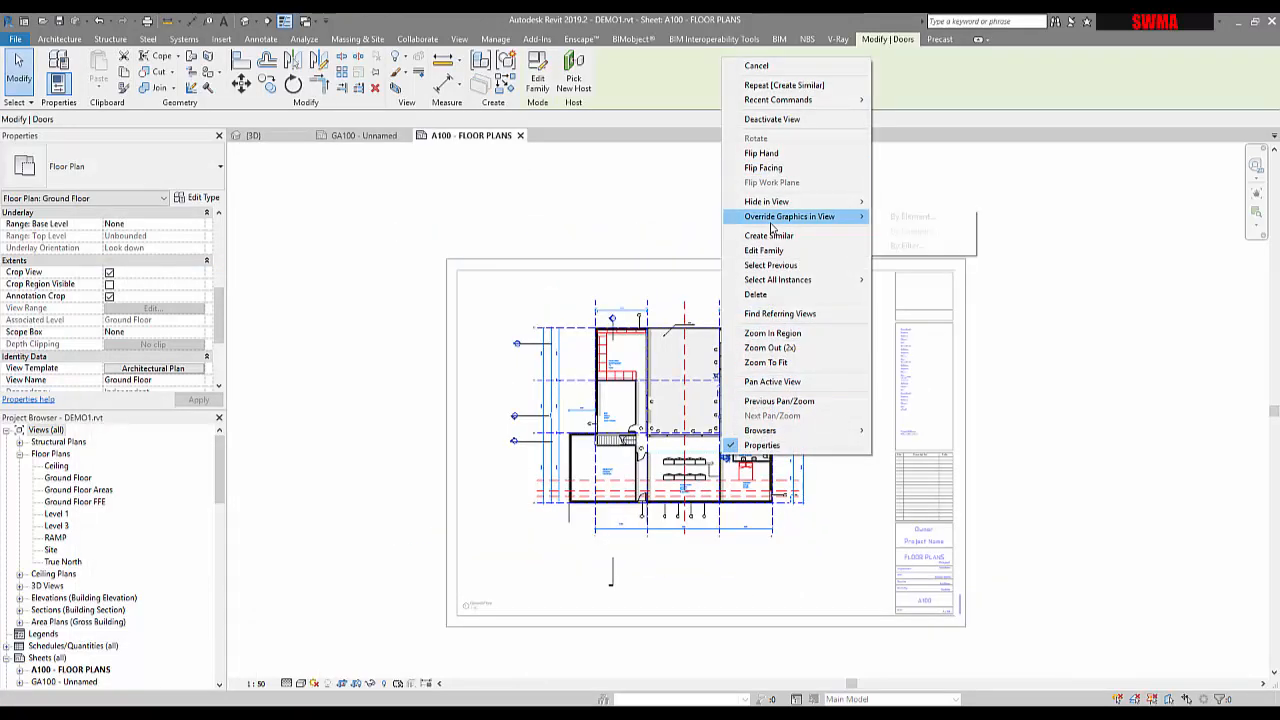
pyautogui.click(771, 119)
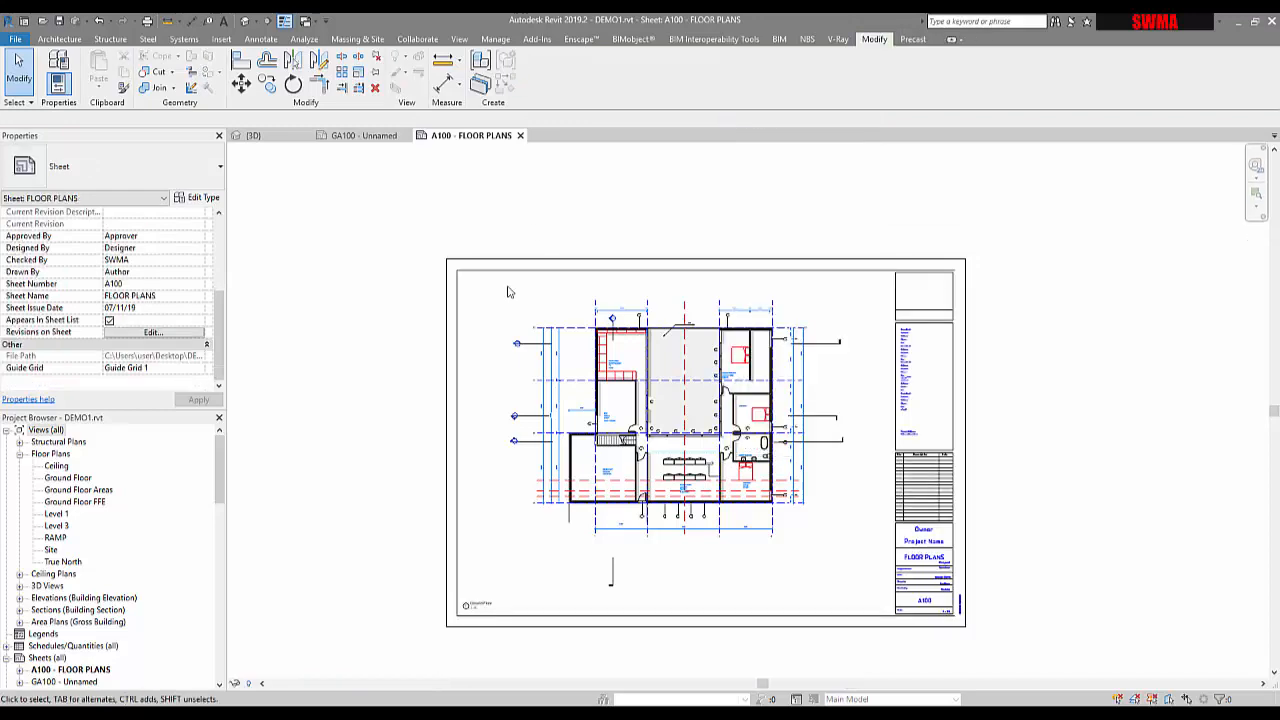
# - Nudge the Ground Floor viewport slightly downward on sheet A100 and deselect it
pyautogui.scroll(2, 645, 543)
pyautogui.scroll(1, 645, 543)
pyautogui.click(660, 512)
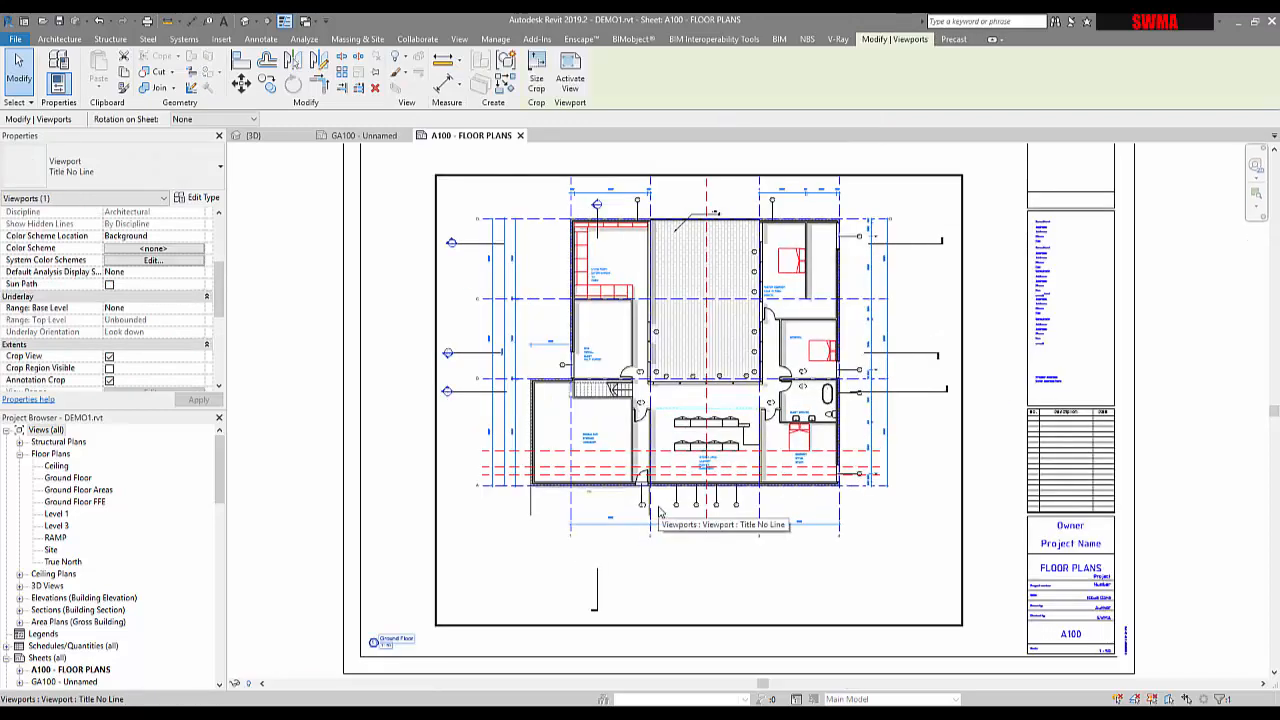
pyautogui.press('Down')
pyautogui.press('Down')
pyautogui.press('Down')
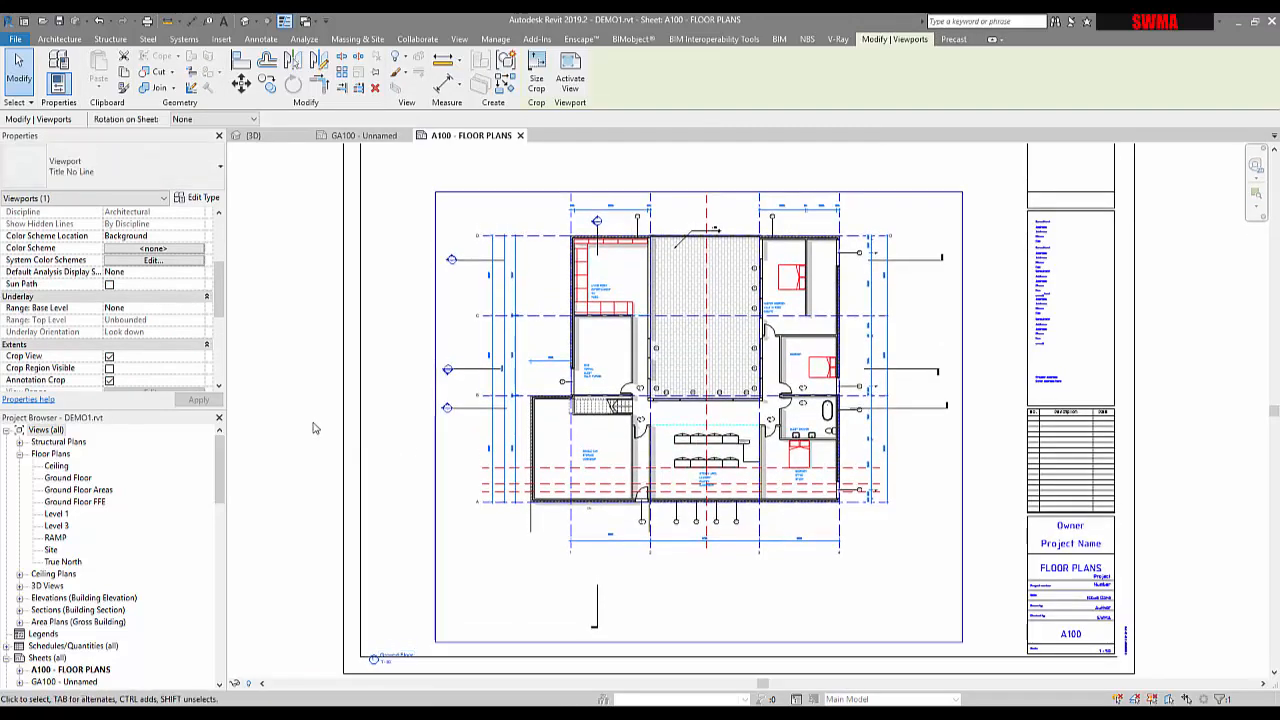
pyautogui.click(314, 426)
pyautogui.scroll(-2, 632, 508)
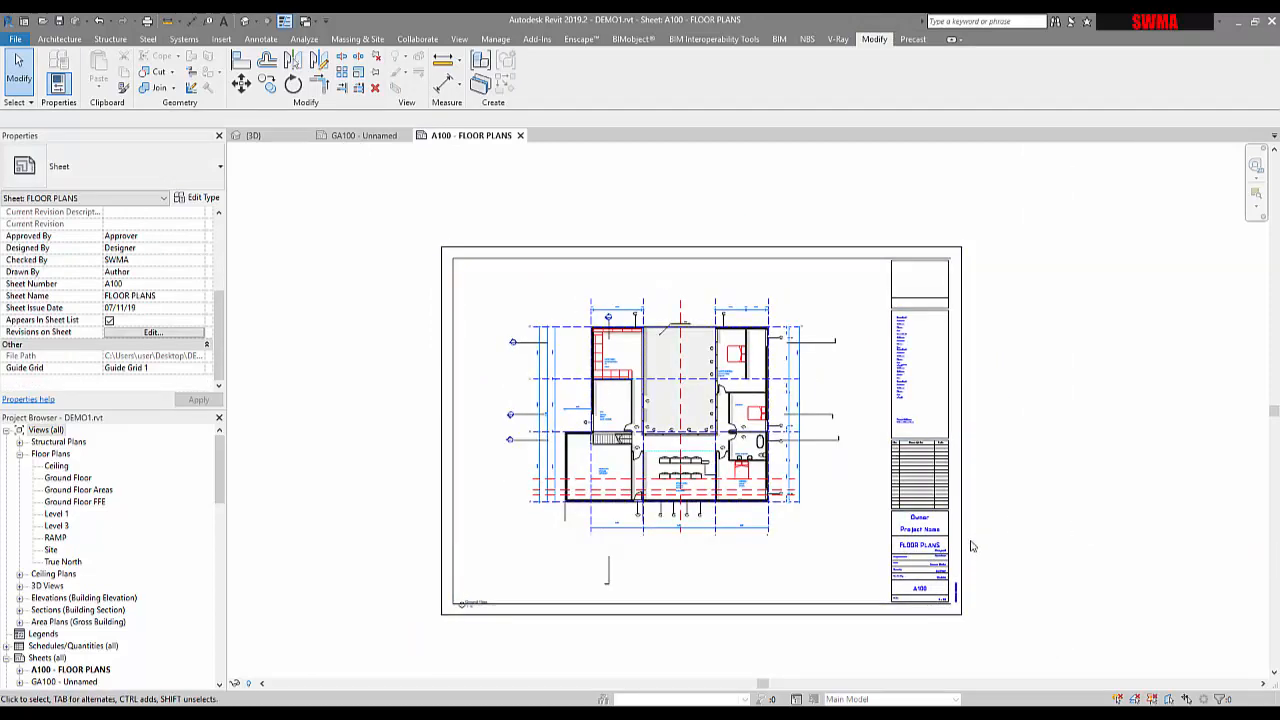
pyautogui.scroll(4, 709, 440)
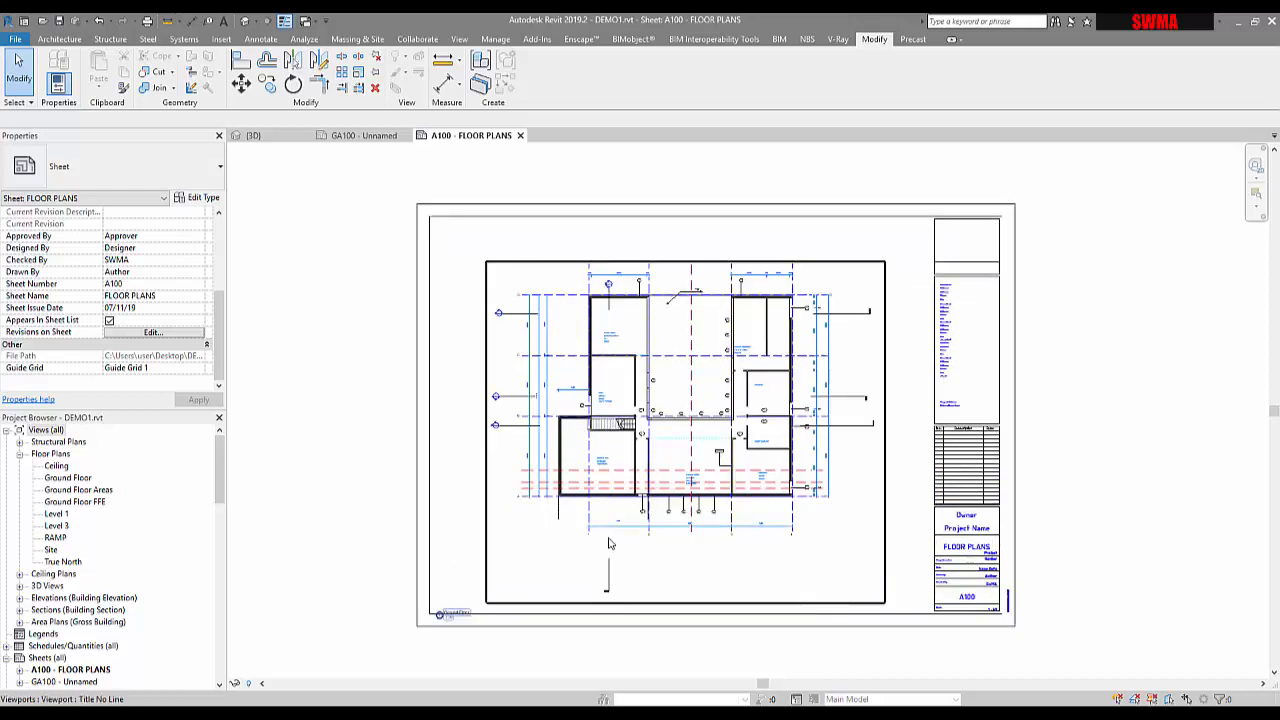
pyautogui.scroll(3, 709, 440)
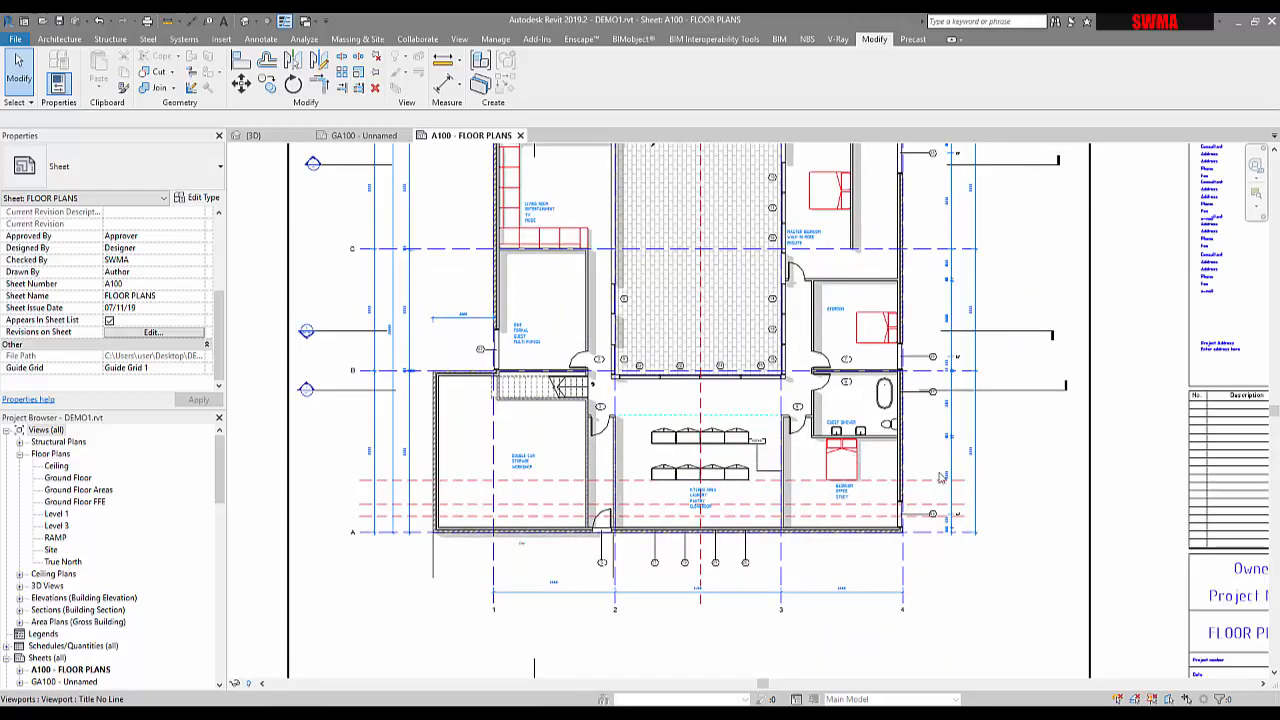
pyautogui.scroll(-3, 940, 478)
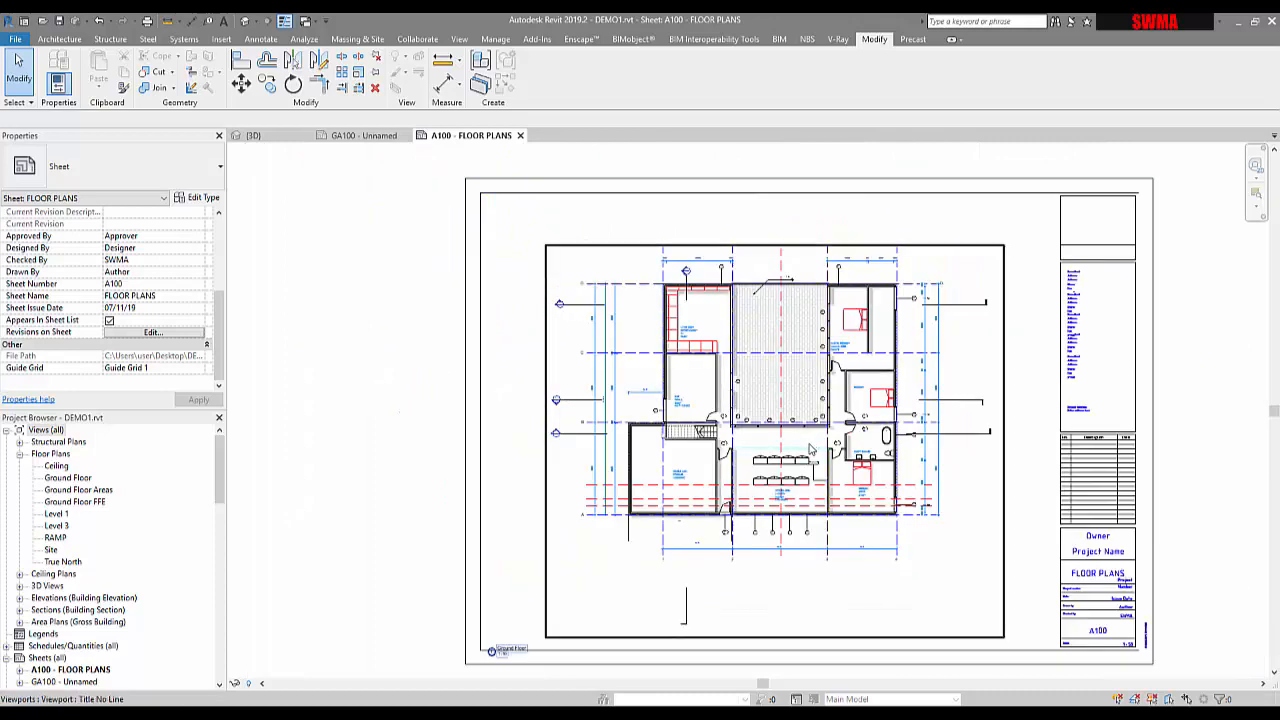
pyautogui.moveTo(812, 449); pyautogui.dragTo(728, 452, button='middle')
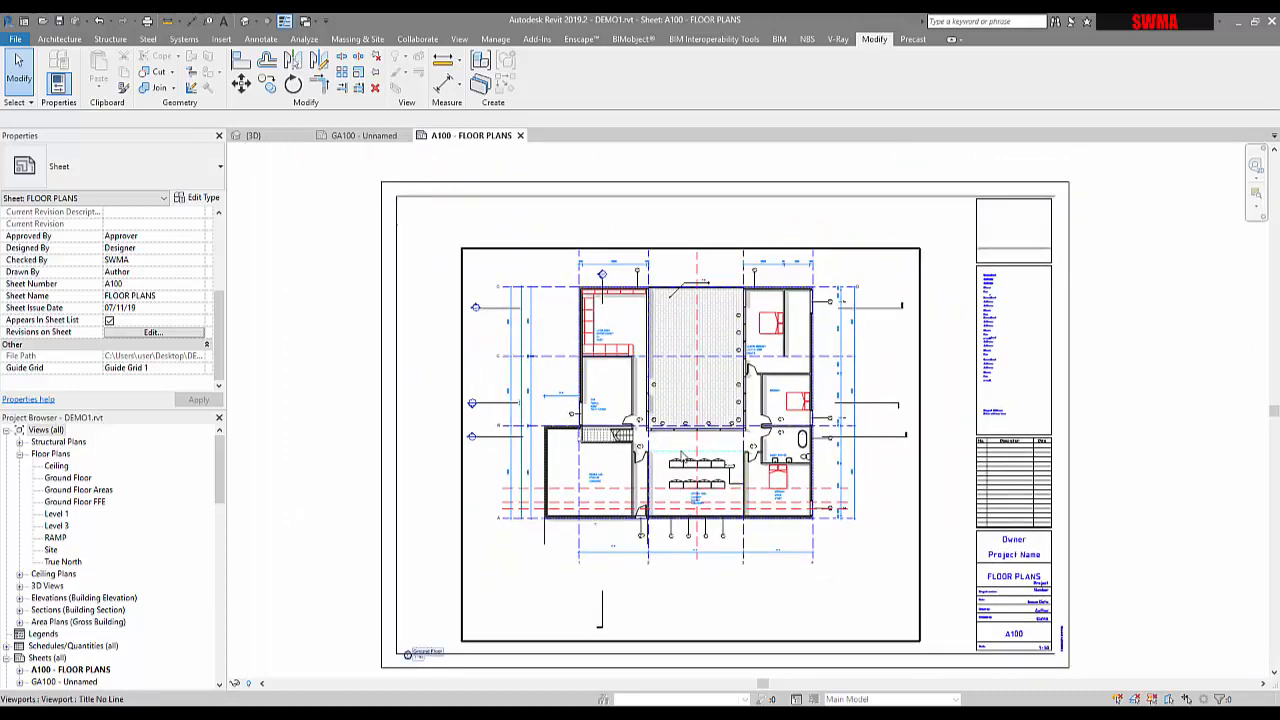